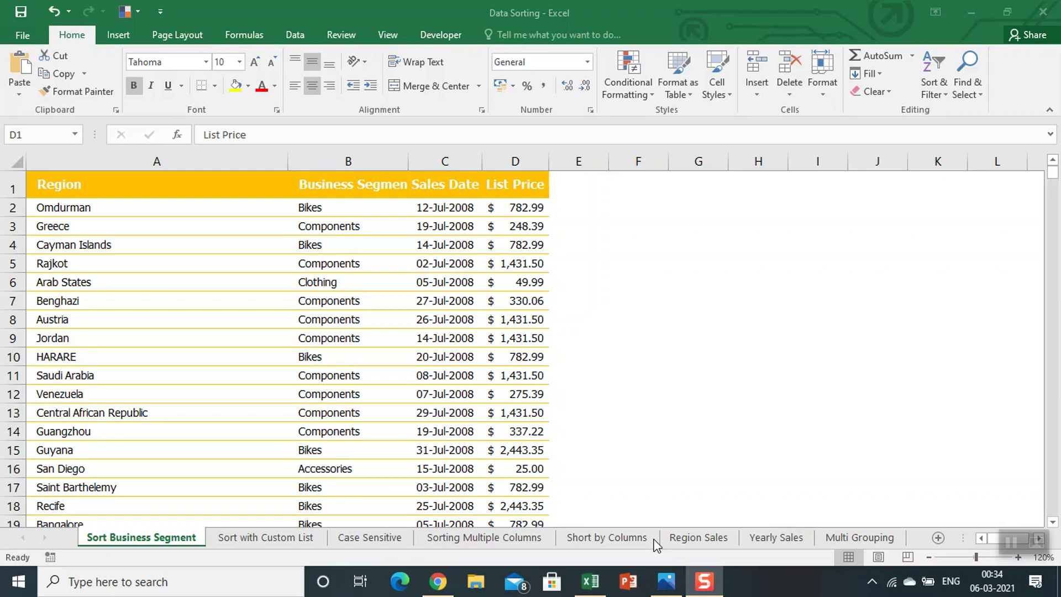
# Step: Select the full Region, Business Segment, Sales Date and List Price table with Ctrl+A
pyautogui.click(364, 192)
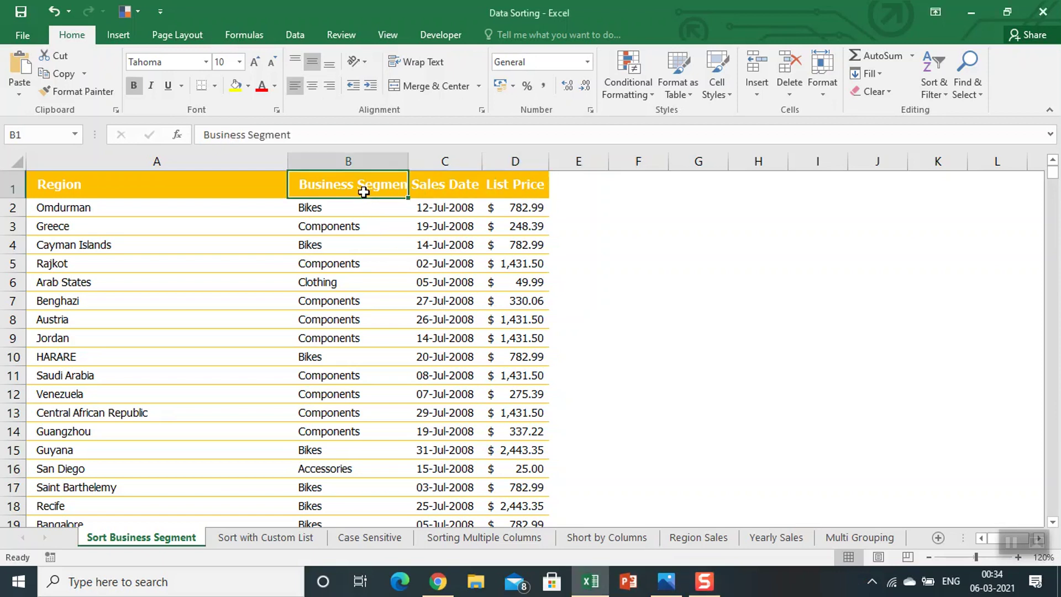
pyautogui.press('Left')
pyautogui.press('Right')
pyautogui.press('Left')
pyautogui.press('Down')
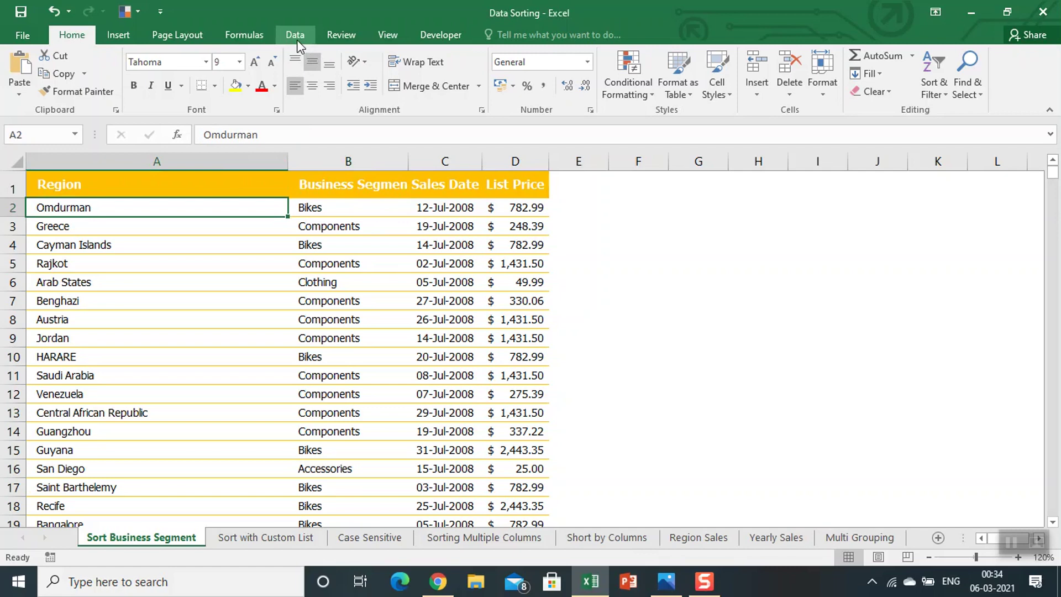
pyautogui.hotkey('ctrl', 'a')
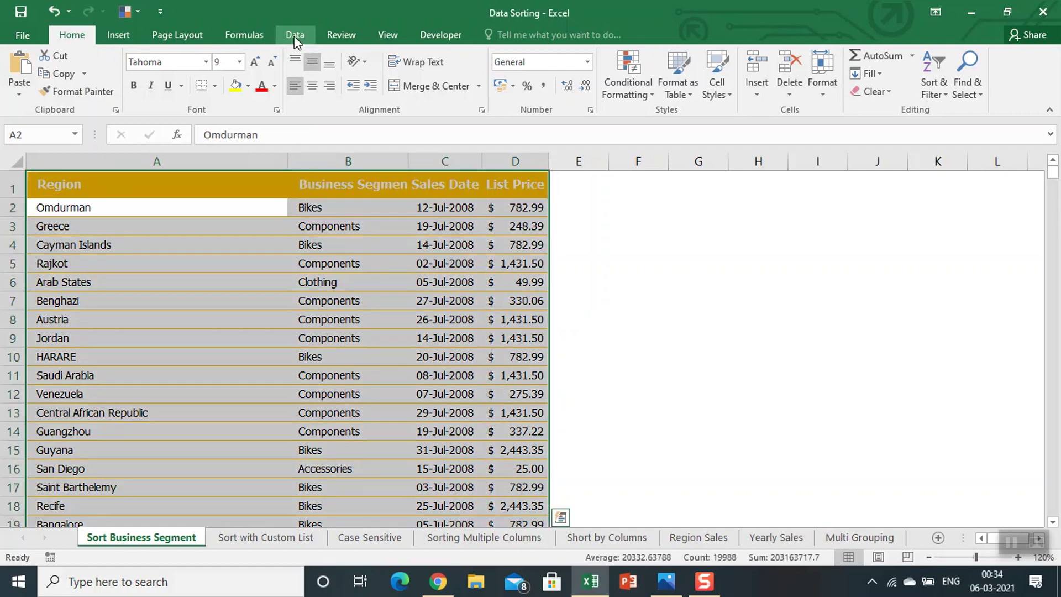
# Step: Sort the table on Business Segment by values, A to Z, putting Accessories rows first
pyautogui.click(296, 37)
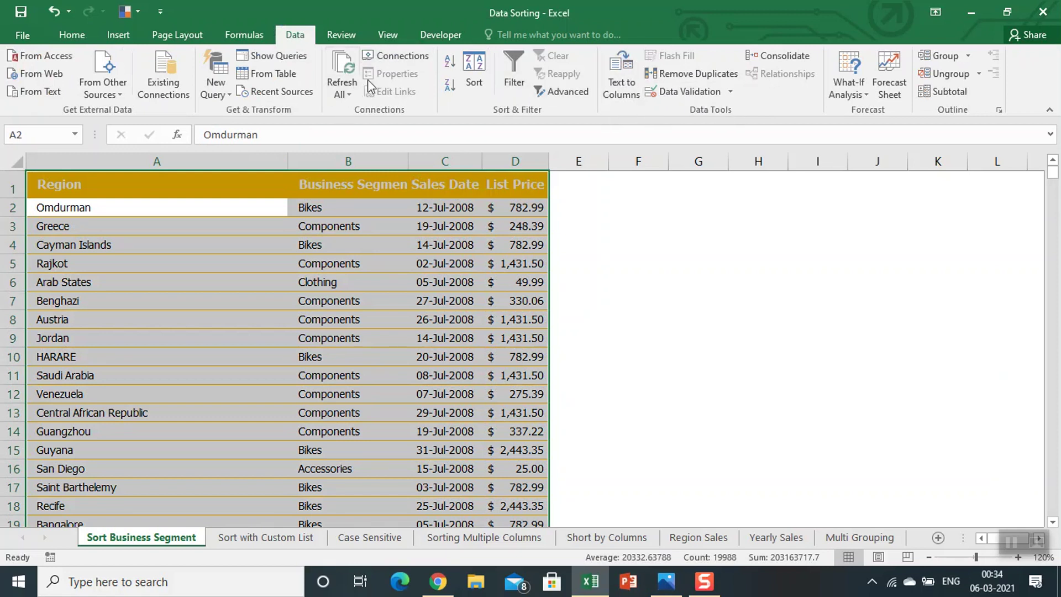
pyautogui.click(473, 83)
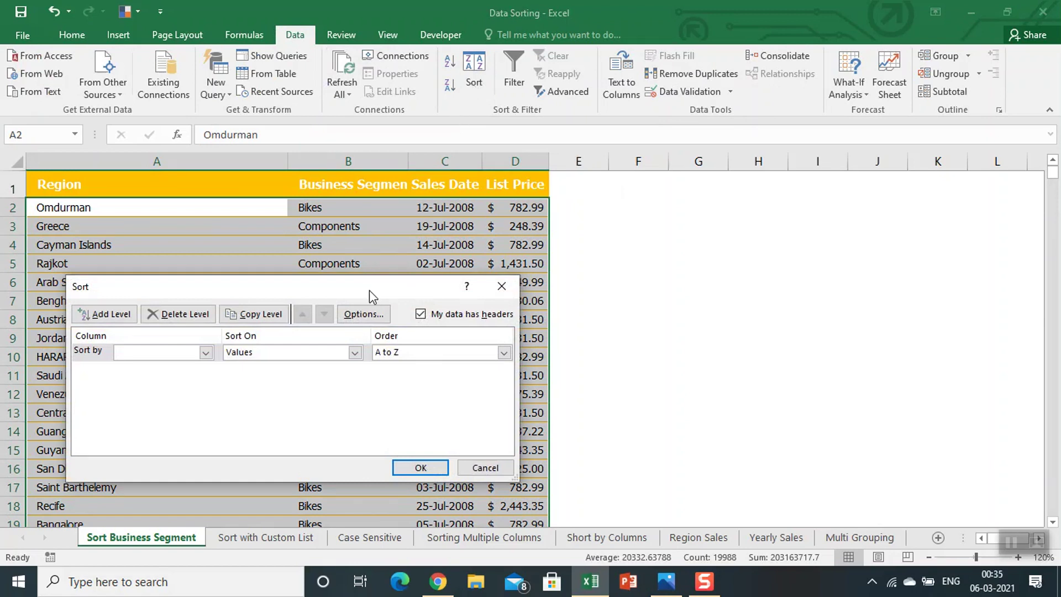
pyautogui.moveTo(369, 290)
pyautogui.mouseDown()
pyautogui.moveTo(624, 204)
pyautogui.moveTo(644, 183)
pyautogui.mouseUp()
pyautogui.click(481, 247)
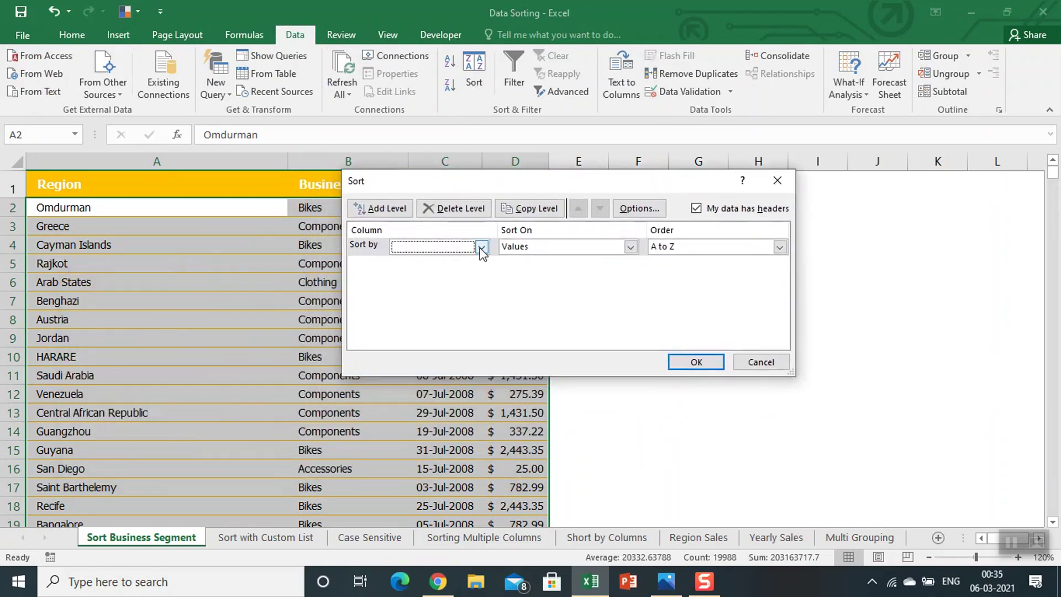
pyautogui.click(480, 246)
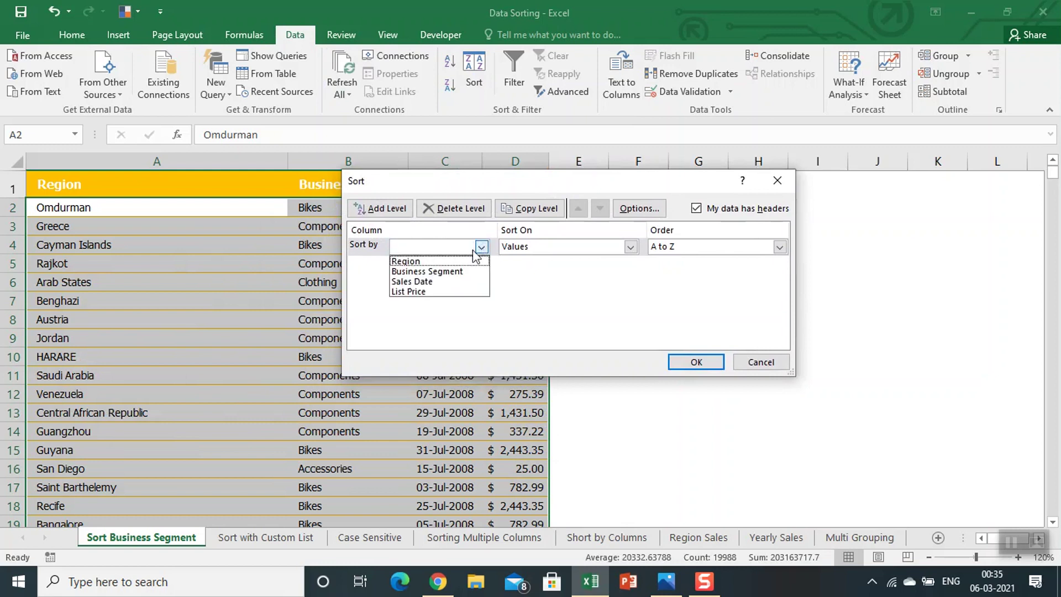
pyautogui.click(454, 273)
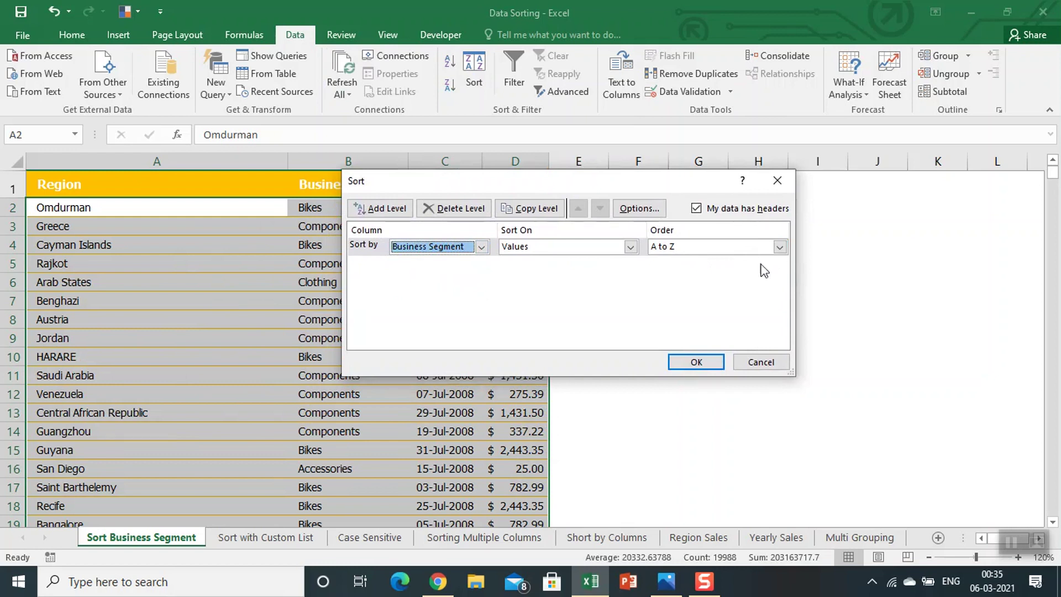
pyautogui.click(695, 362)
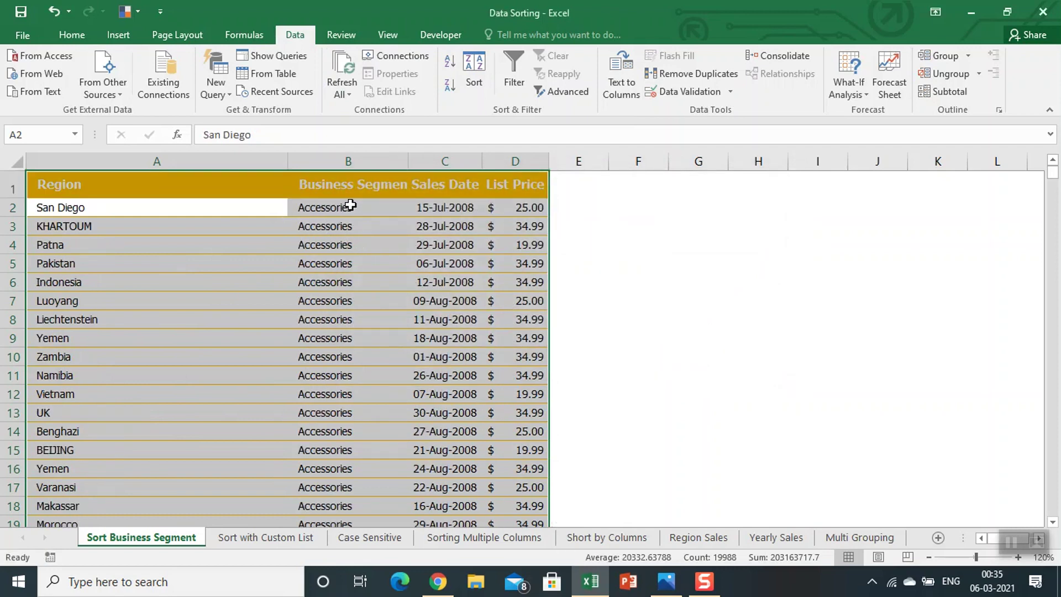
# Step: Sort the table on Region A to Z, so ACCRA rows come first, then Adana
pyautogui.doubleClick(314, 249)
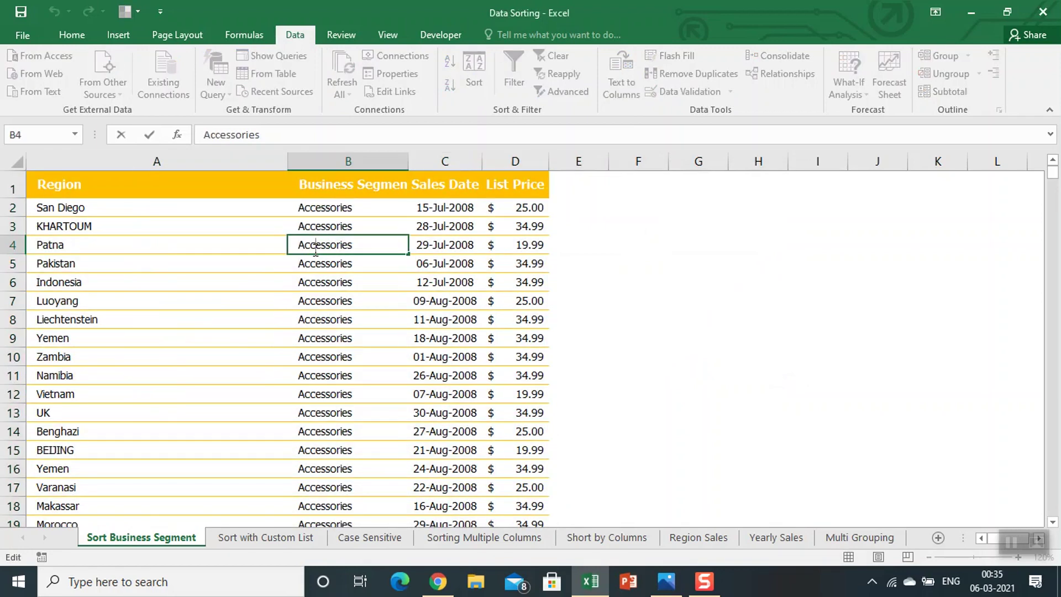
pyautogui.click(319, 298)
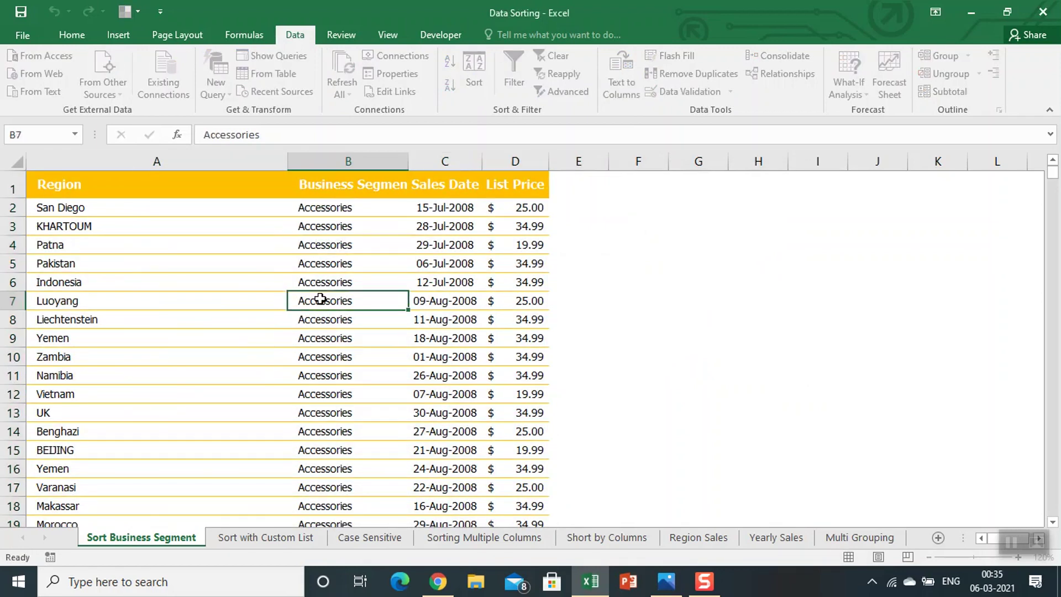
pyautogui.click(333, 251)
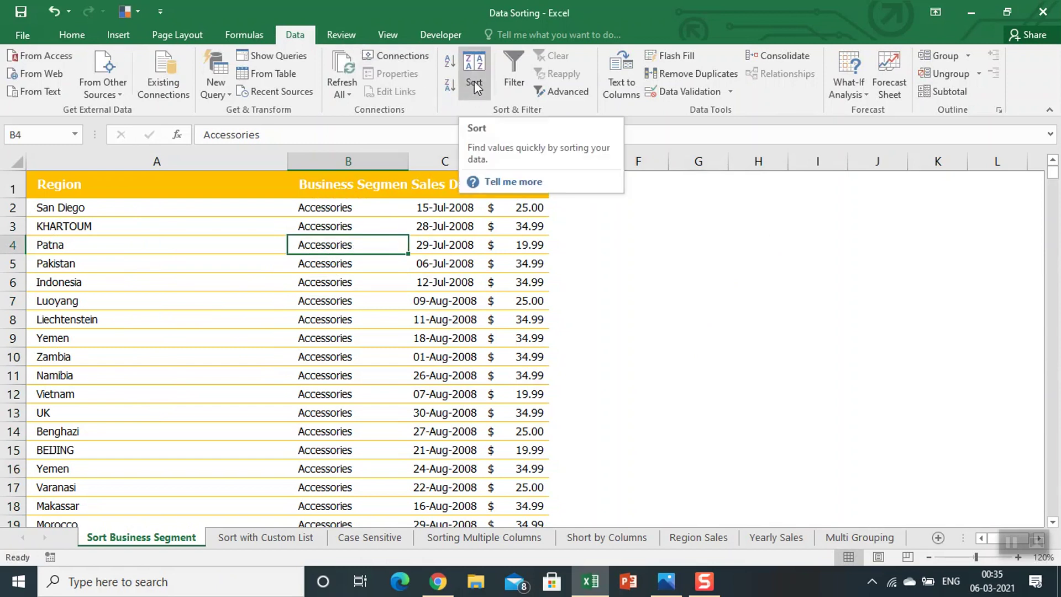
pyautogui.click(477, 77)
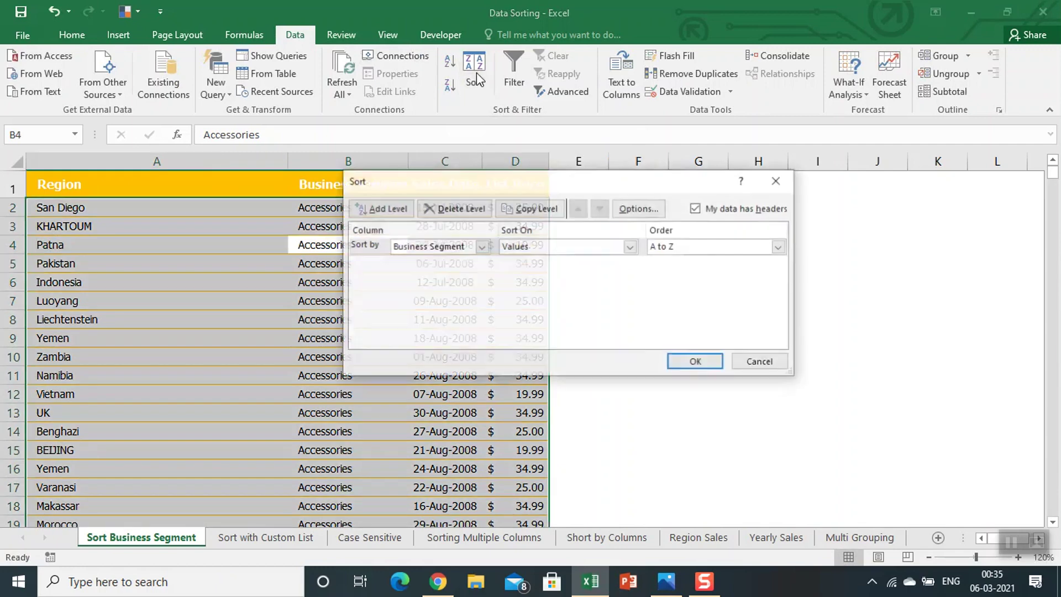
pyautogui.click(481, 246)
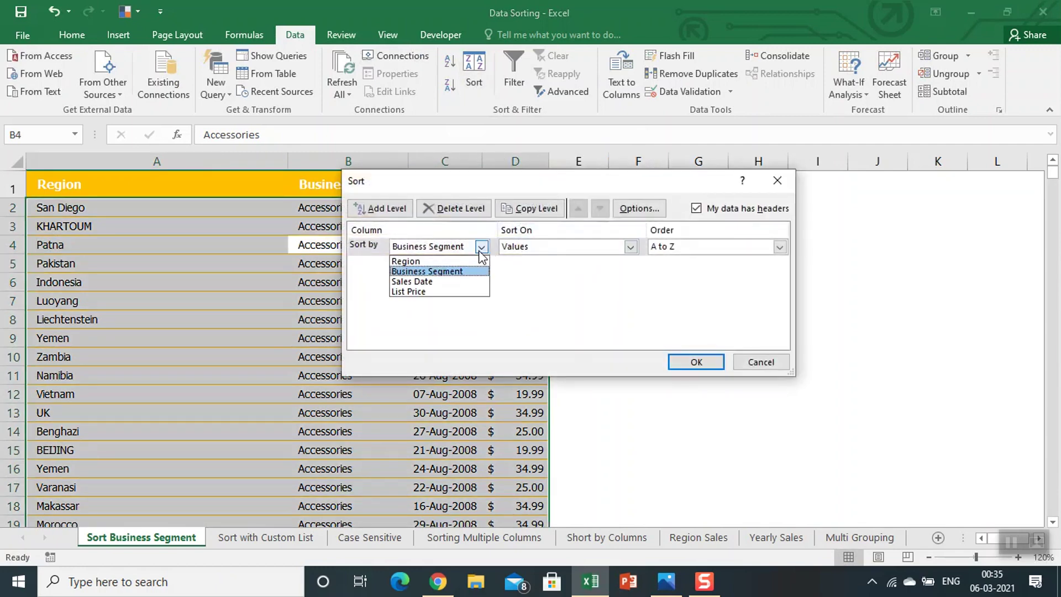
pyautogui.click(422, 264)
pyautogui.click(694, 361)
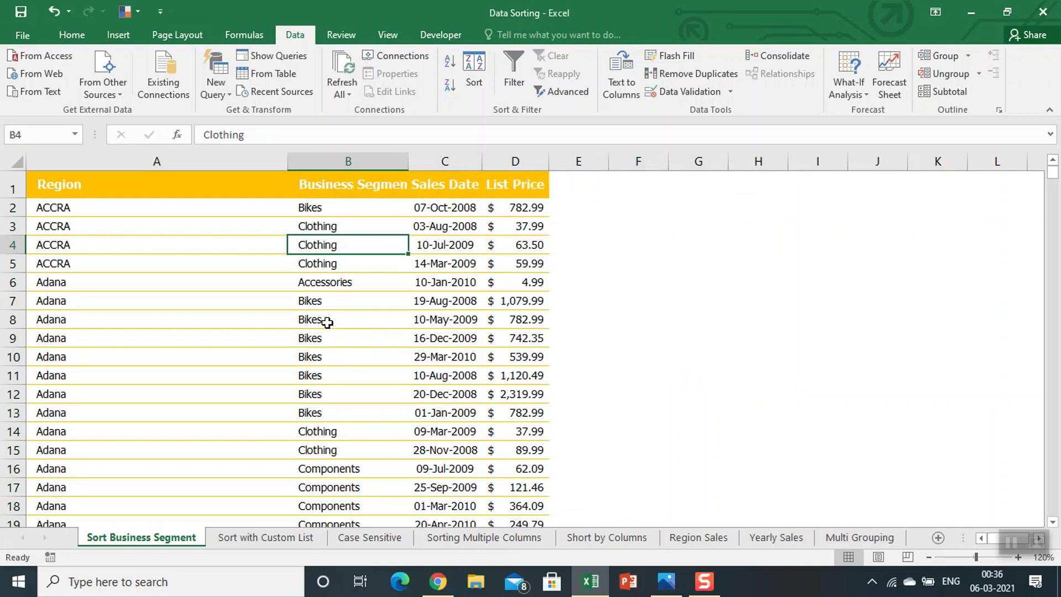
pyautogui.hotkey('alt', 'd')
pyautogui.press('s')
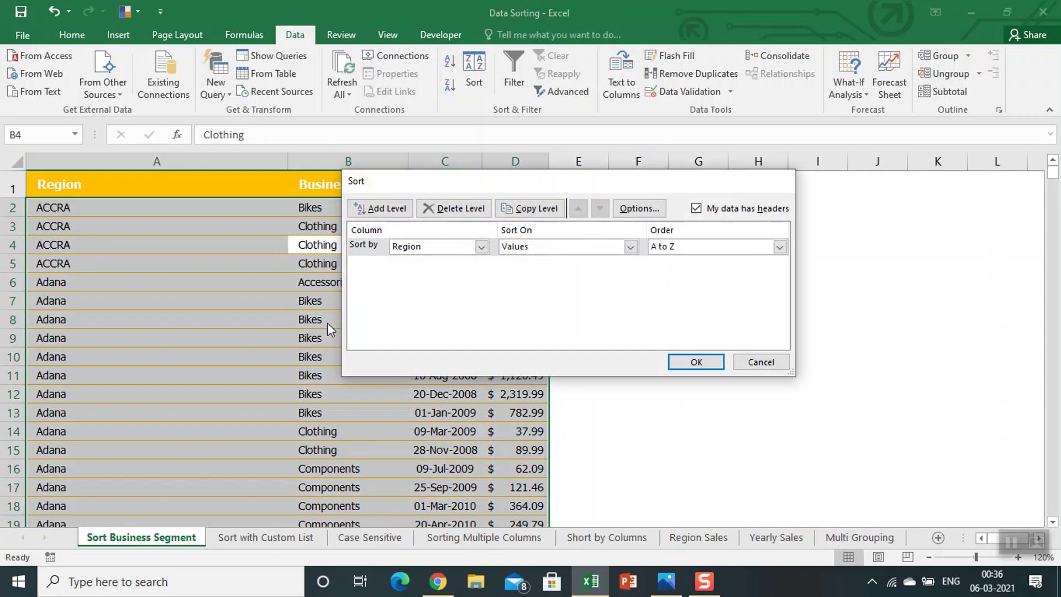
pyautogui.press('Escape')
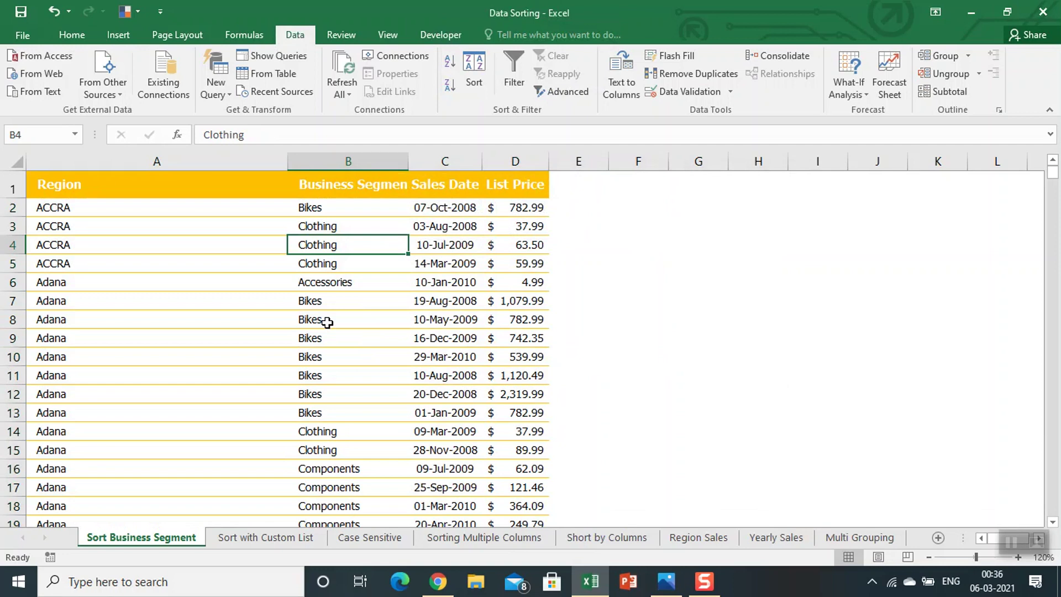
pyautogui.click(474, 75)
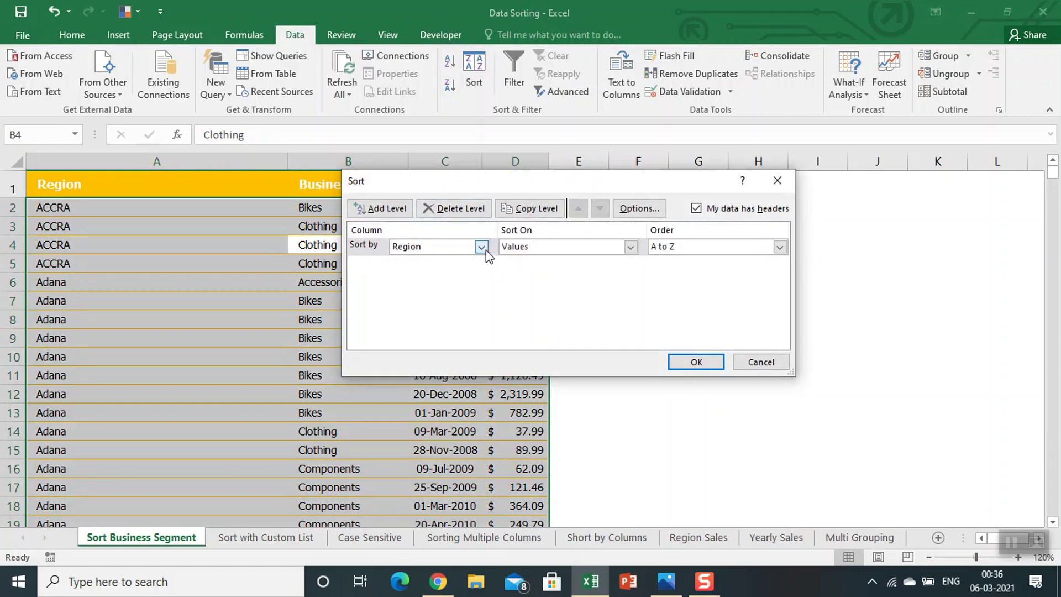
pyautogui.click(483, 247)
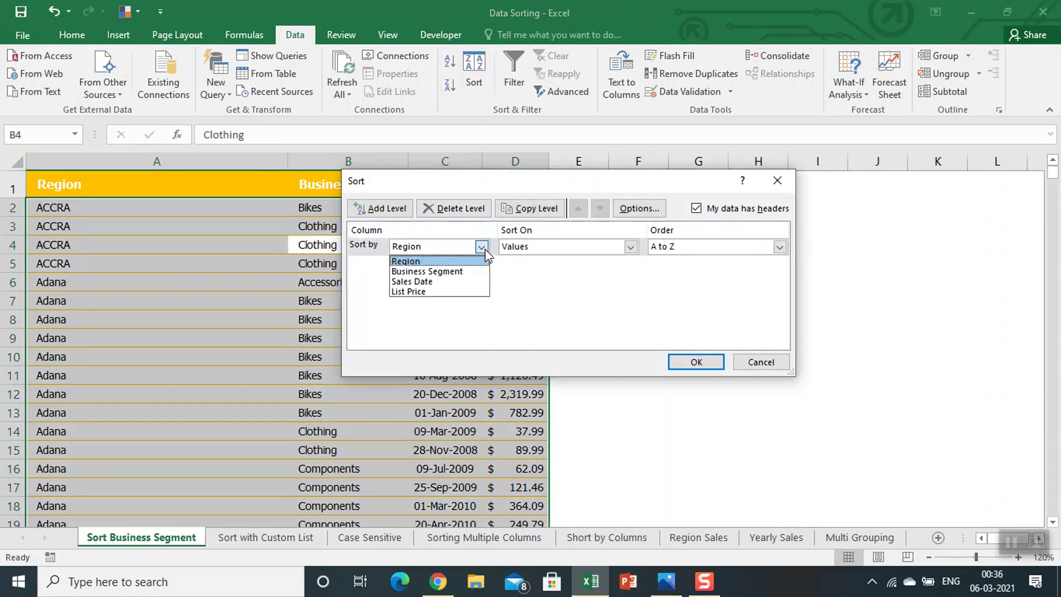
pyautogui.click(432, 282)
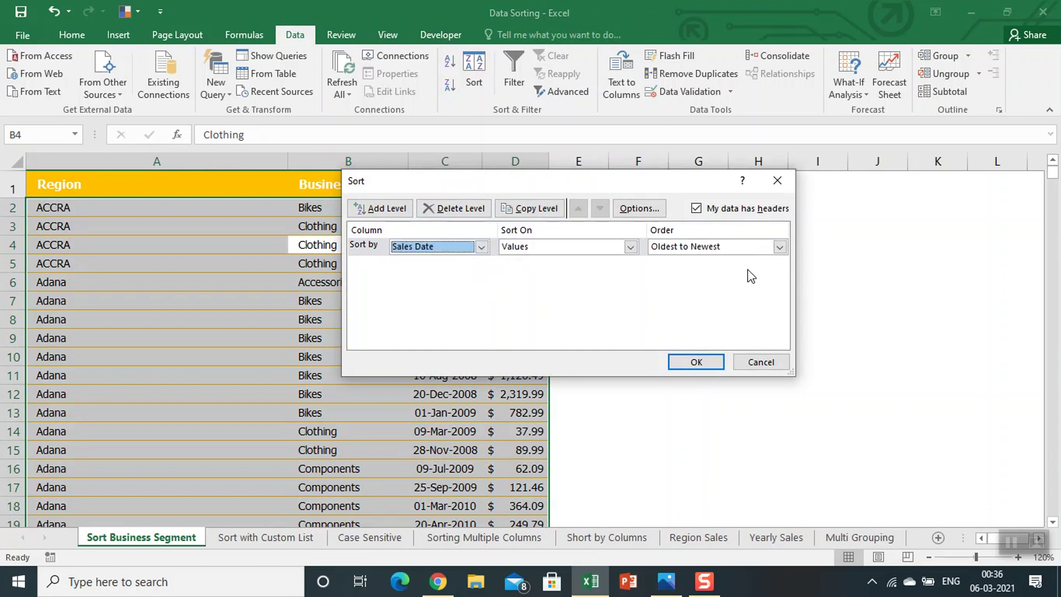
pyautogui.click(480, 247)
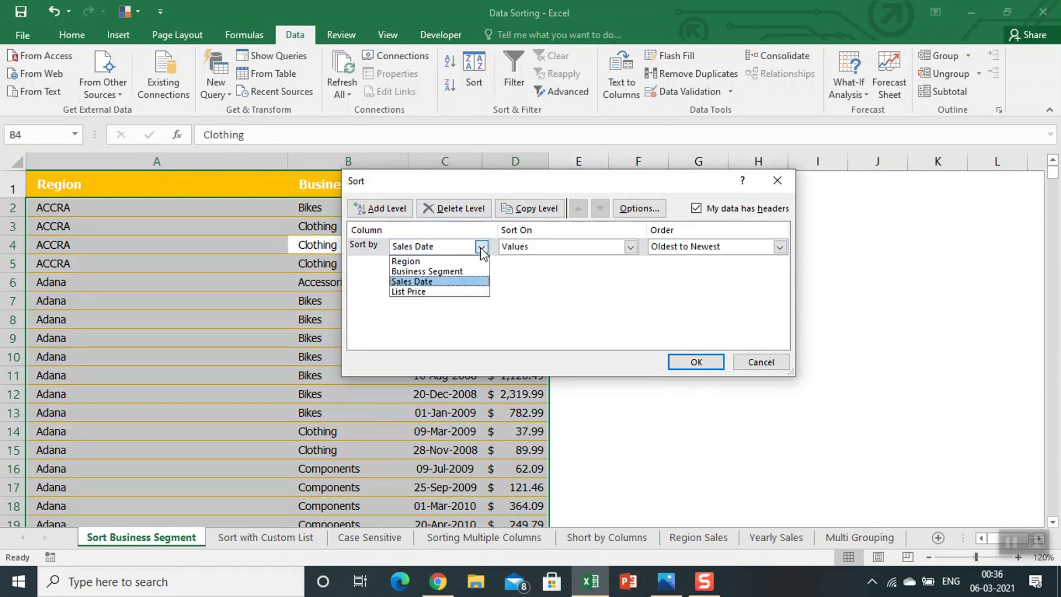
pyautogui.click(425, 291)
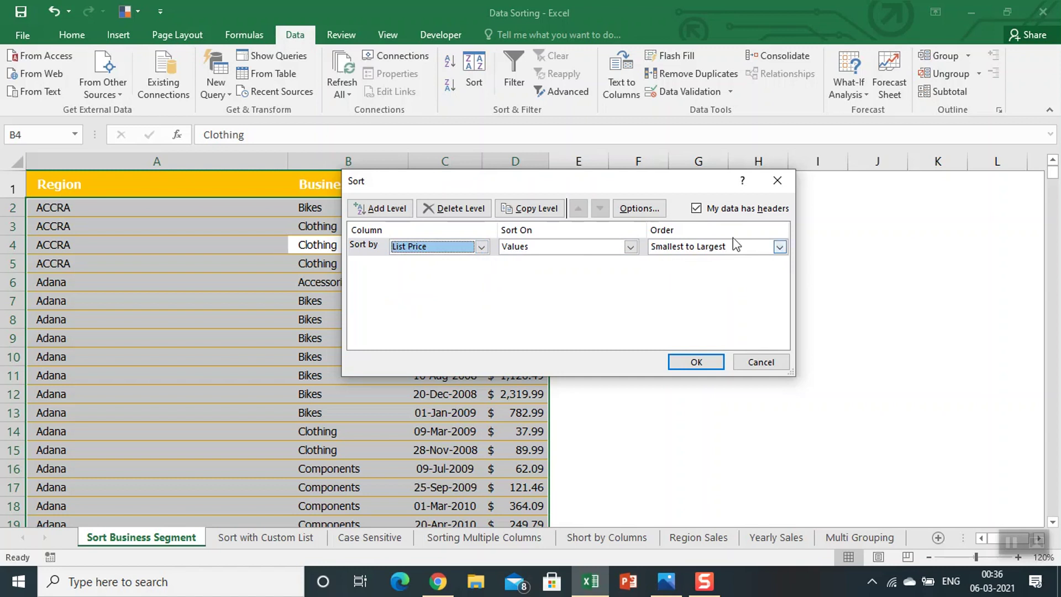
pyautogui.moveTo(676, 188); pyautogui.dragTo(883, 173)
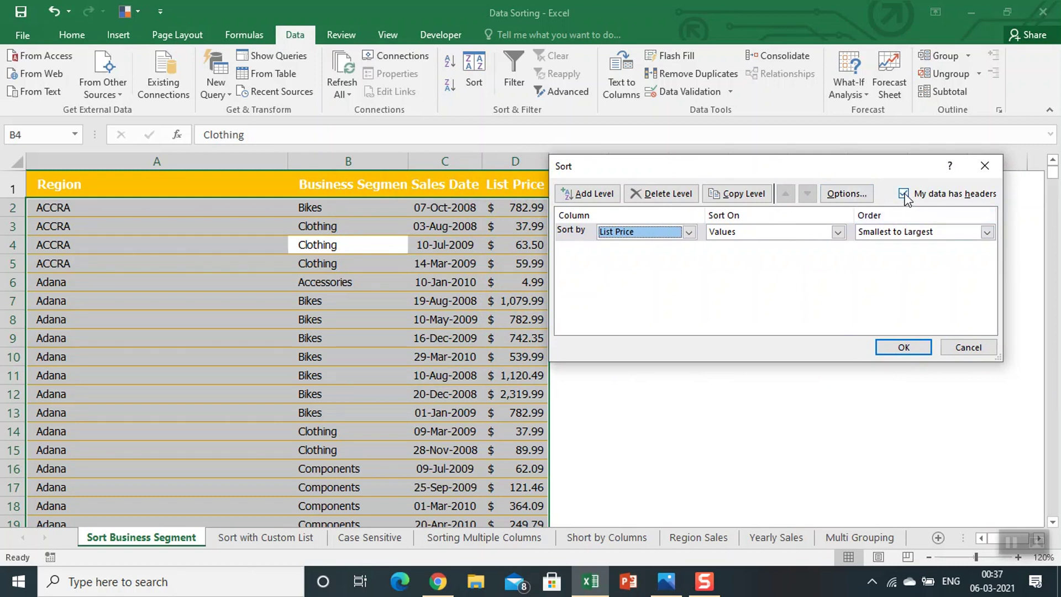
pyautogui.click(904, 194)
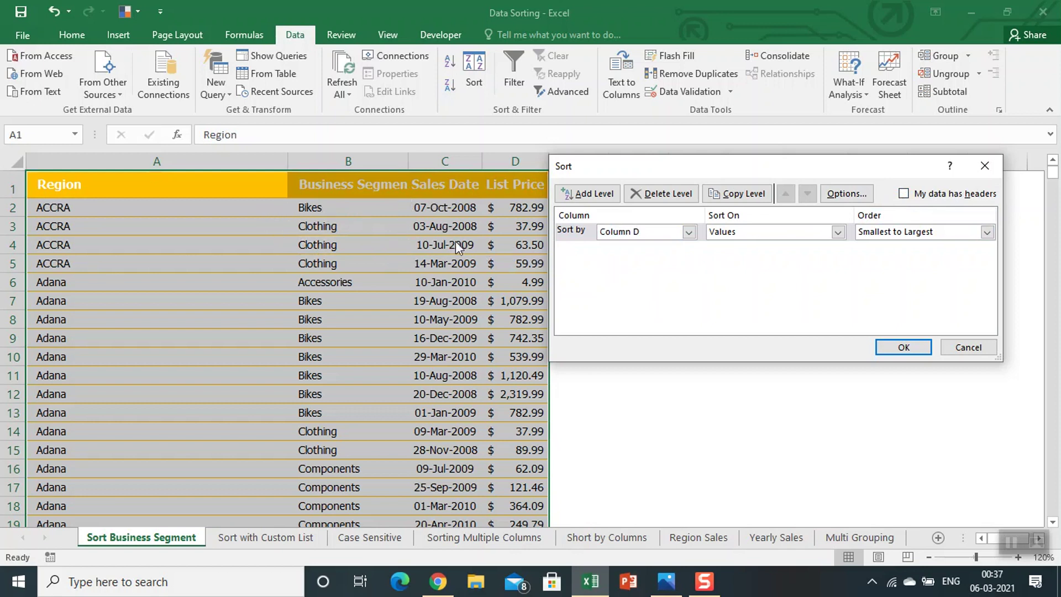
pyautogui.click(904, 193)
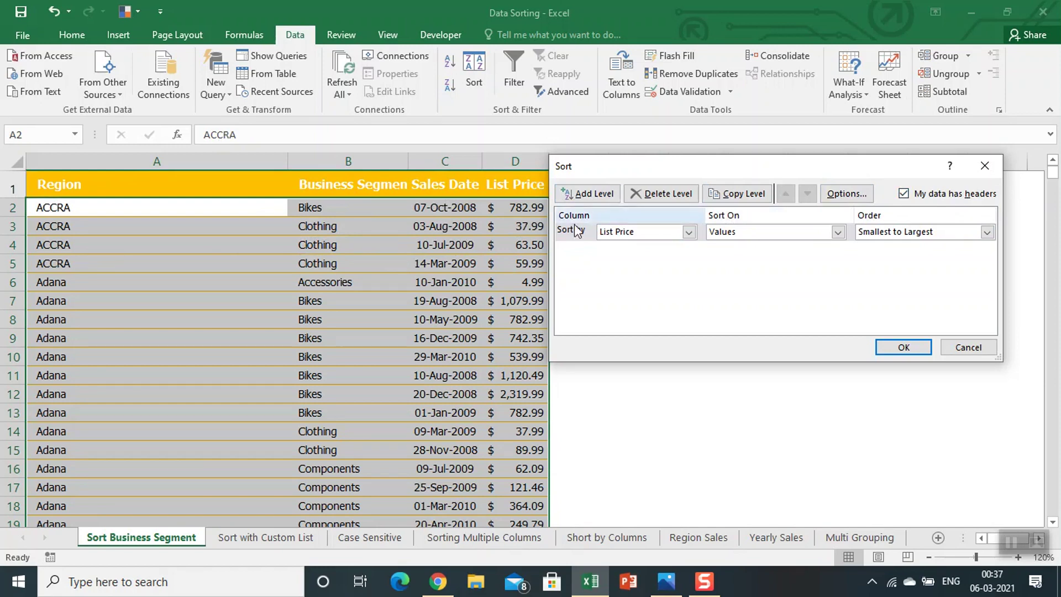
pyautogui.click(967, 347)
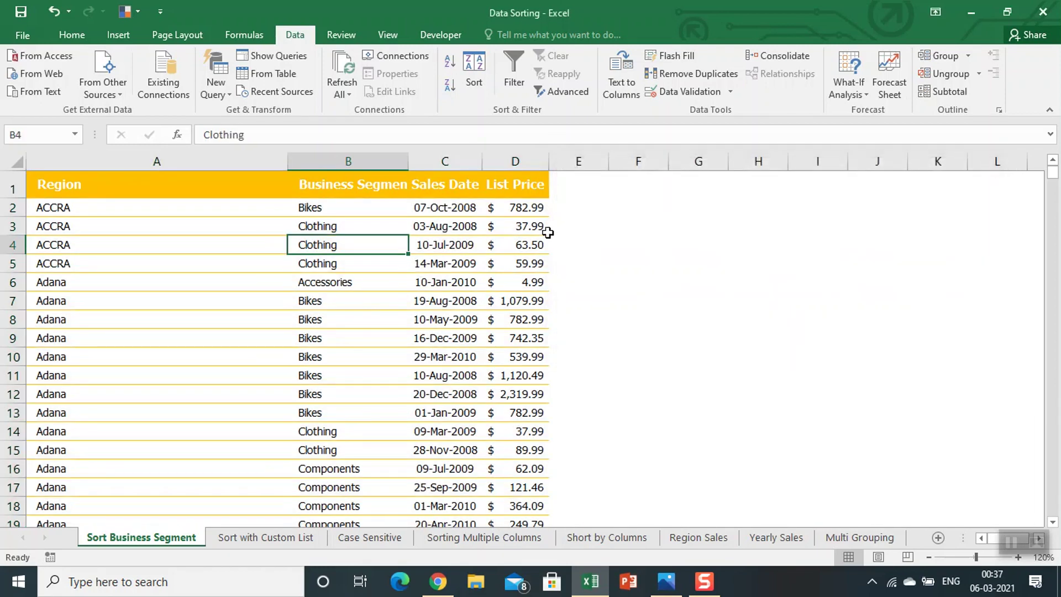
# Step: Check the data's last and first rows, then move to the Sort with Custom List sheet
pyautogui.hotkey('ctrl', 'Down')
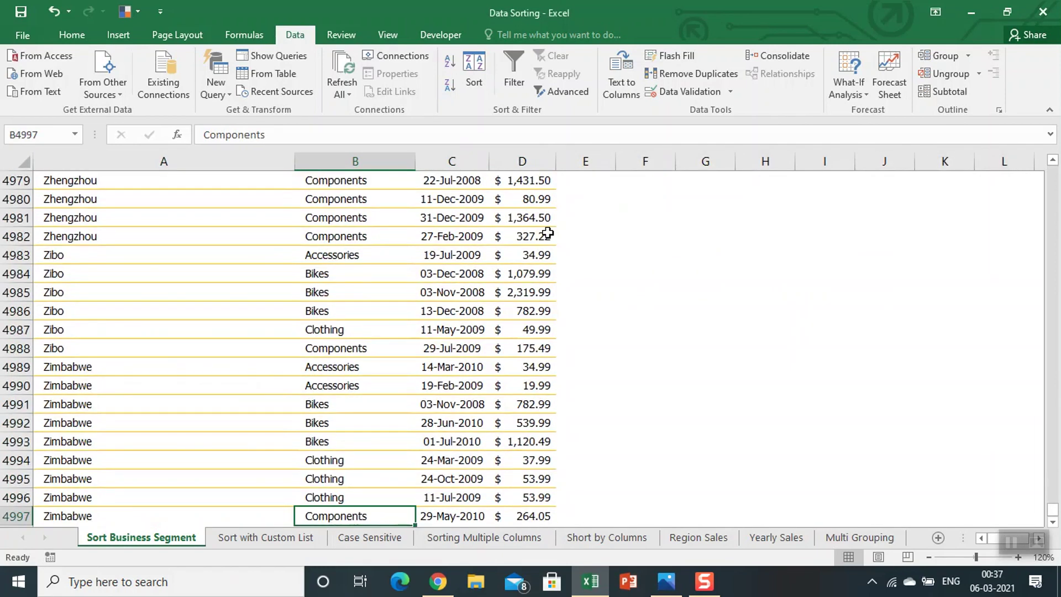
pyautogui.hotkey('ctrl', 'Up')
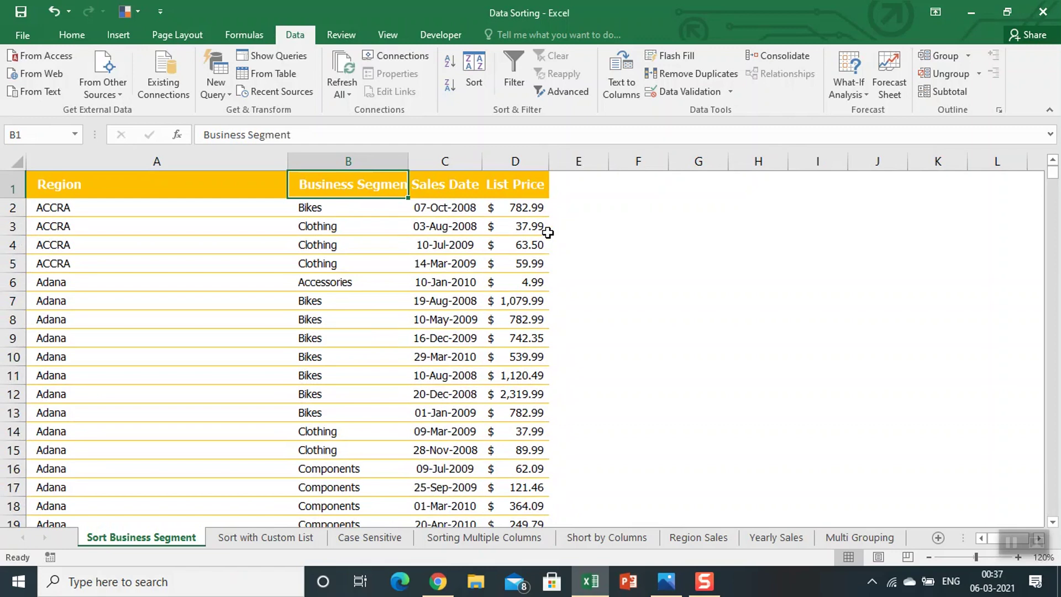
pyautogui.hotkey('ctrl', 'pagedown')
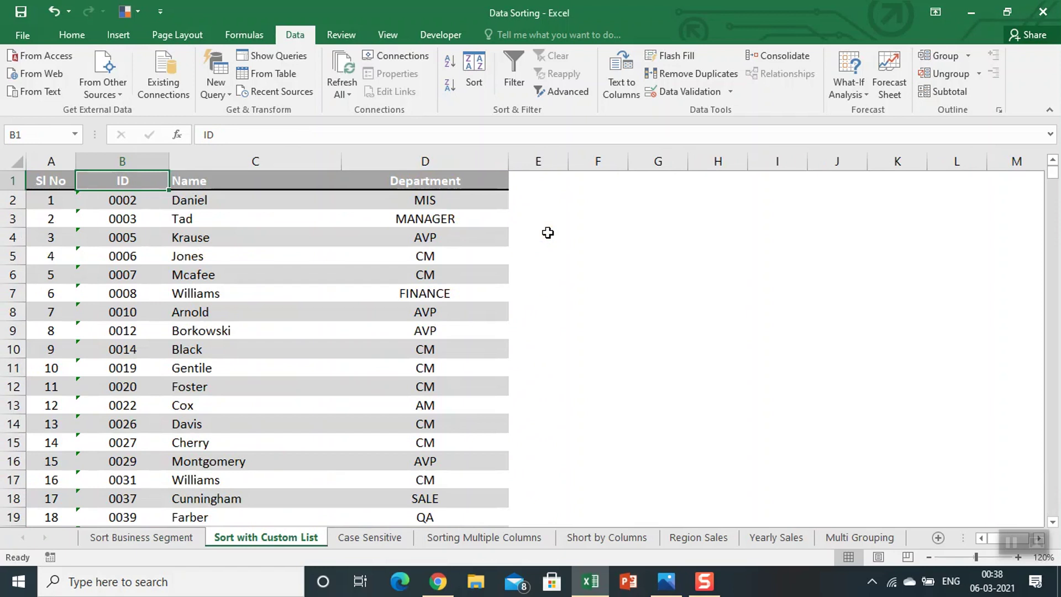
# Step: Copy the departments MIS and AVP from column D into cells F2 and F3
pyautogui.press('Right')
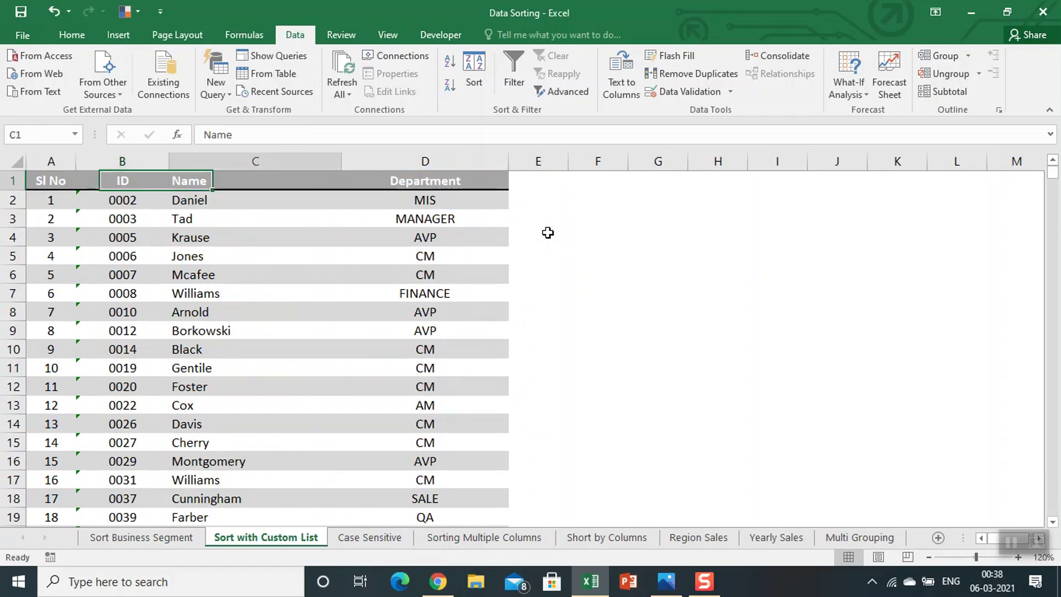
pyautogui.press('Right')
pyautogui.press('Right')
pyautogui.press('Left')
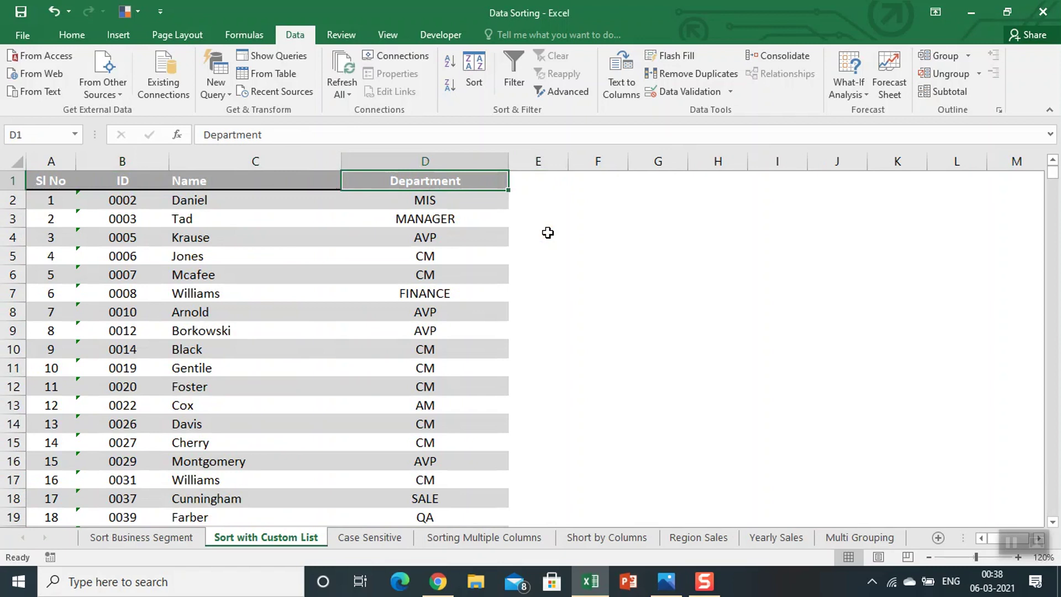
pyautogui.press('Down')
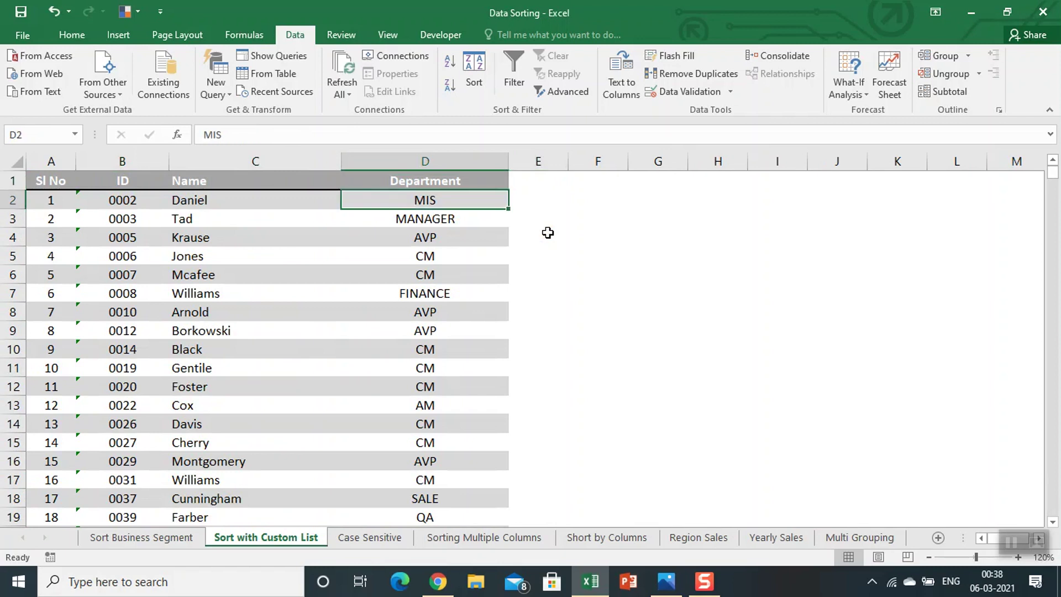
pyautogui.press('Down')
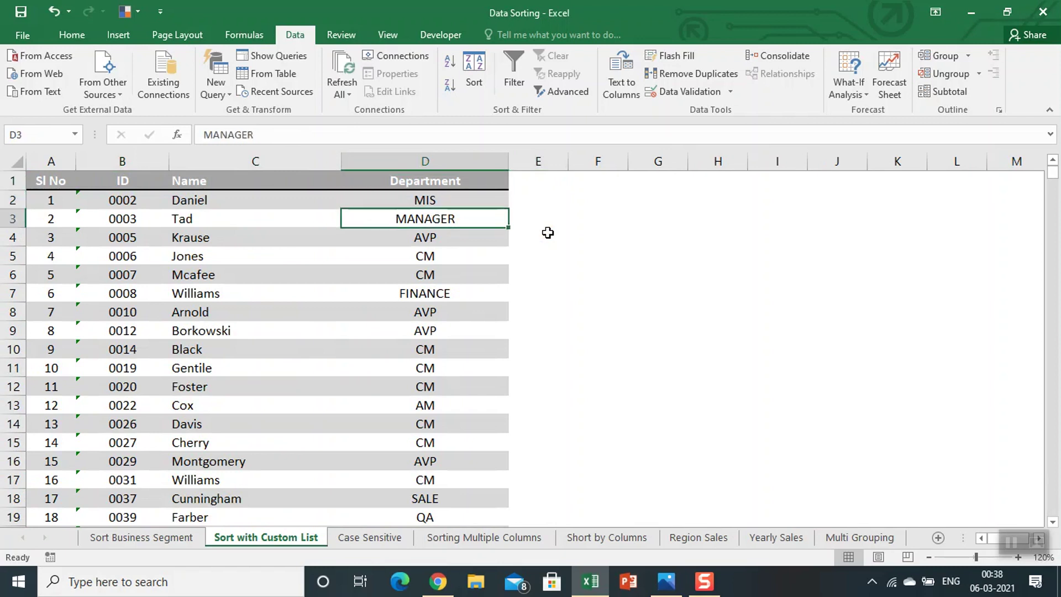
pyautogui.press('Up')
pyautogui.hotkey('ctrl', 'c')
pyautogui.press('Right')
pyautogui.press('Right')
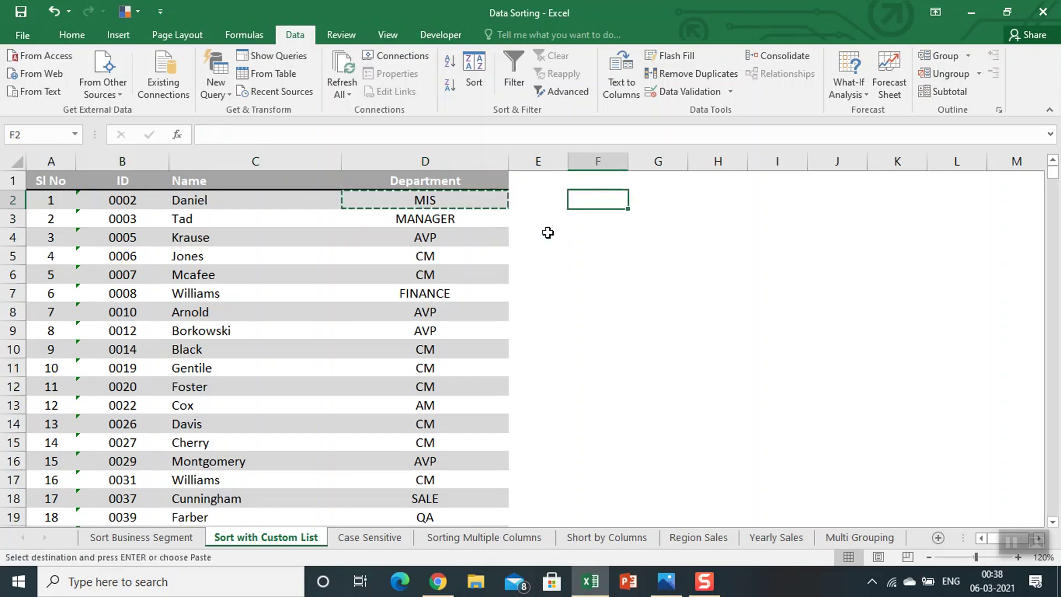
pyautogui.hotkey('ctrl', 'v')
pyautogui.press('Down')
pyautogui.press('Left')
pyautogui.press('Left')
pyautogui.press('Down')
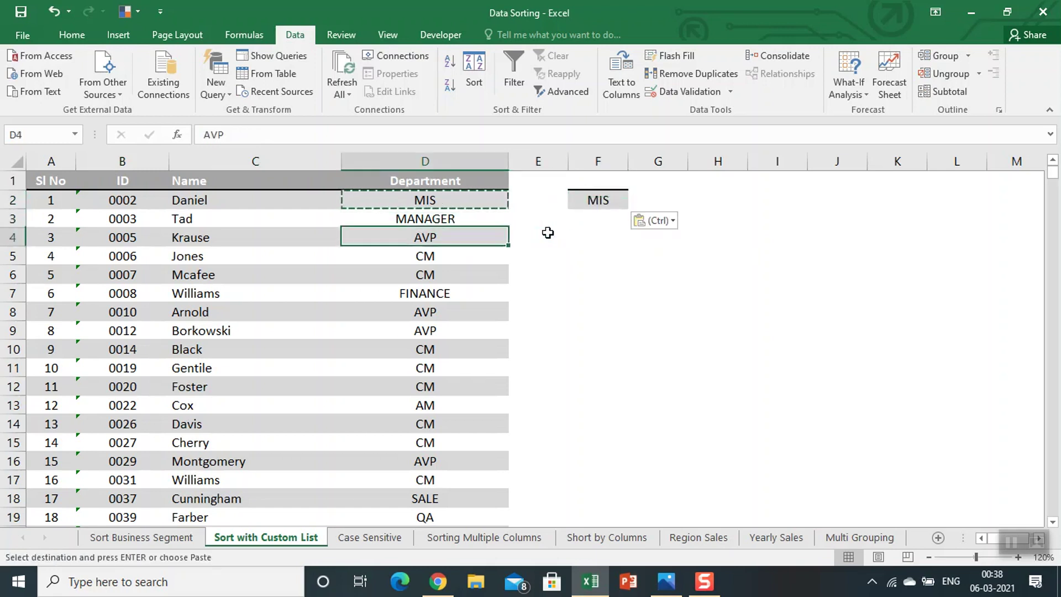
pyautogui.hotkey('ctrl', 'c')
pyautogui.press('Right')
pyautogui.press('Right')
pyautogui.press('Up')
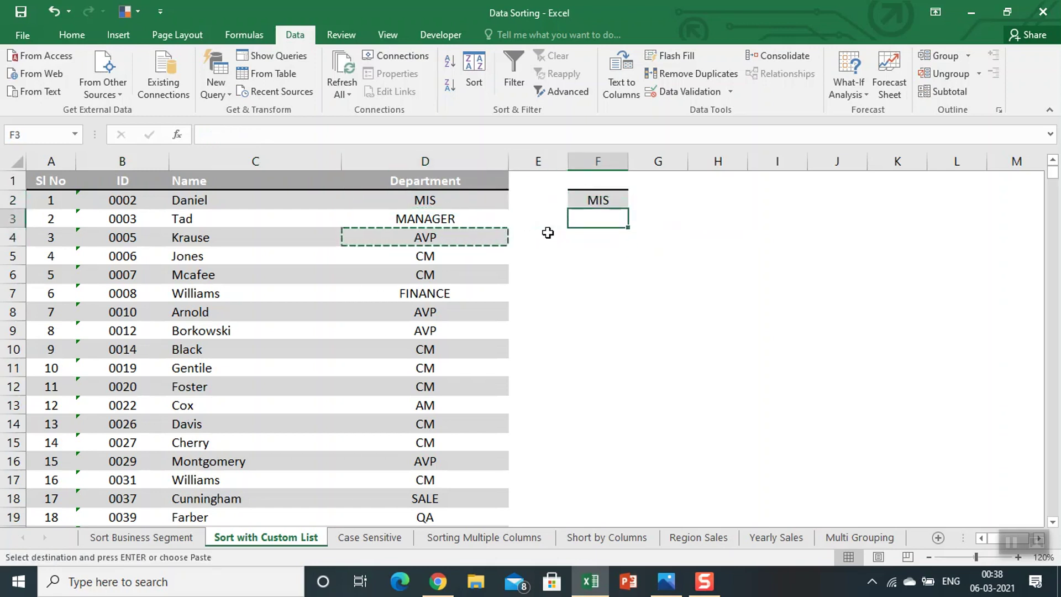
pyautogui.hotkey('ctrl', 'v')
# Step: Copy the departments FINANCE and CM into cells F4 and F5
pyautogui.press('Down')
pyautogui.press('Down')
pyautogui.press('Down')
pyautogui.press('Left')
pyautogui.press('Left')
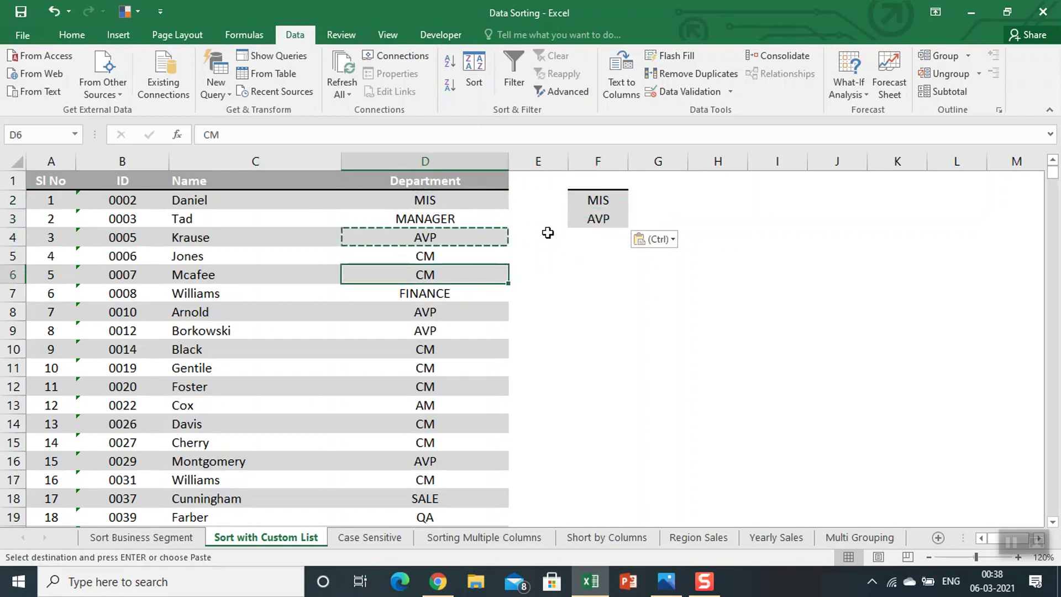
pyautogui.press('Down')
pyautogui.hotkey('ctrl', 'c')
pyautogui.press('Right')
pyautogui.press('Right')
pyautogui.press('Up')
pyautogui.press('Up')
pyautogui.press('Up')
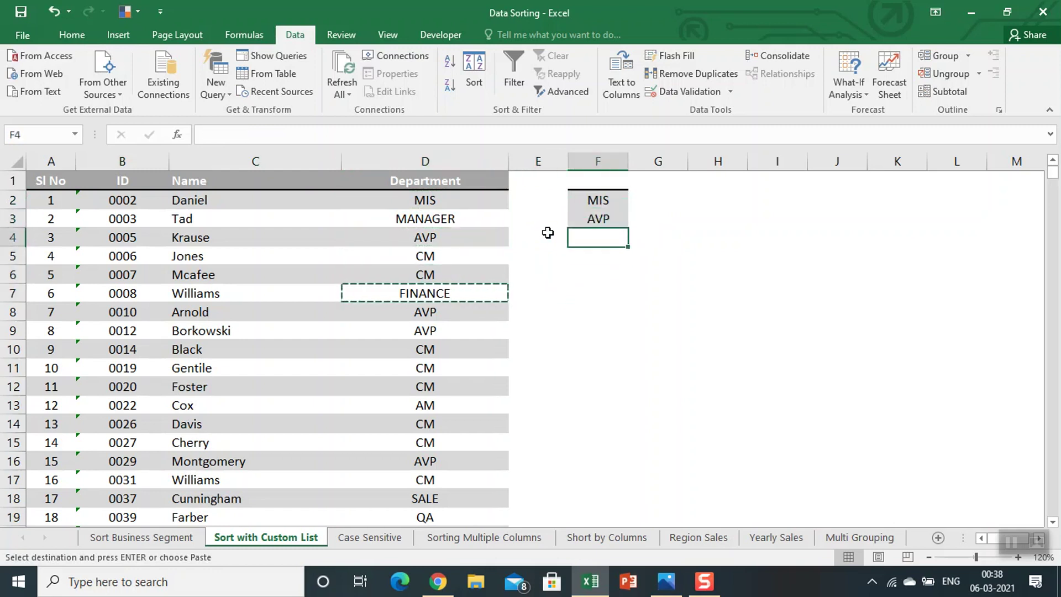
pyautogui.hotkey('ctrl', 'v')
pyautogui.press('Down')
pyautogui.press('Down')
pyautogui.press('Down')
pyautogui.press('Left')
pyautogui.press('Left')
pyautogui.press('Up')
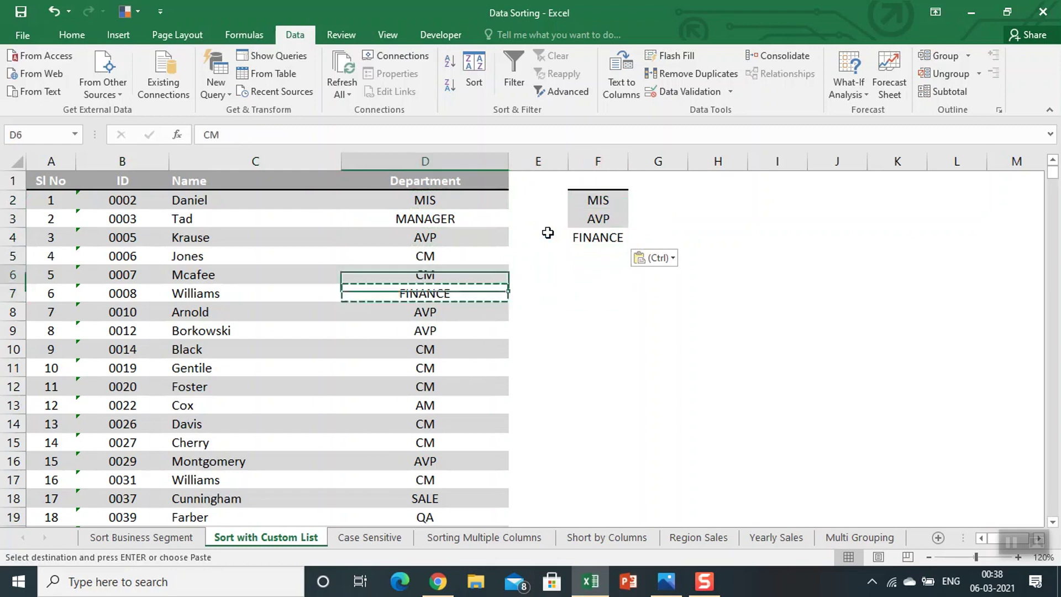
pyautogui.press('Up')
pyautogui.hotkey('ctrl', 'c')
pyautogui.press('Right')
pyautogui.press('Right')
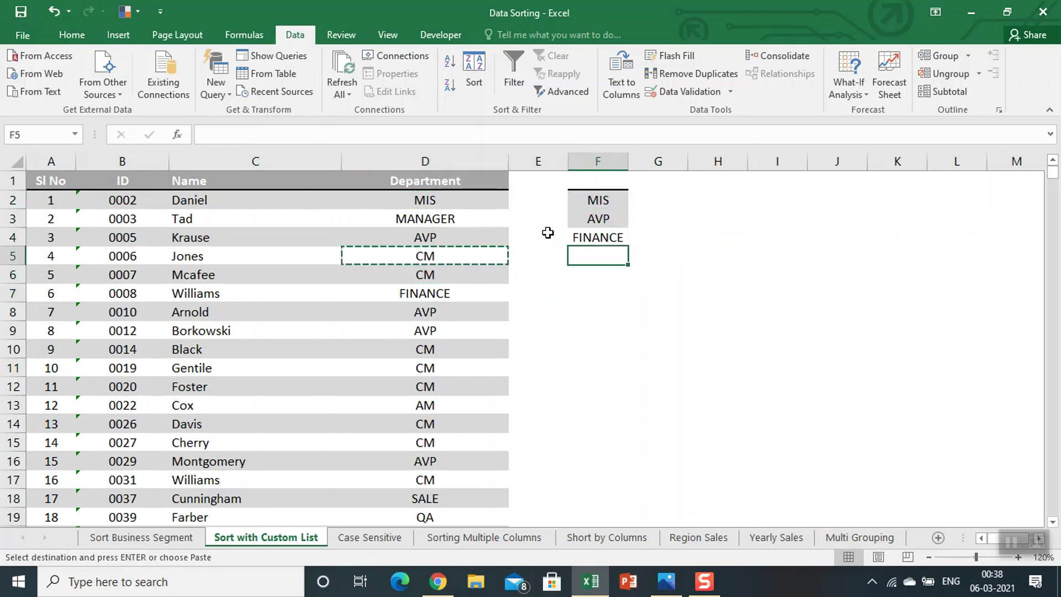
pyautogui.hotkey('ctrl', 'v')
# Step: Copy MANAGER into F6 and select the five departments in F2:F6
pyautogui.press('Down')
pyautogui.press('Down')
pyautogui.press('Down')
pyautogui.press('Down')
pyautogui.press('Down')
pyautogui.press('Down')
pyautogui.press('Down')
pyautogui.press('Left')
pyautogui.press('Left')
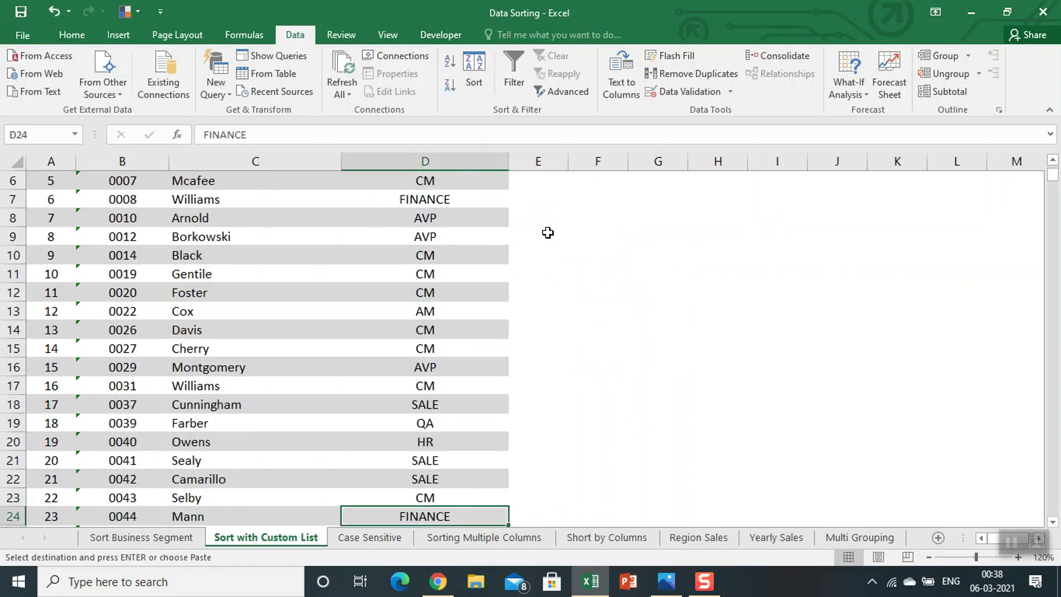
pyautogui.press('Up')
pyautogui.press('Down')
pyautogui.press('Down')
pyautogui.press('Up')
pyautogui.press('Down')
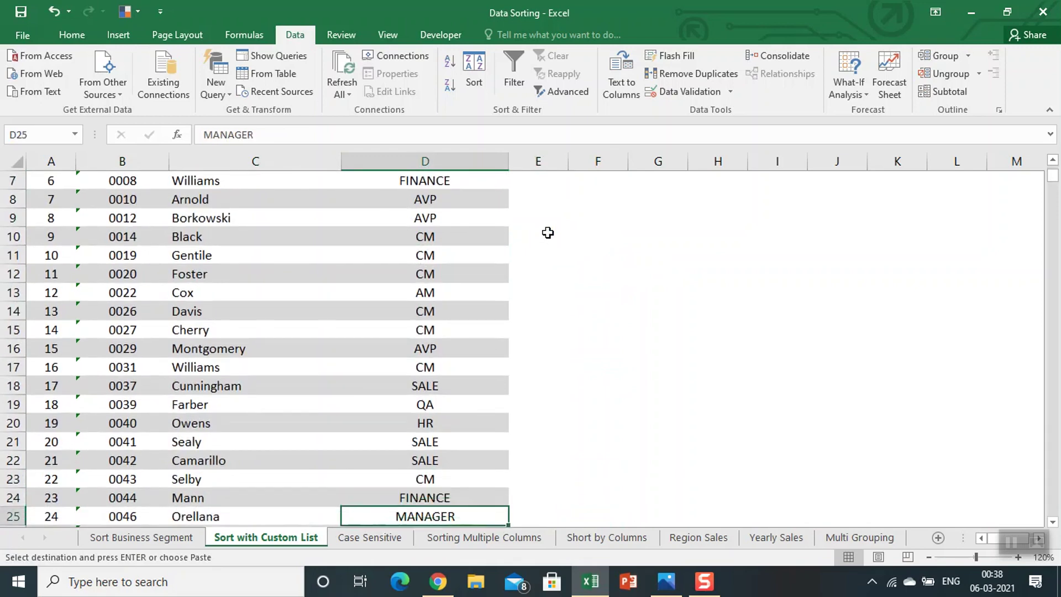
pyautogui.hotkey('ctrl', 'c')
pyautogui.hotkey('ctrl', 'Up')
pyautogui.press('Down')
pyautogui.press('Down')
pyautogui.press('Down')
pyautogui.press('Down')
pyautogui.press('Right')
pyautogui.press('Right')
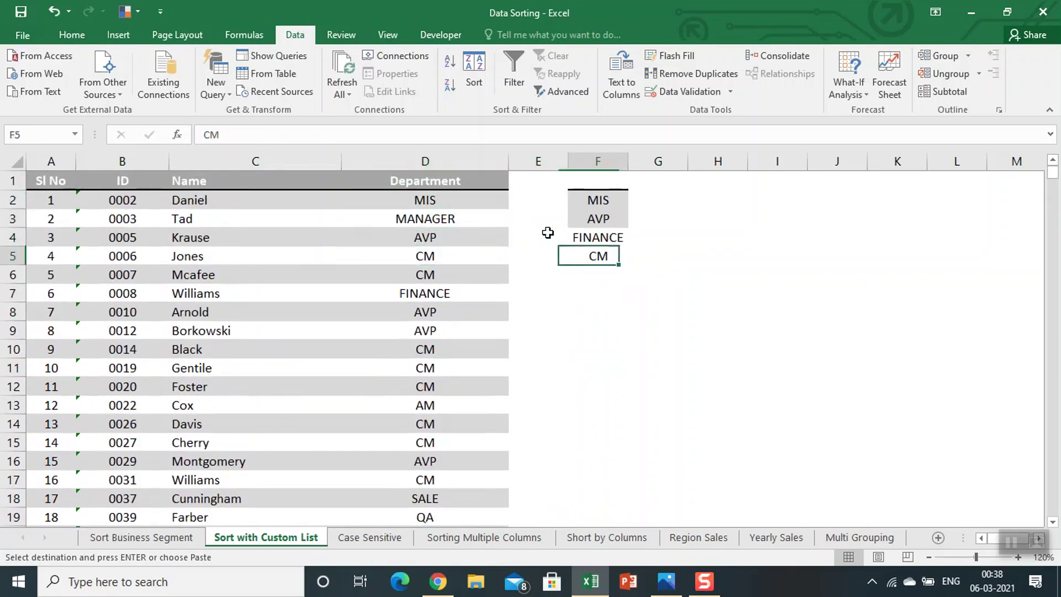
pyautogui.press('Down')
pyautogui.hotkey('ctrl', 'v')
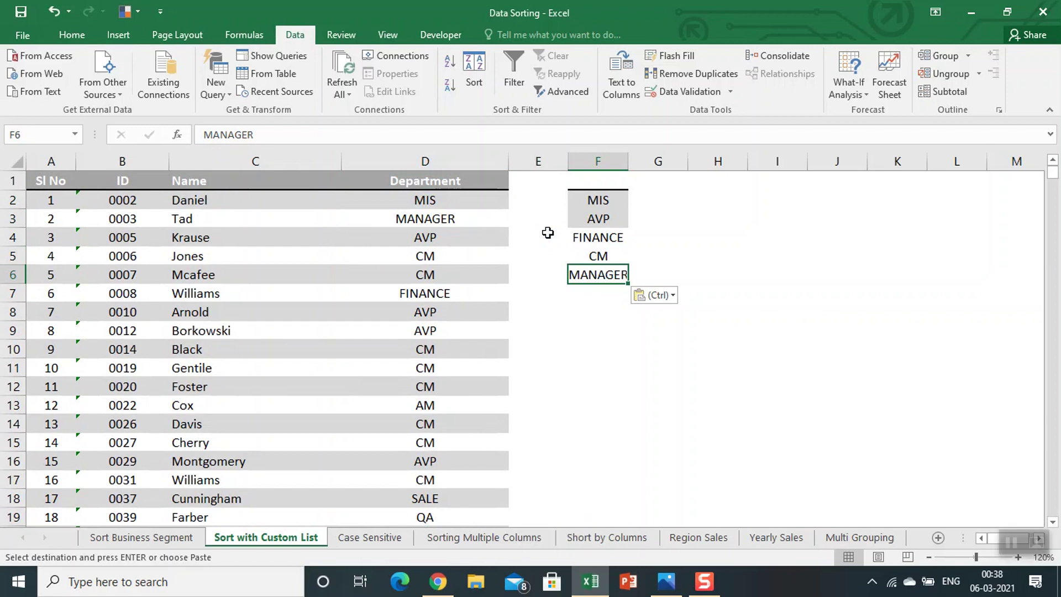
pyautogui.press('Up')
pyautogui.press('Up')
pyautogui.press('Up')
pyautogui.press('Up')
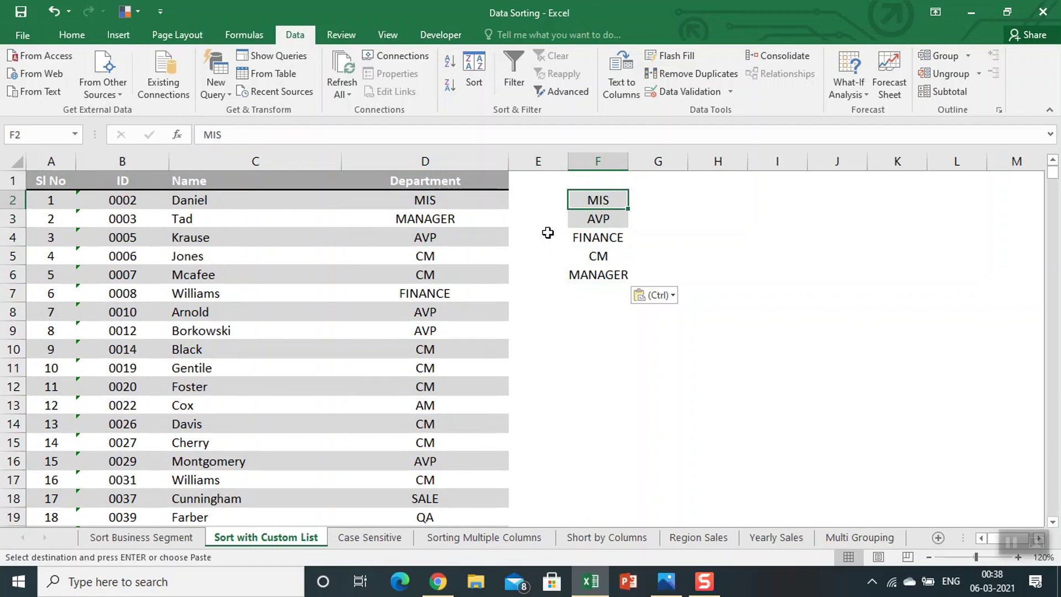
pyautogui.hotkey('shift', 'Down')
pyautogui.hotkey('shift', 'Down')
pyautogui.hotkey('shift', 'Down')
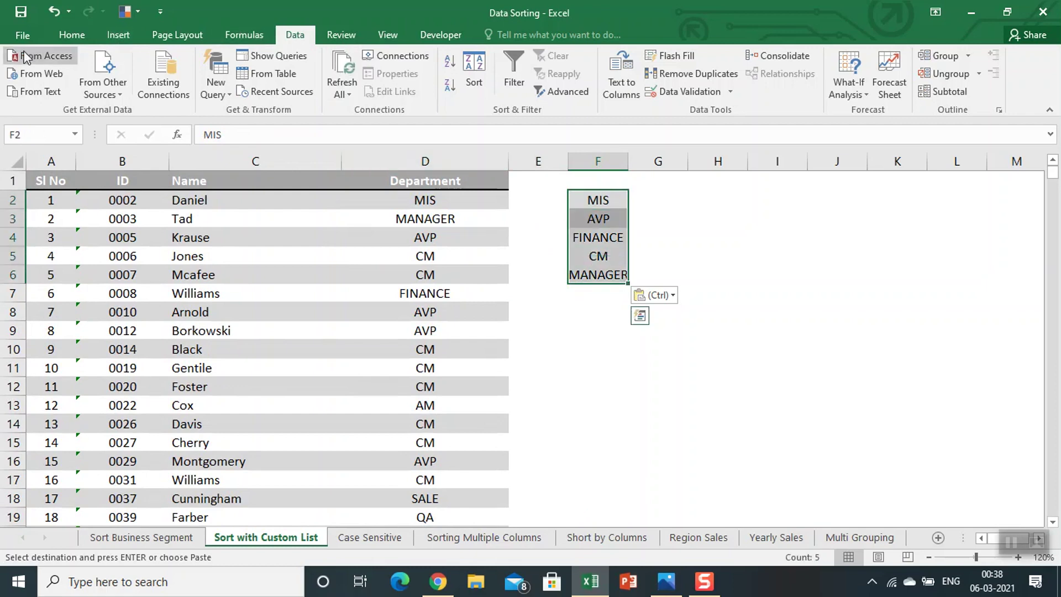
# Step: Import F2:F6 (MIS, AVP, FINANCE, CM, MANAGER) as a custom list via Excel Options > Advanced
pyautogui.click(22, 35)
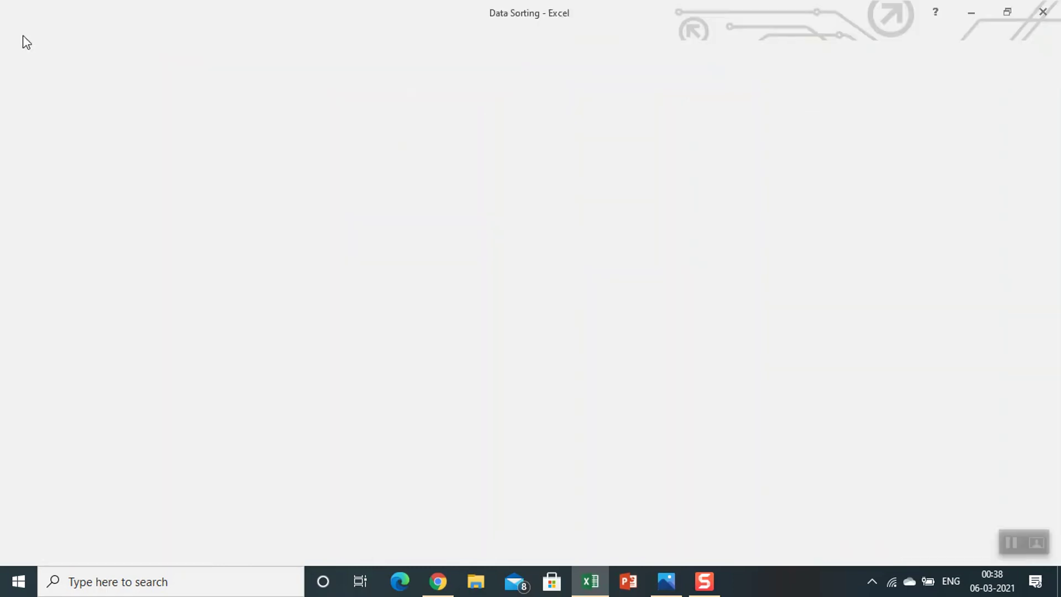
pyautogui.click(24, 34)
pyautogui.click(23, 34)
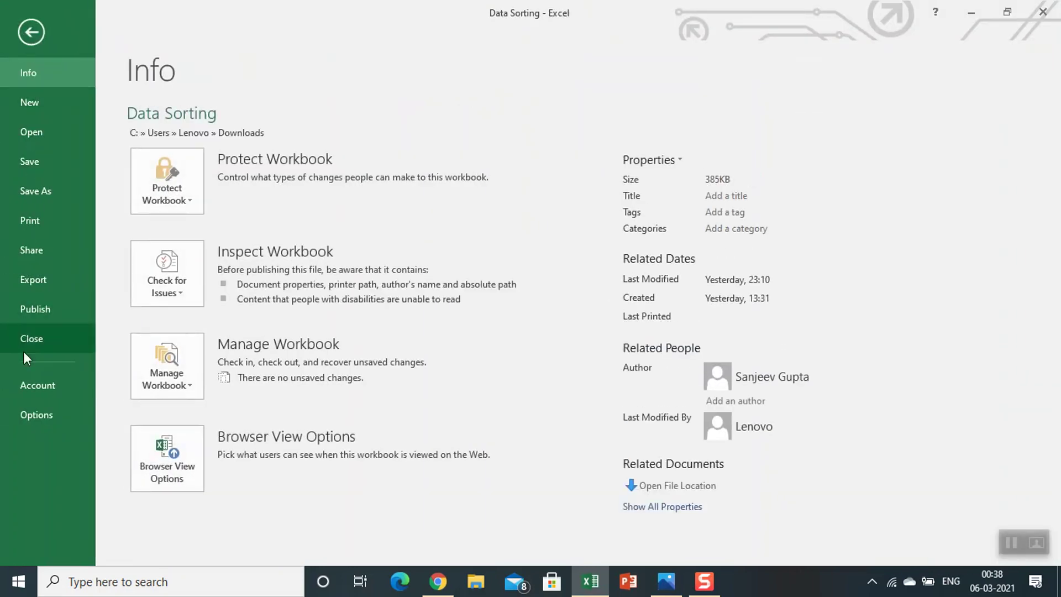
pyautogui.click(32, 416)
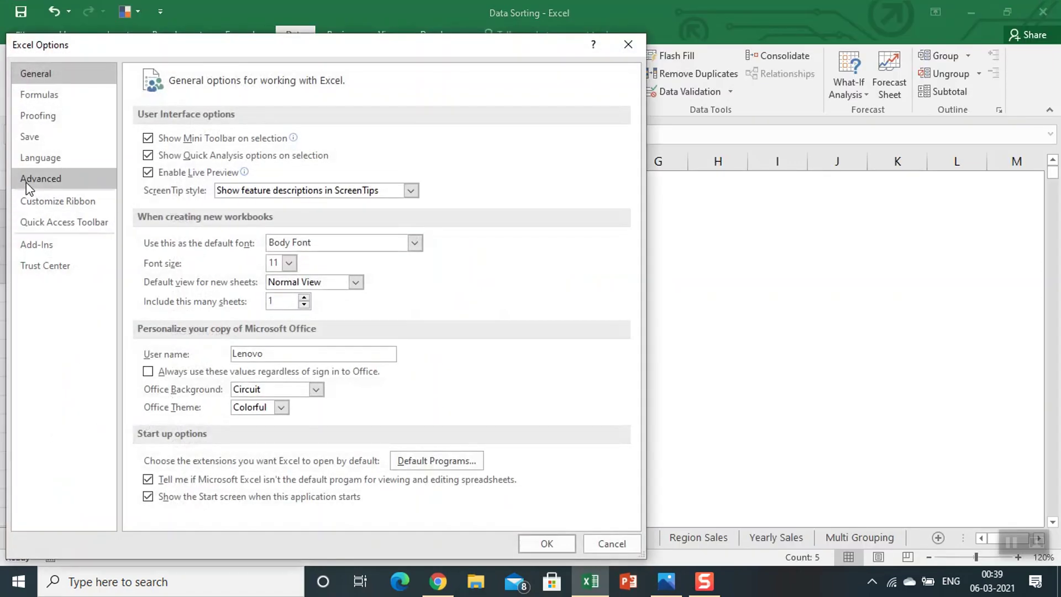
pyautogui.click(26, 182)
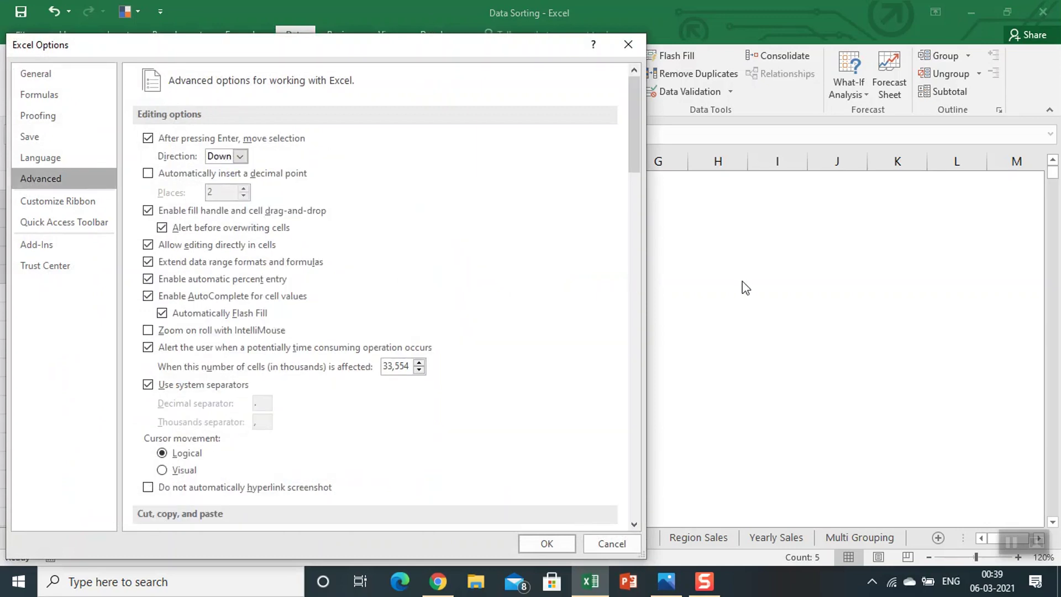
pyautogui.moveTo(633, 154)
pyautogui.mouseDown()
pyautogui.moveTo(642, 516)
pyautogui.moveTo(641, 484)
pyautogui.mouseUp()
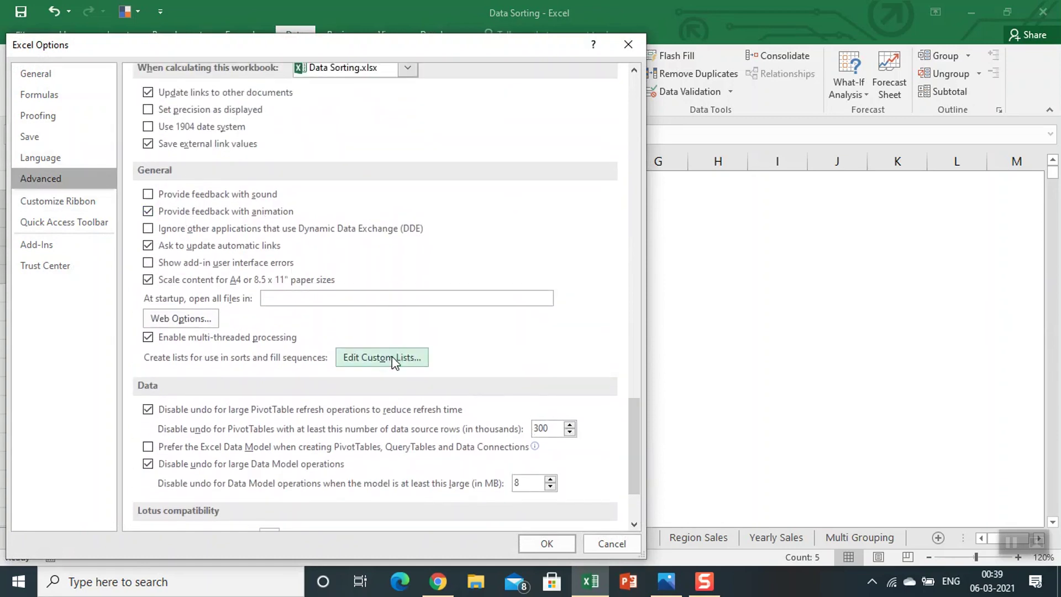
pyautogui.click(392, 357)
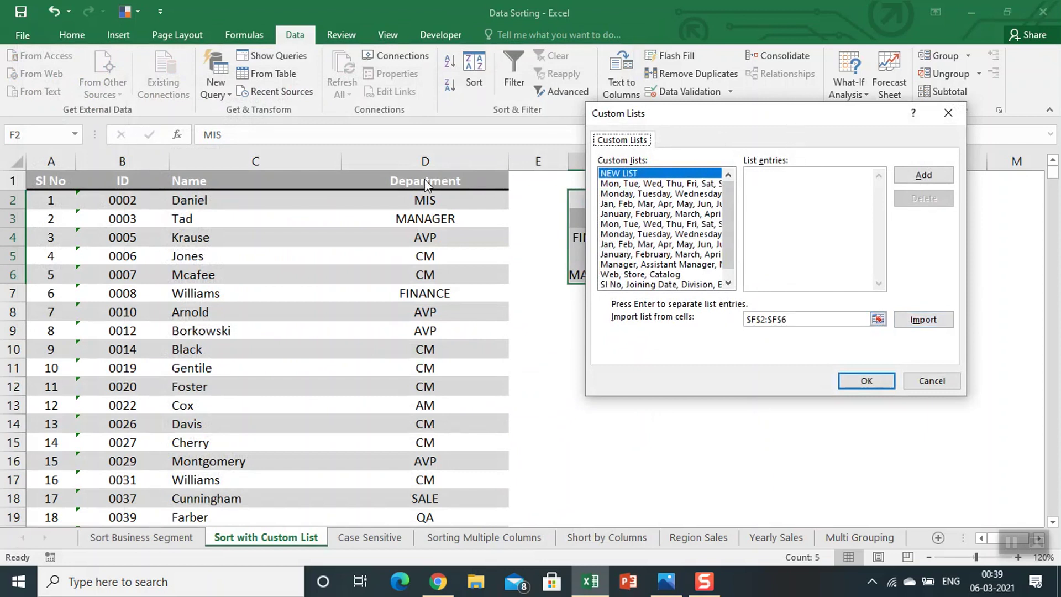
pyautogui.moveTo(708, 123); pyautogui.dragTo(257, 179)
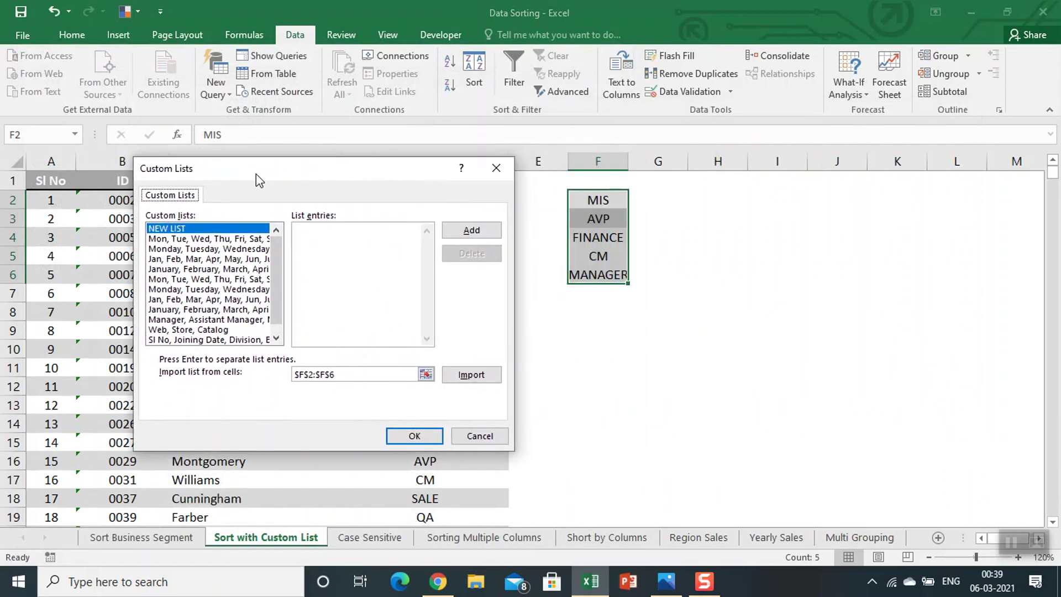
pyautogui.click(463, 377)
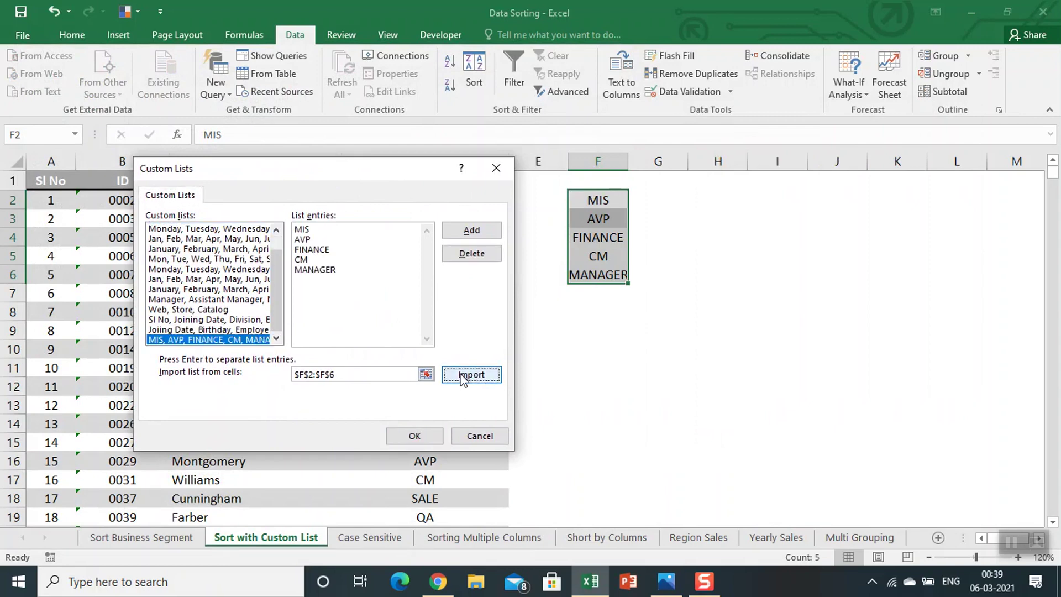
pyautogui.click(420, 439)
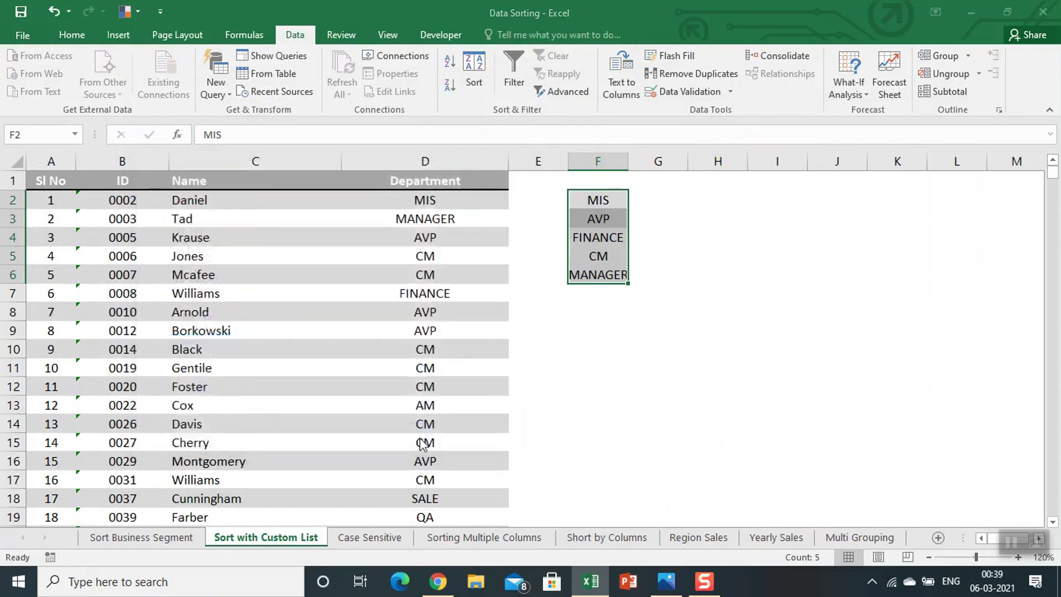
pyautogui.click(547, 544)
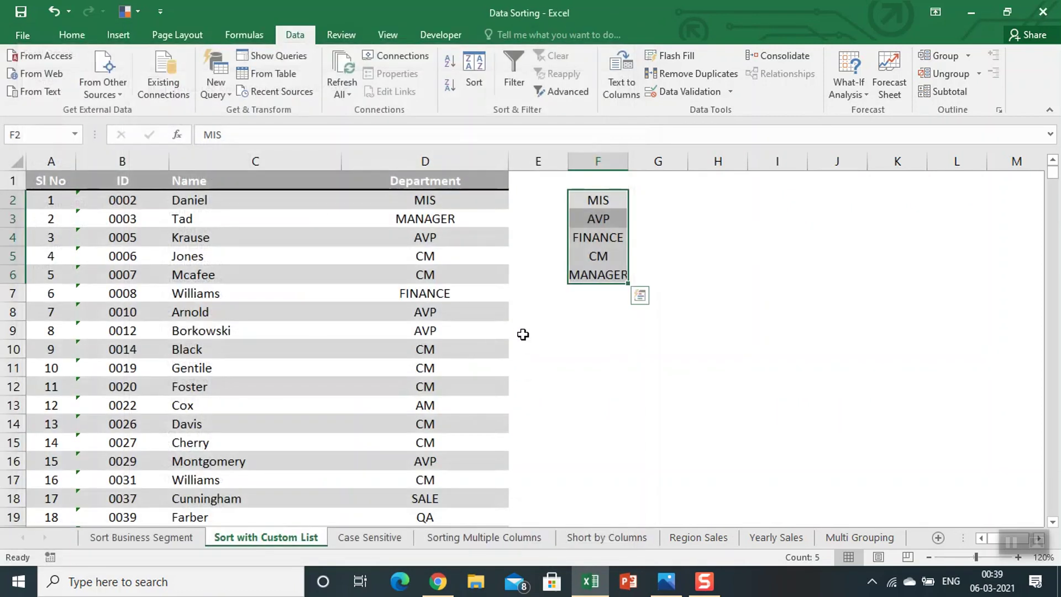
pyautogui.click(712, 231)
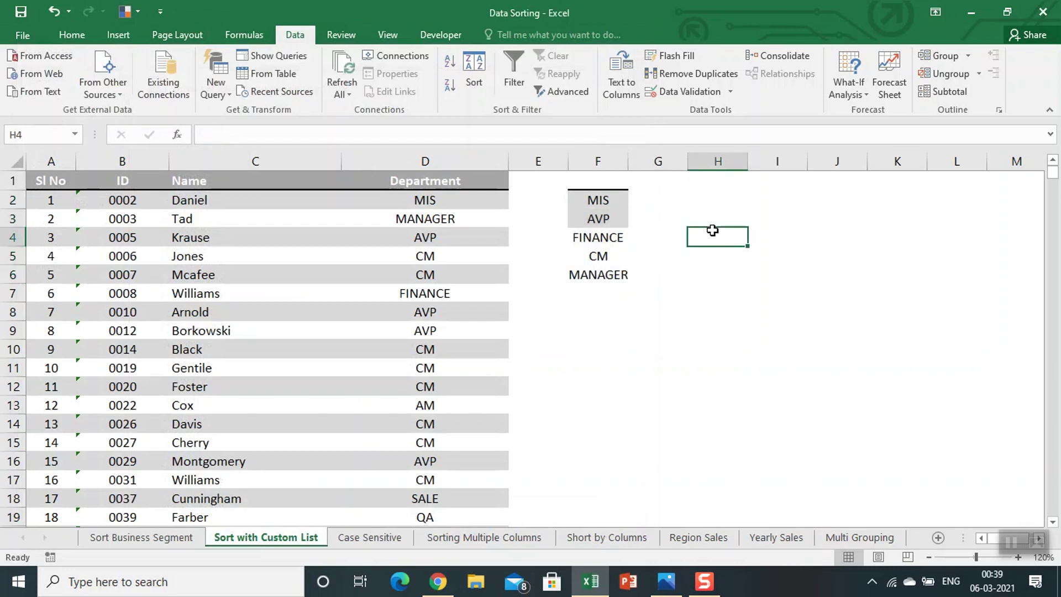
pyautogui.write('alt TO')
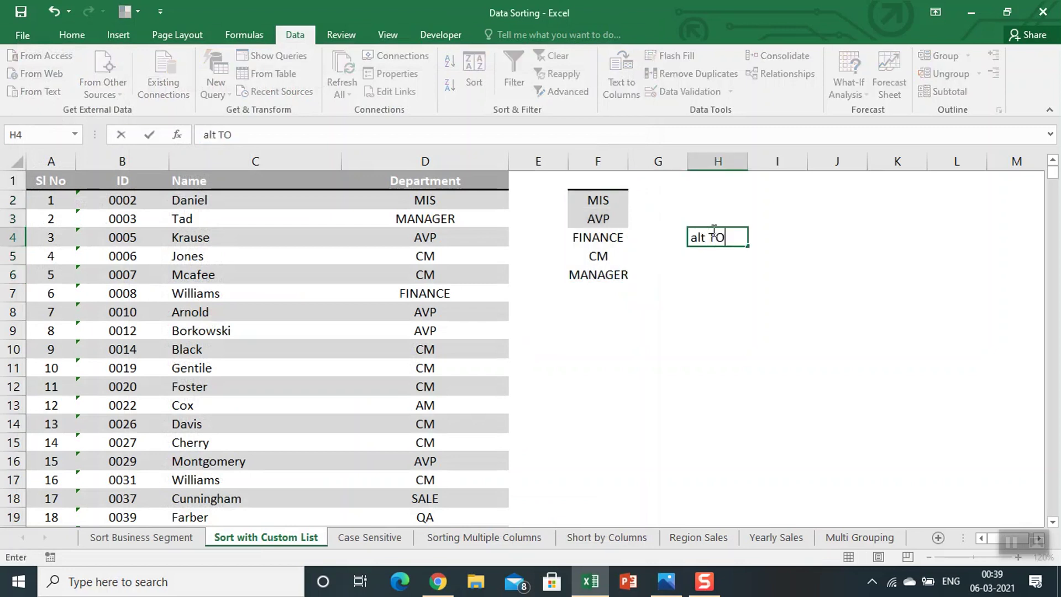
pyautogui.press('Return')
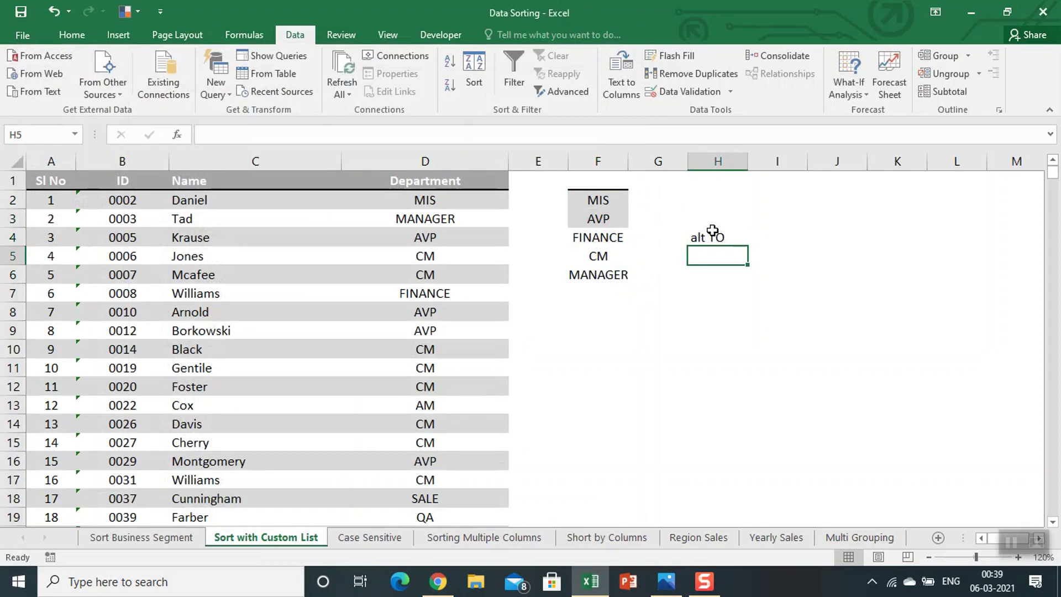
pyautogui.press('Up')
pyautogui.press('Up')
pyautogui.press('Down')
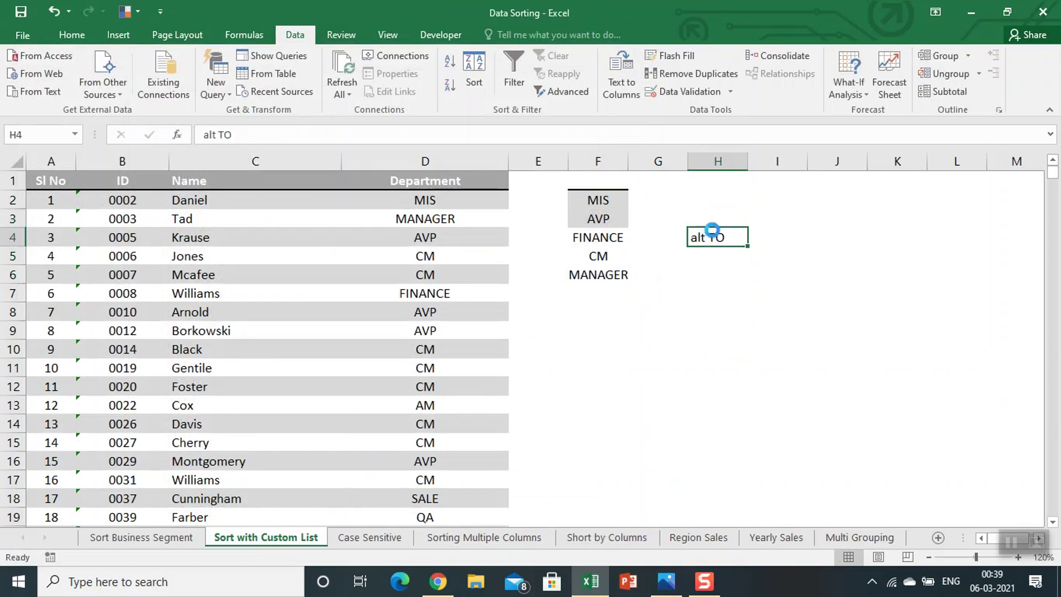
pyautogui.press('Delete')
pyautogui.hotkey('alt', 't')
pyautogui.press('o')
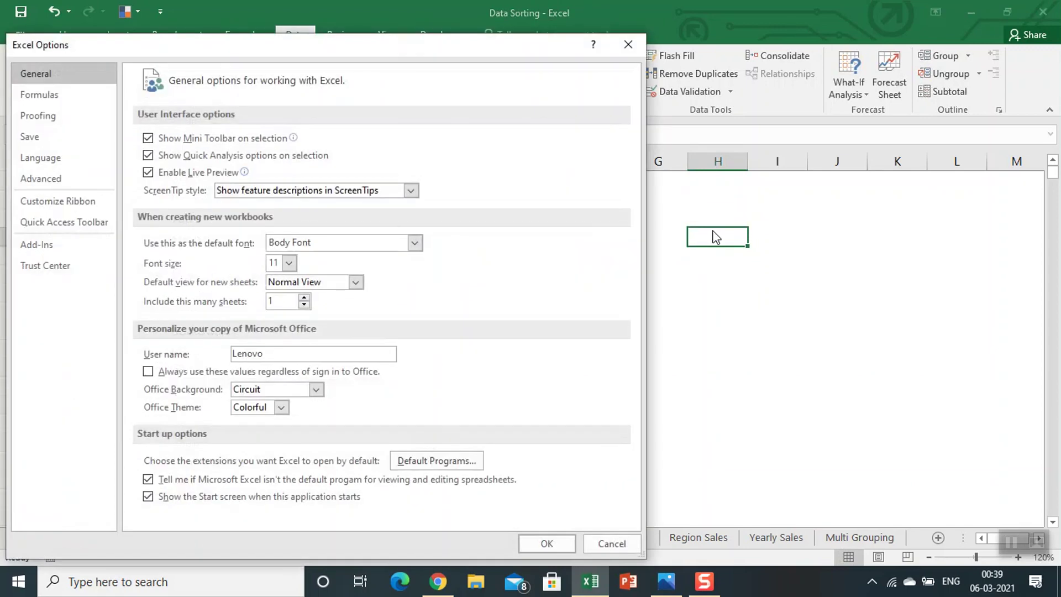
pyautogui.press('Escape')
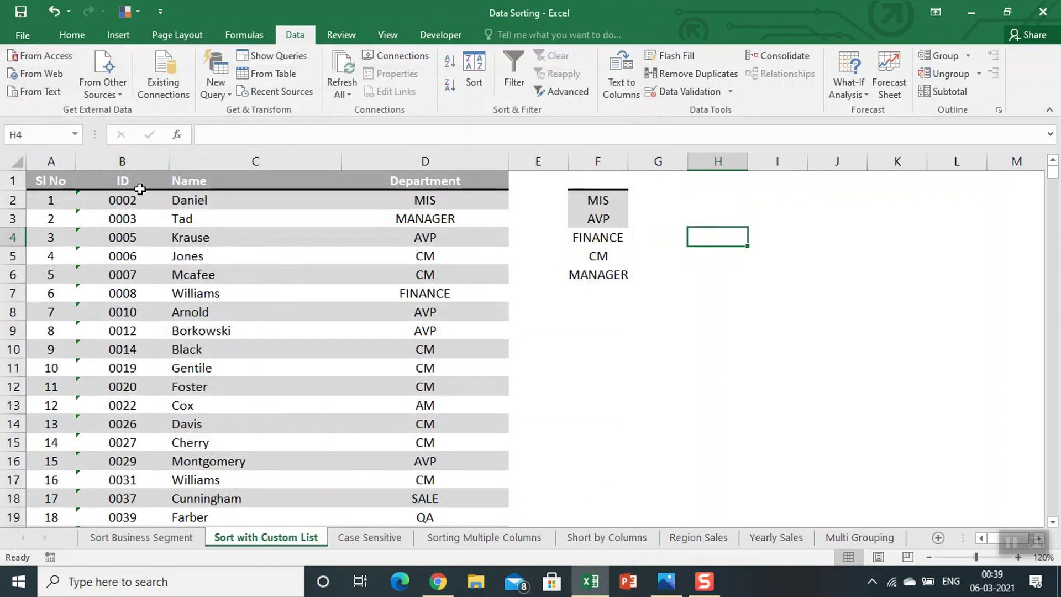
pyautogui.click(140, 185)
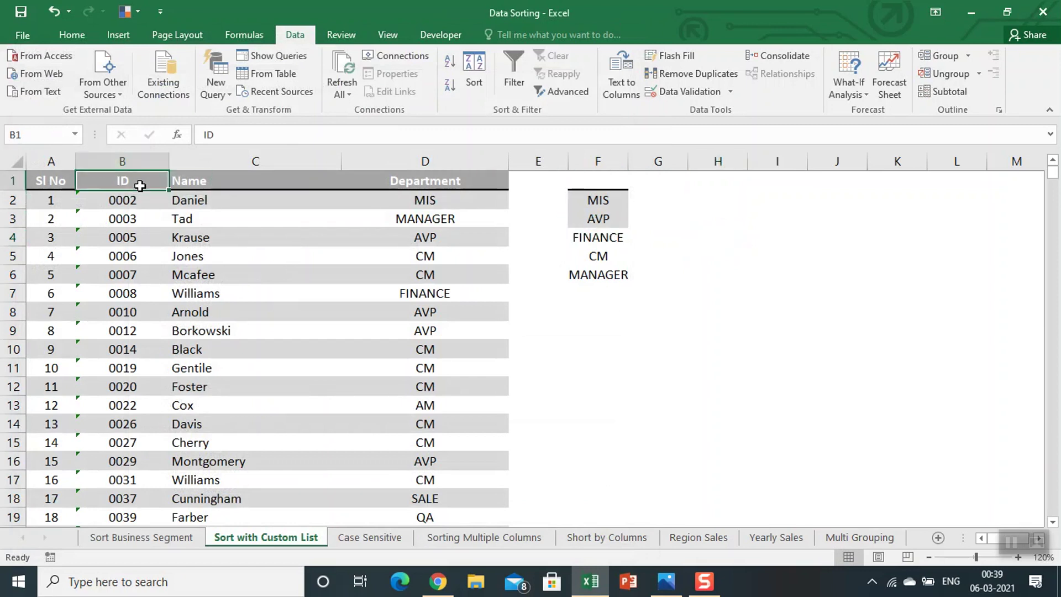
# Step: Sort the table on Department using the MIS, AVP, FINANCE, CM, MANAGER custom list, MIS rows first
pyautogui.press('Left')
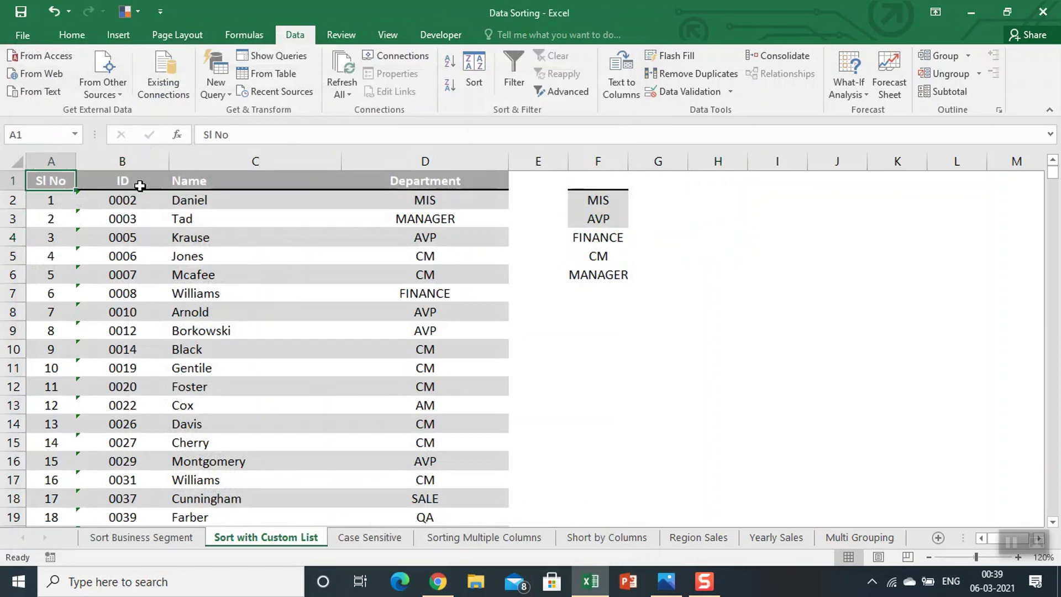
pyautogui.press('Right')
pyautogui.press('Right')
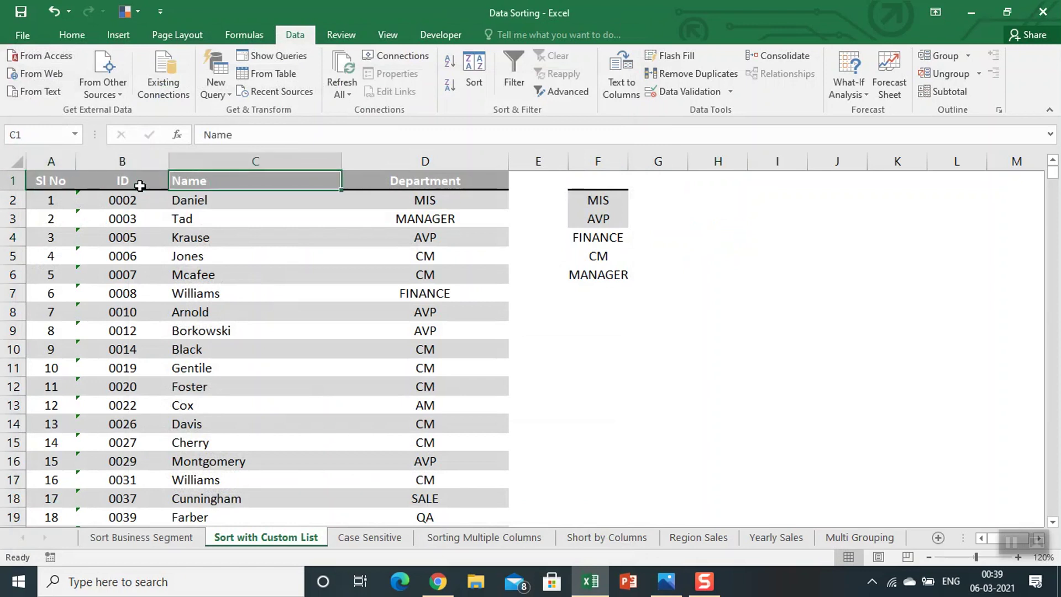
pyautogui.click(473, 84)
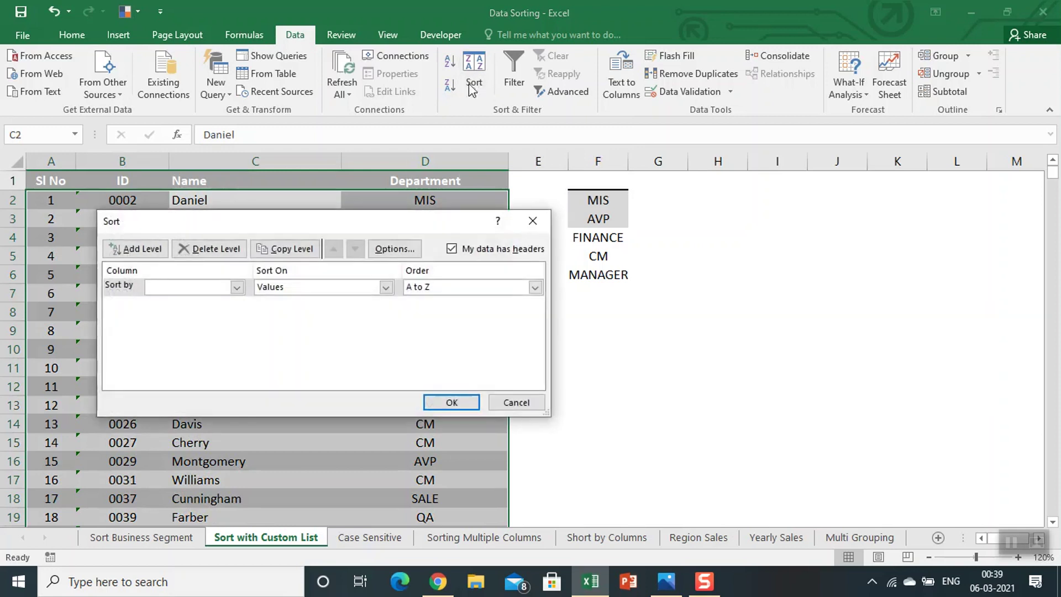
pyautogui.click(237, 287)
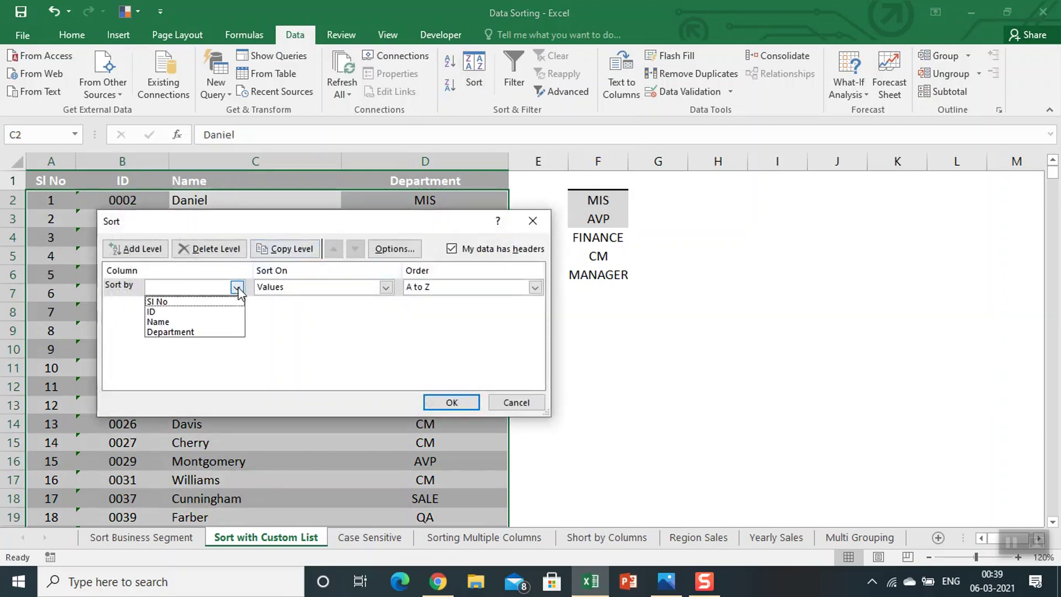
pyautogui.click(183, 337)
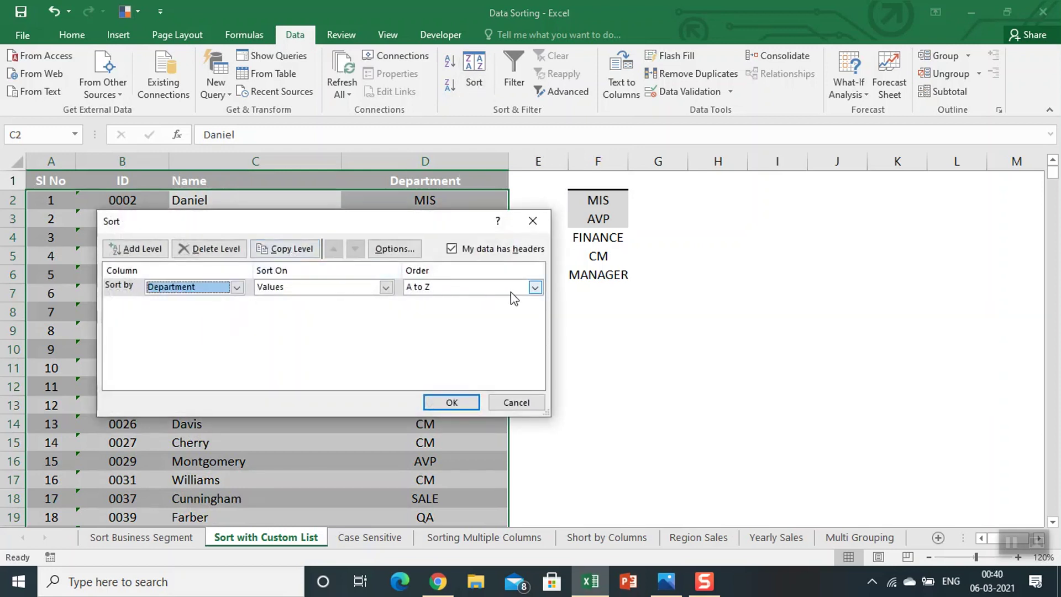
pyautogui.click(535, 286)
pyautogui.click(434, 322)
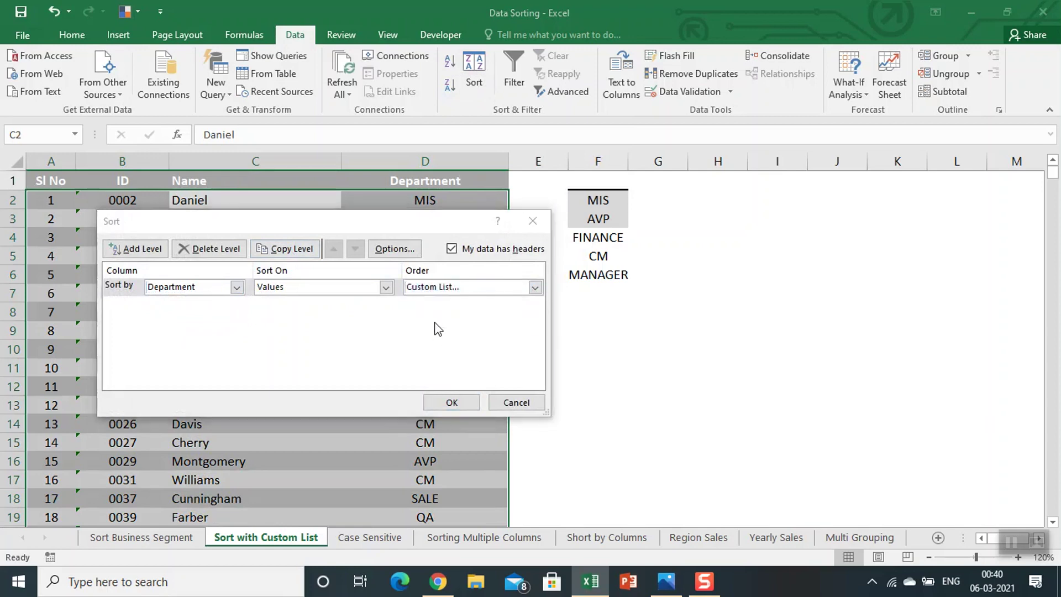
pyautogui.moveTo(279, 273); pyautogui.dragTo(275, 320)
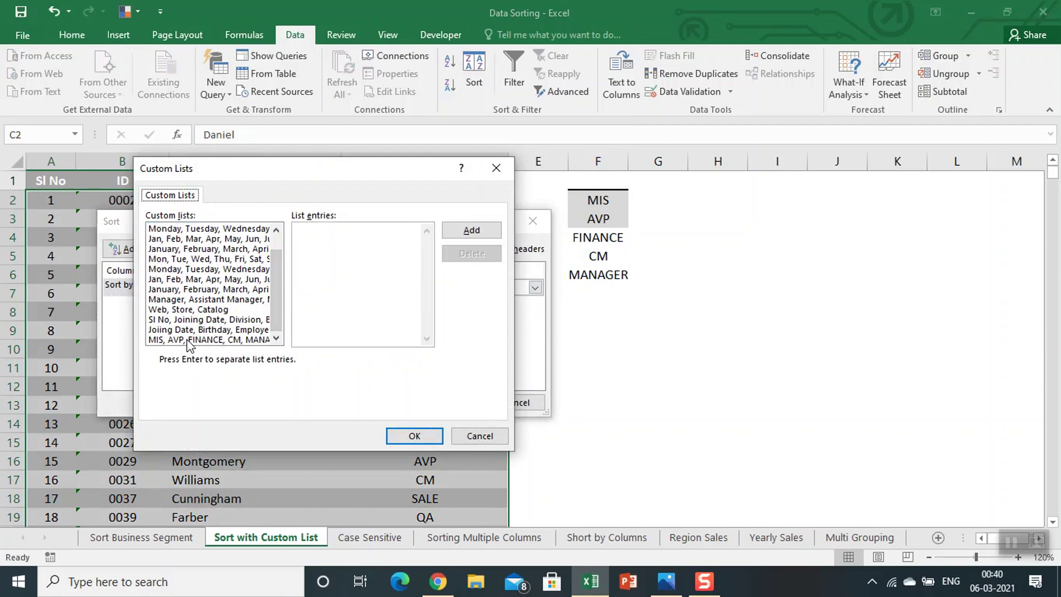
pyautogui.click(189, 340)
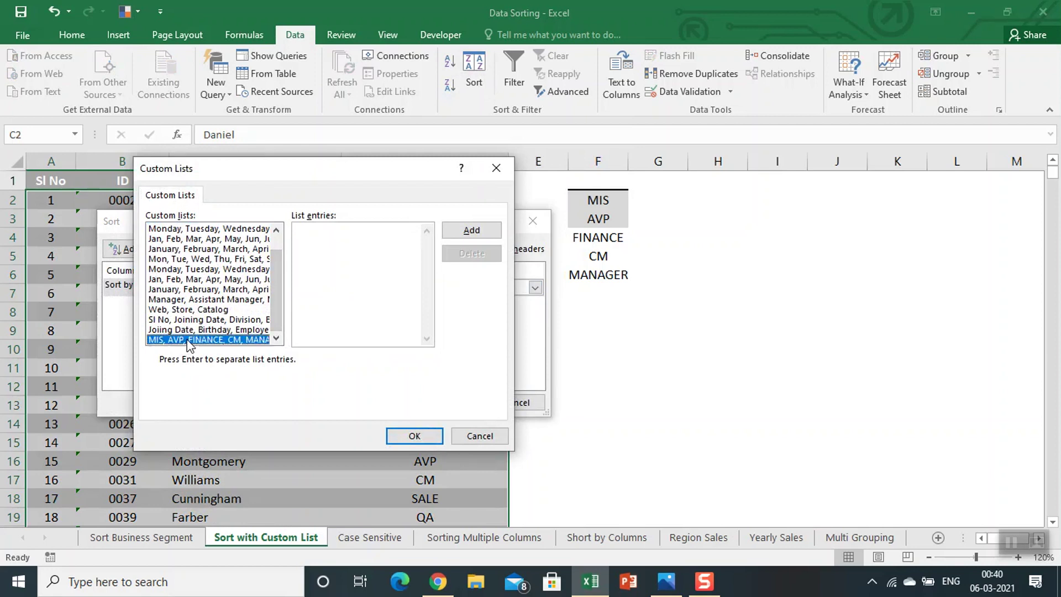
pyautogui.click(415, 435)
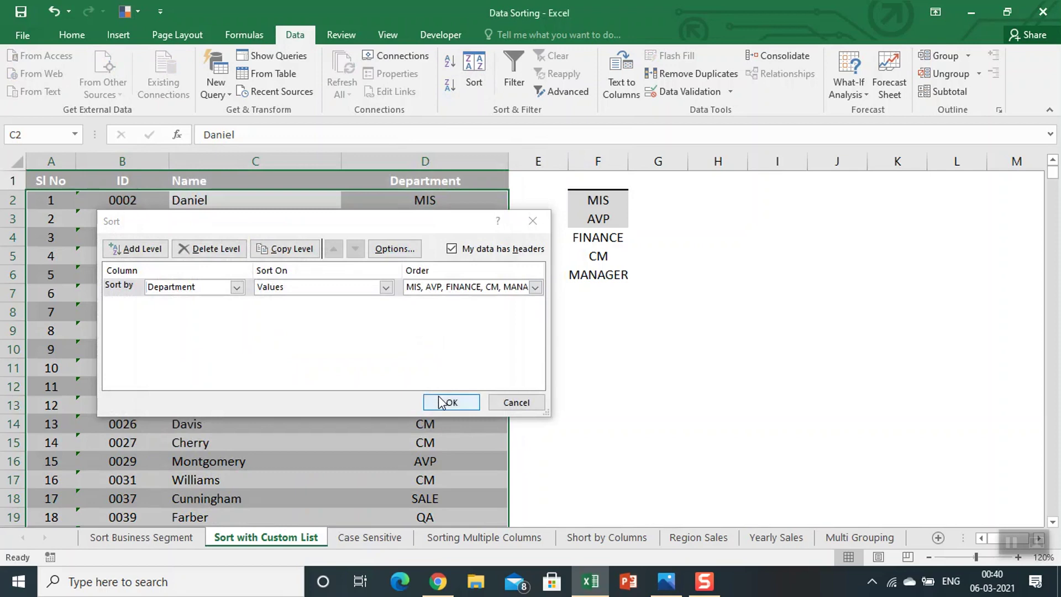
pyautogui.click(446, 403)
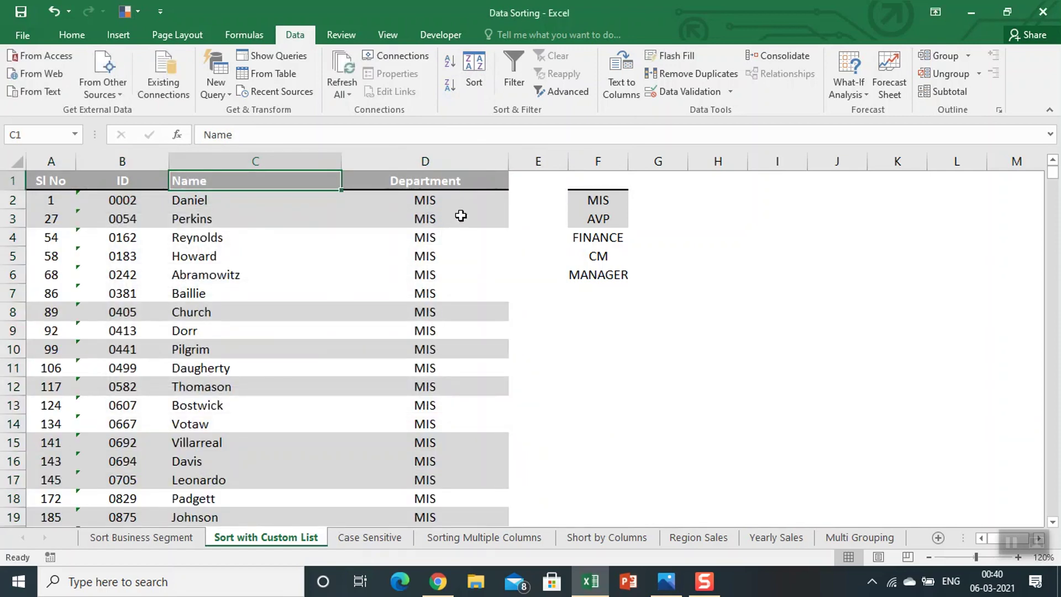
pyautogui.moveTo(479, 254)
pyautogui.mouseDown()
pyautogui.moveTo(446, 428)
pyautogui.moveTo(441, 565)
pyautogui.mouseUp()
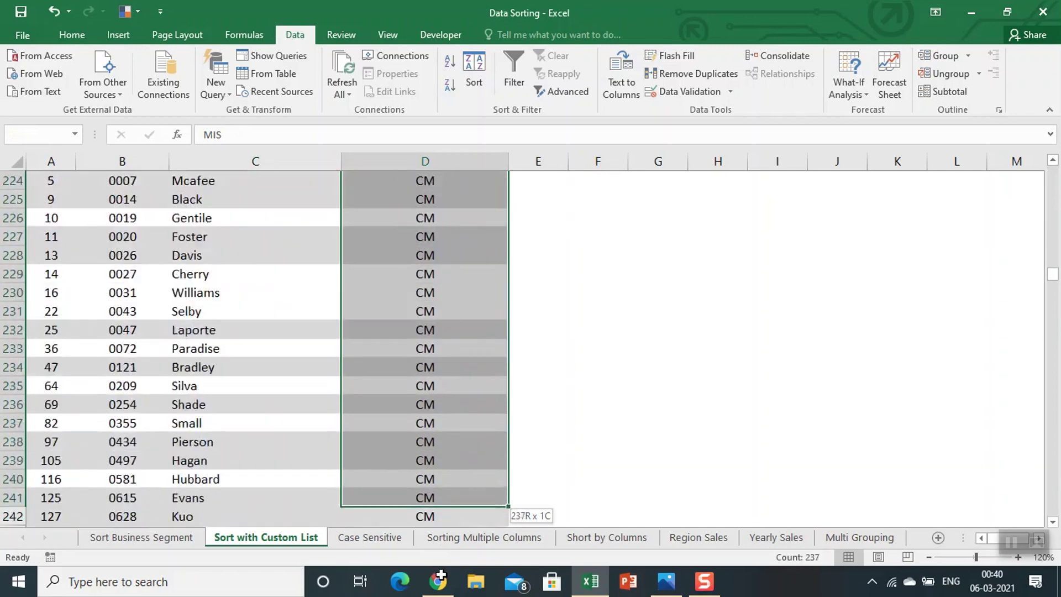
pyautogui.moveTo(440, 565); pyautogui.dragTo(450, 558)
pyautogui.hotkey('ctrl', 'Up')
pyautogui.press('Right')
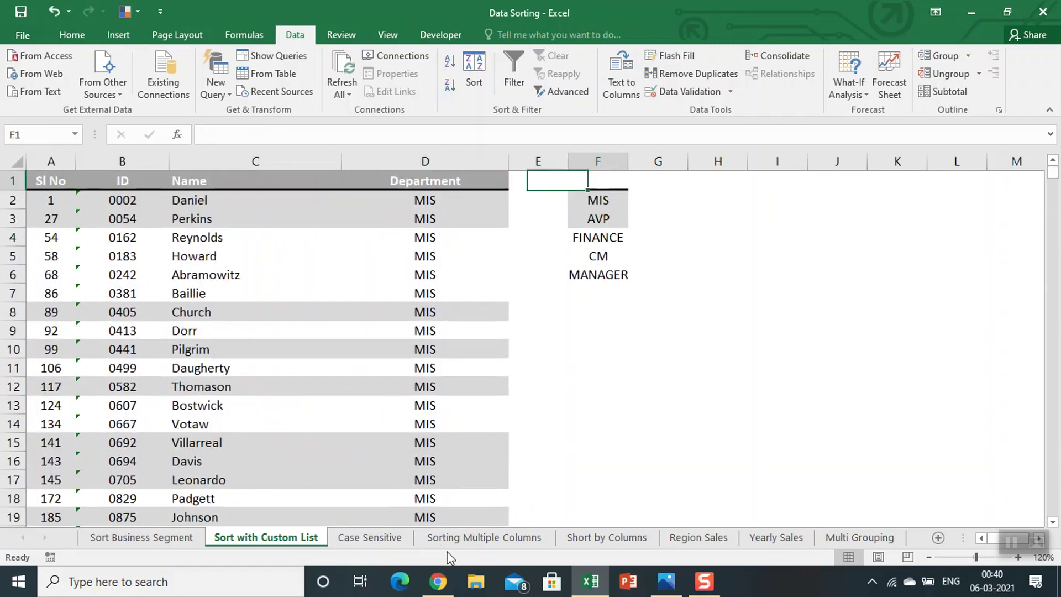
pyautogui.press('Right')
pyautogui.press('Down')
pyautogui.press('Down')
pyautogui.press('Down')
pyautogui.press('Down')
pyautogui.press('Down')
pyautogui.press('Left')
pyautogui.press('Left')
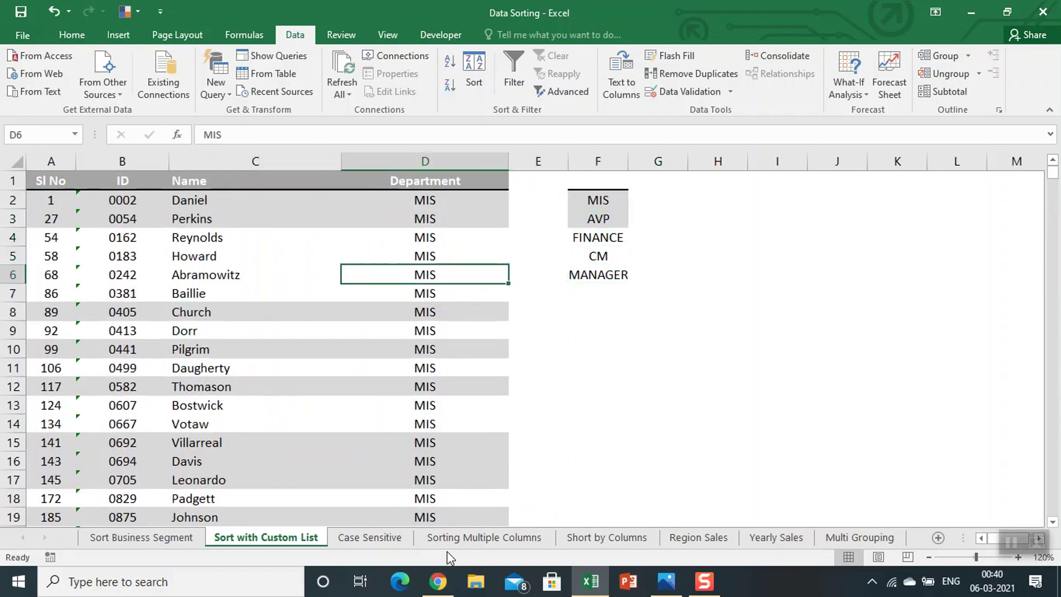
pyautogui.press('Down')
pyautogui.press('Down')
pyautogui.press('Down')
pyautogui.press('Down')
pyautogui.press('Down')
pyautogui.press('Down')
pyautogui.press('Down')
pyautogui.press('Down')
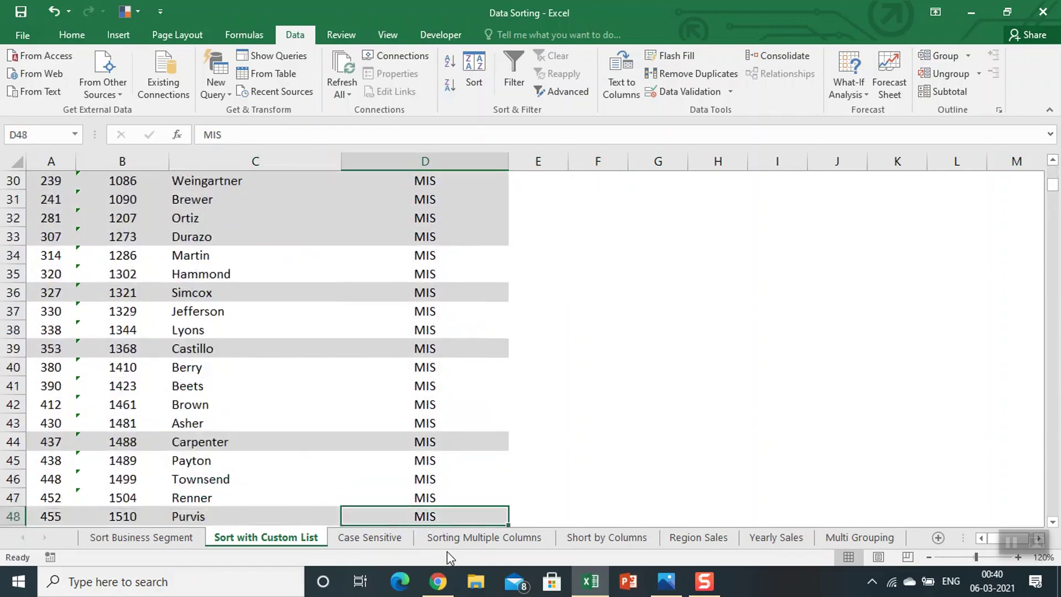
pyautogui.press('Down')
pyautogui.press('Down')
pyautogui.press('Down')
pyautogui.press('Down')
pyautogui.press('Down')
pyautogui.press('Down')
pyautogui.press('Down')
pyautogui.press('Down')
pyautogui.press('Down')
pyautogui.press('Down')
pyautogui.press('Down')
pyautogui.press('Down')
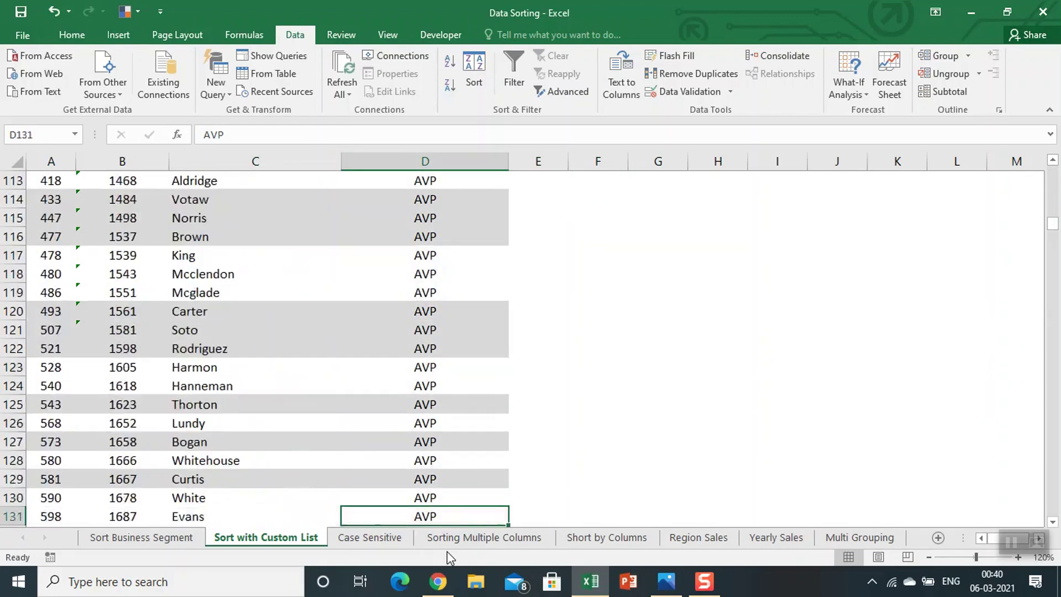
pyautogui.press('Down')
pyautogui.press('Down')
pyautogui.press('Down')
pyautogui.press('Down')
pyautogui.press('Down')
pyautogui.press('Down')
pyautogui.press('Down')
pyautogui.press('Down')
pyautogui.press('Down')
pyautogui.press('Down')
pyautogui.press('Down')
pyautogui.press('Down')
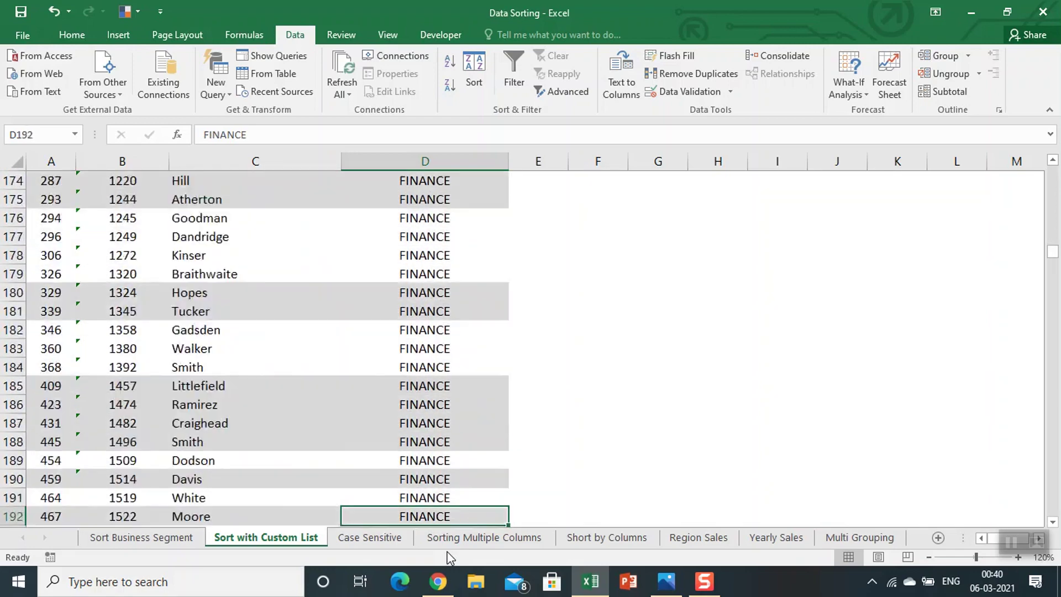
pyautogui.press('Down')
pyautogui.press('Down')
pyautogui.press('Down')
pyautogui.press('Down')
pyautogui.press('Down')
pyautogui.press('Down')
pyautogui.press('Down')
pyautogui.press('Down')
pyautogui.press('Down')
pyautogui.press('Down')
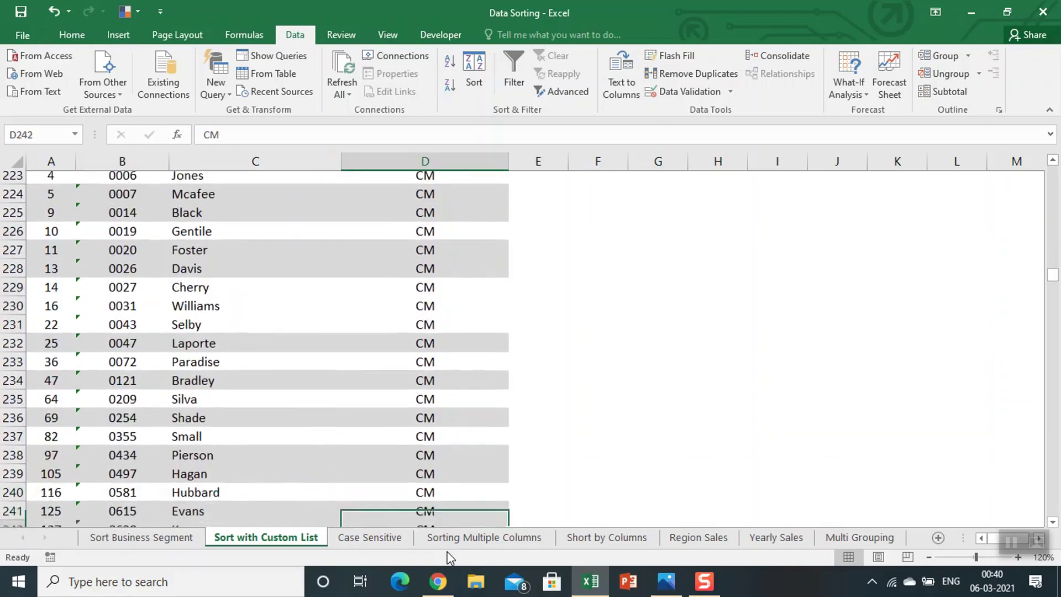
pyautogui.press('Down')
pyautogui.press('Down')
pyautogui.press('Down')
pyautogui.press('Down')
pyautogui.press('Down')
pyautogui.press('Down')
pyautogui.press('Down')
pyautogui.press('Down')
pyautogui.press('Down')
pyautogui.hotkey('ctrl', 'Up')
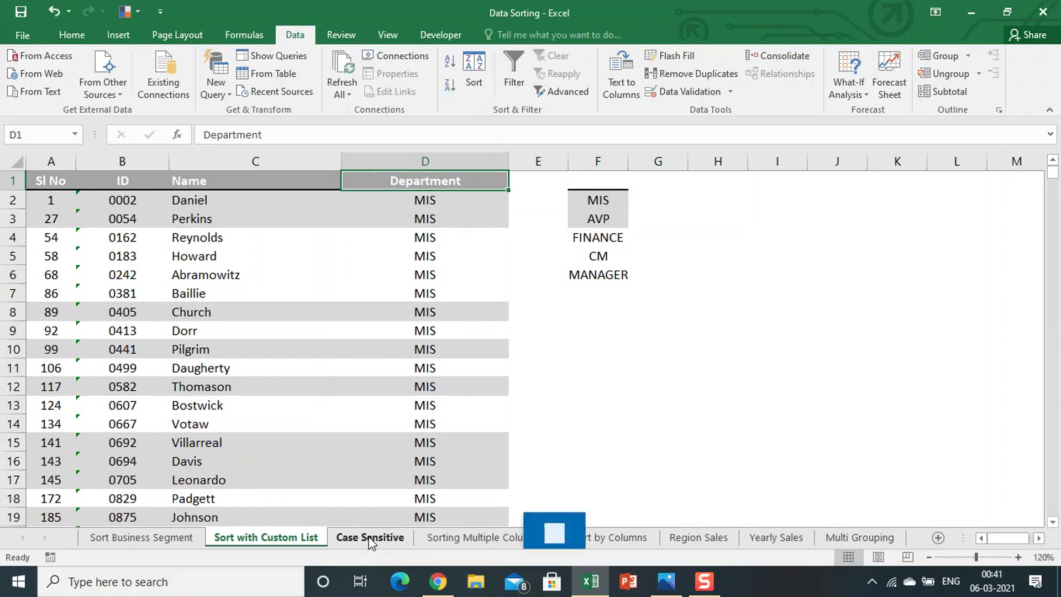
# Step: Go to the Case Sensitive sheet and select the first Business Segment value, BIKES
pyautogui.click(372, 538)
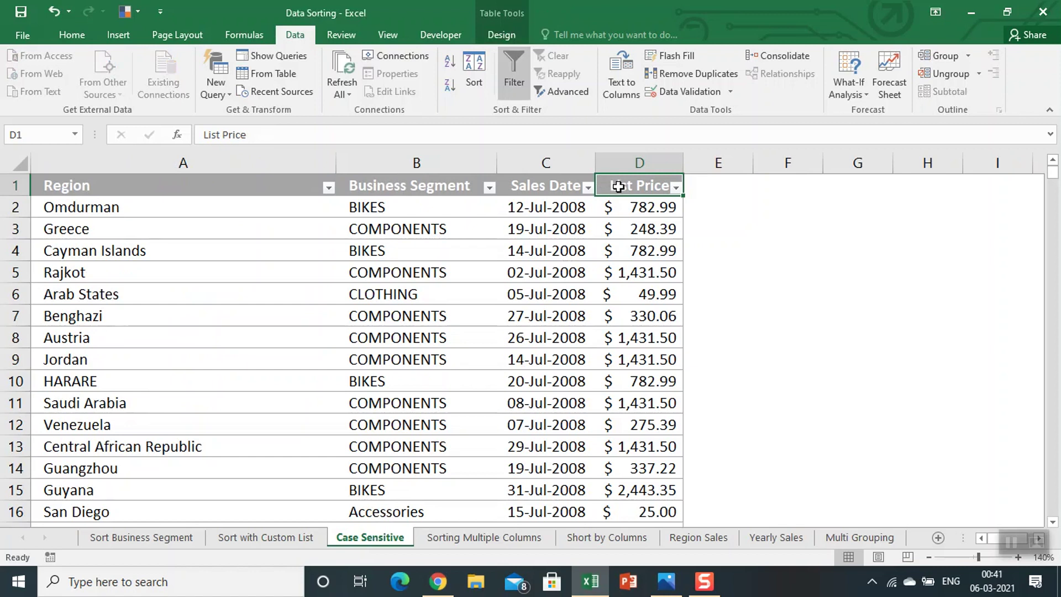
pyautogui.press('Left')
pyautogui.press('Left')
pyautogui.press('Left')
pyautogui.press('Down')
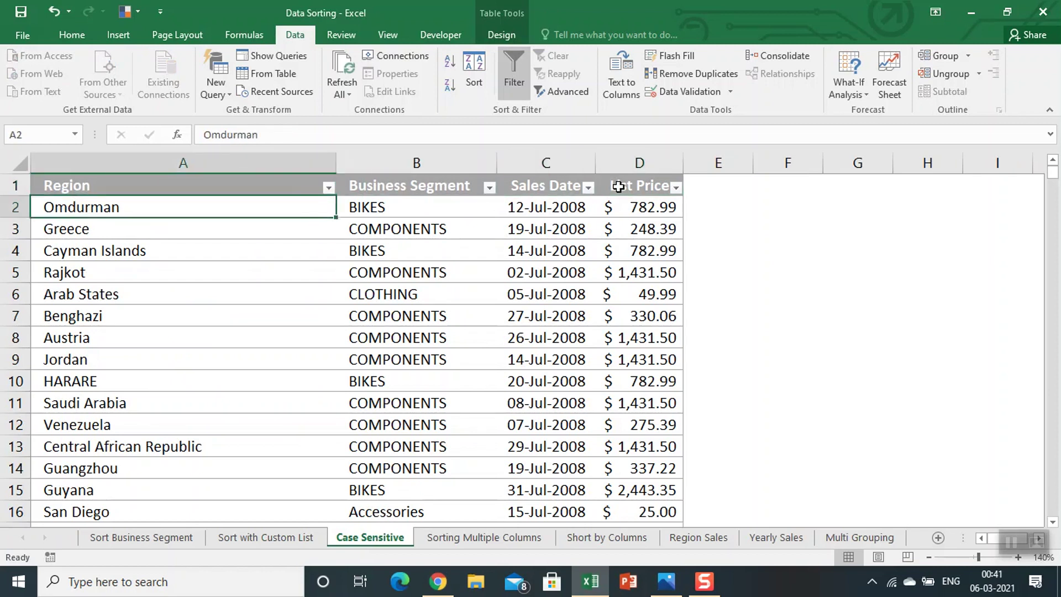
pyautogui.press('Right')
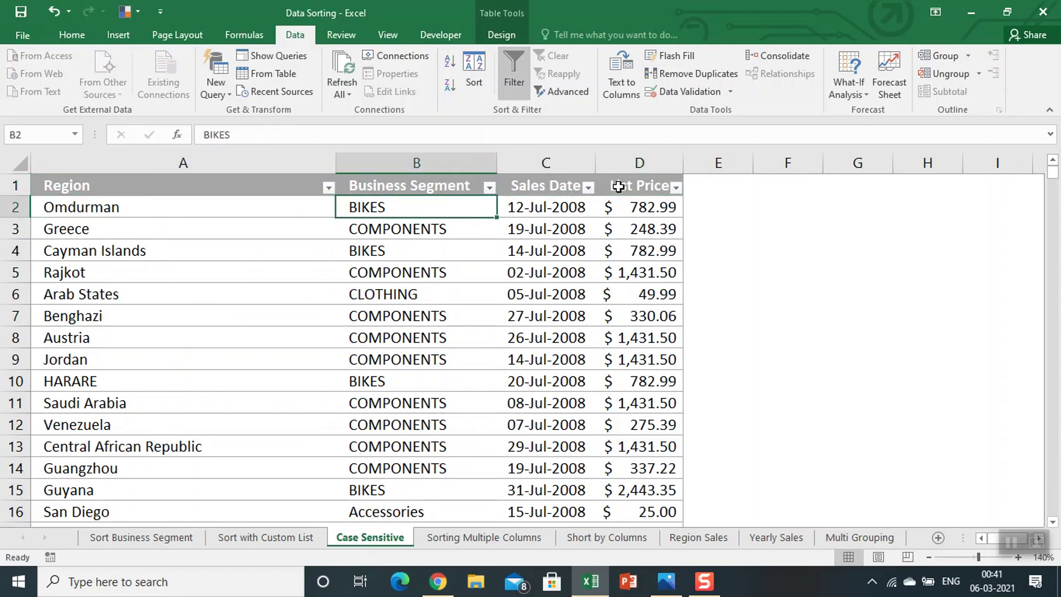
pyautogui.press('Up')
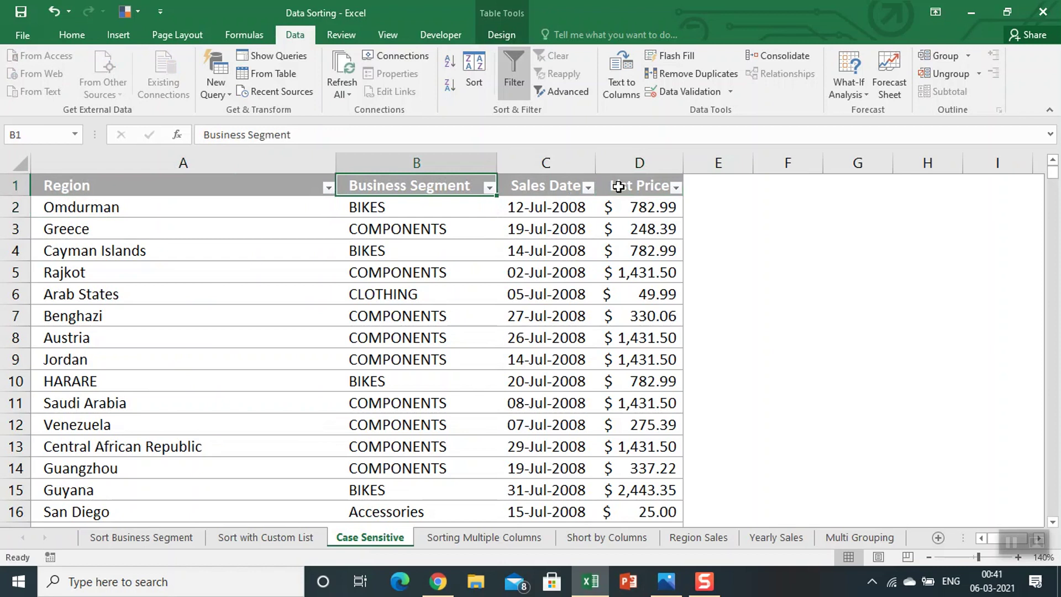
pyautogui.press('Down')
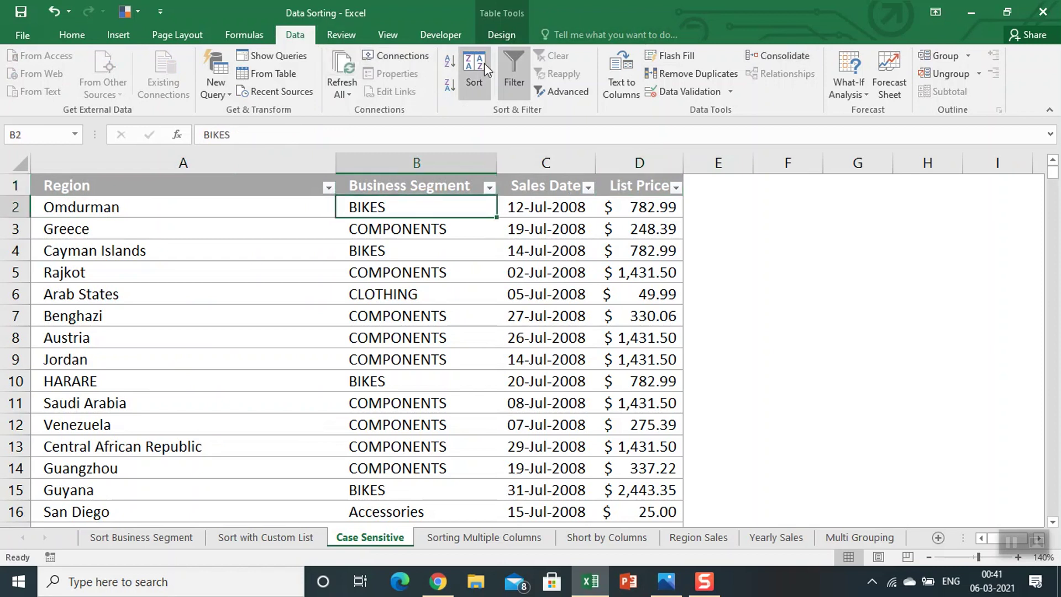
# Step: In the Sort dialog, enable the Case sensitive option and set Sort by to Business Segment
pyautogui.click(474, 83)
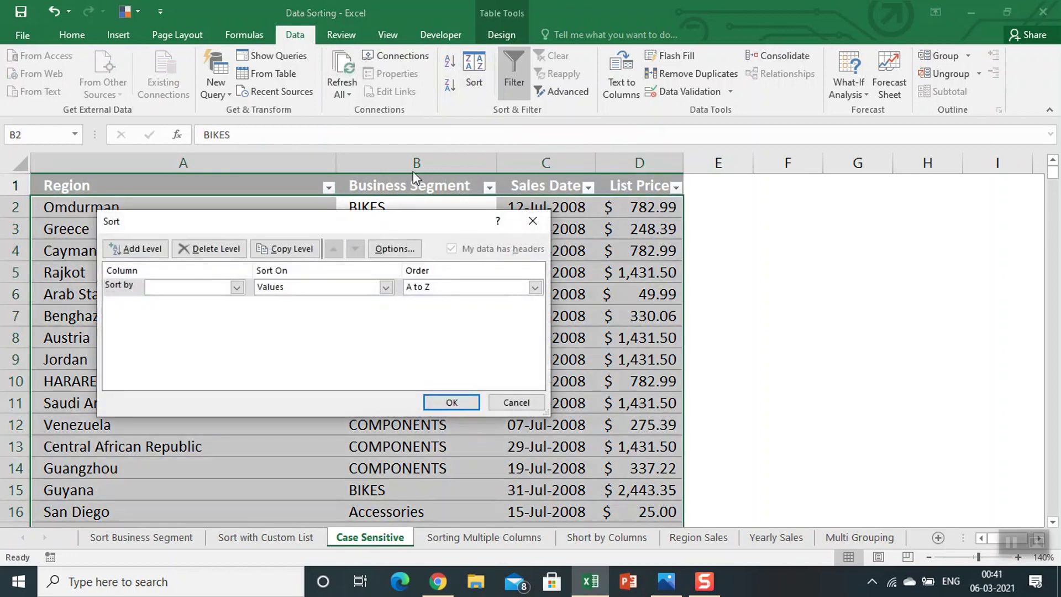
pyautogui.click(393, 250)
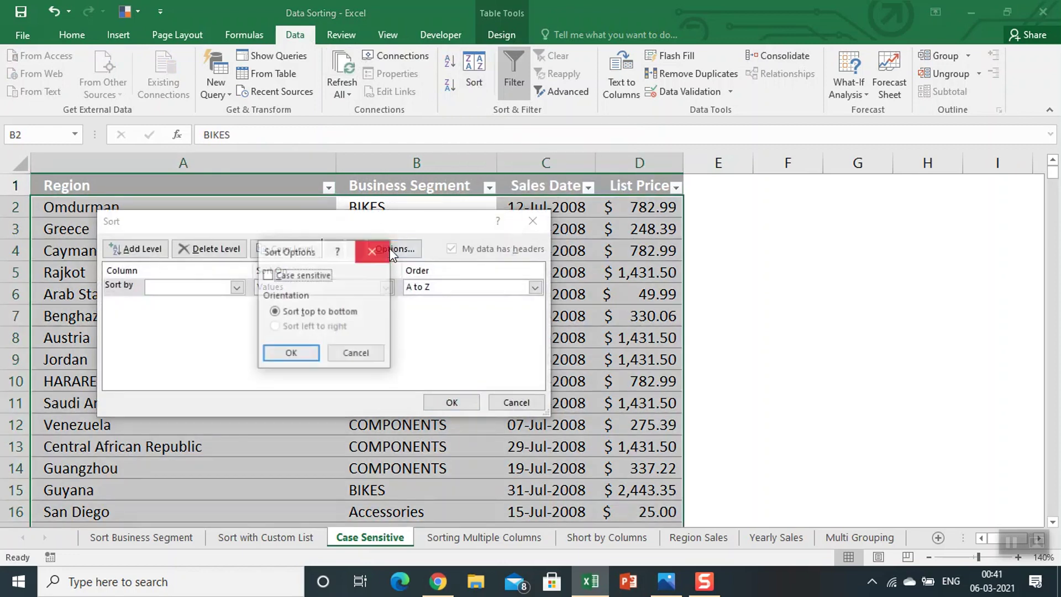
pyautogui.click(268, 277)
pyautogui.click(291, 355)
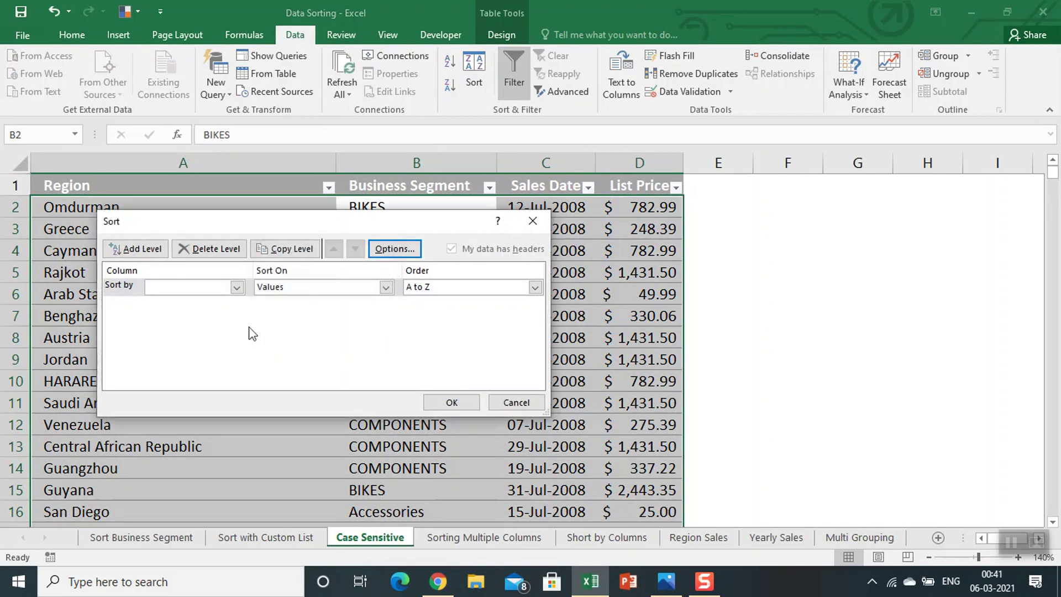
pyautogui.click(237, 288)
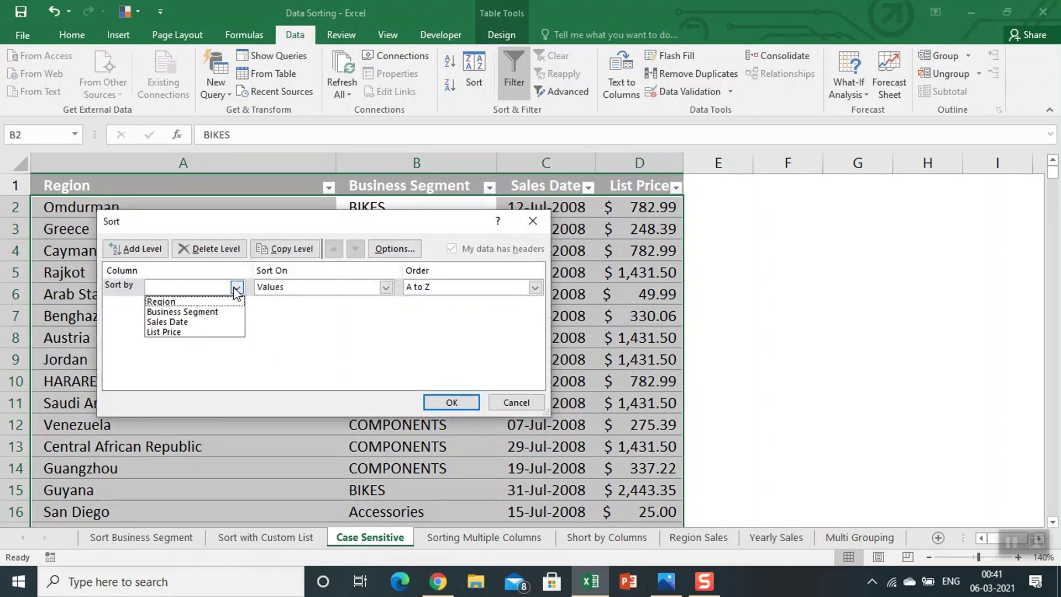
pyautogui.click(220, 313)
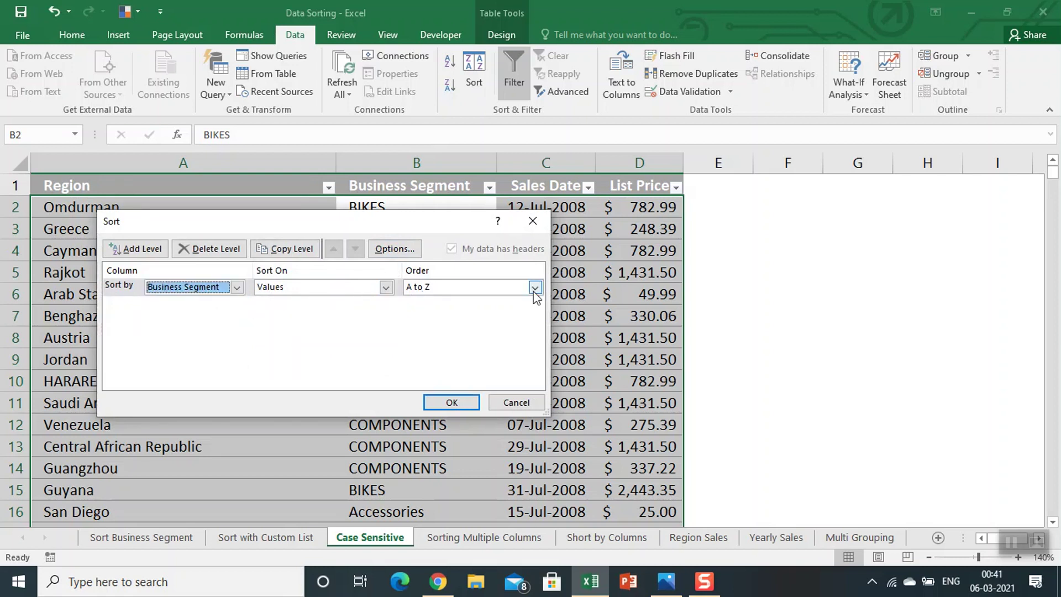
# Step: Apply the case-sensitive Business Segment sort and scroll through the Accessories rows to the Bikes rows
pyautogui.click(452, 402)
pyautogui.press('Down')
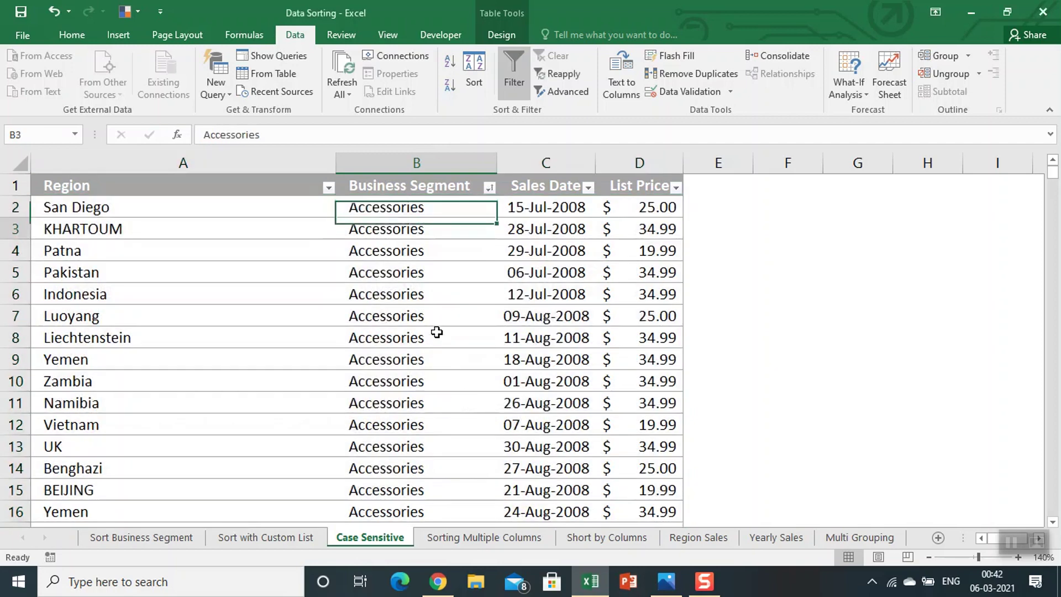
pyautogui.press('Down')
pyautogui.press('Down')
pyautogui.press('Down')
pyautogui.press('Down')
pyautogui.press('Down')
pyautogui.press('Down')
pyautogui.press('Down')
pyautogui.press('Down')
pyautogui.press('Down')
pyautogui.press('Down')
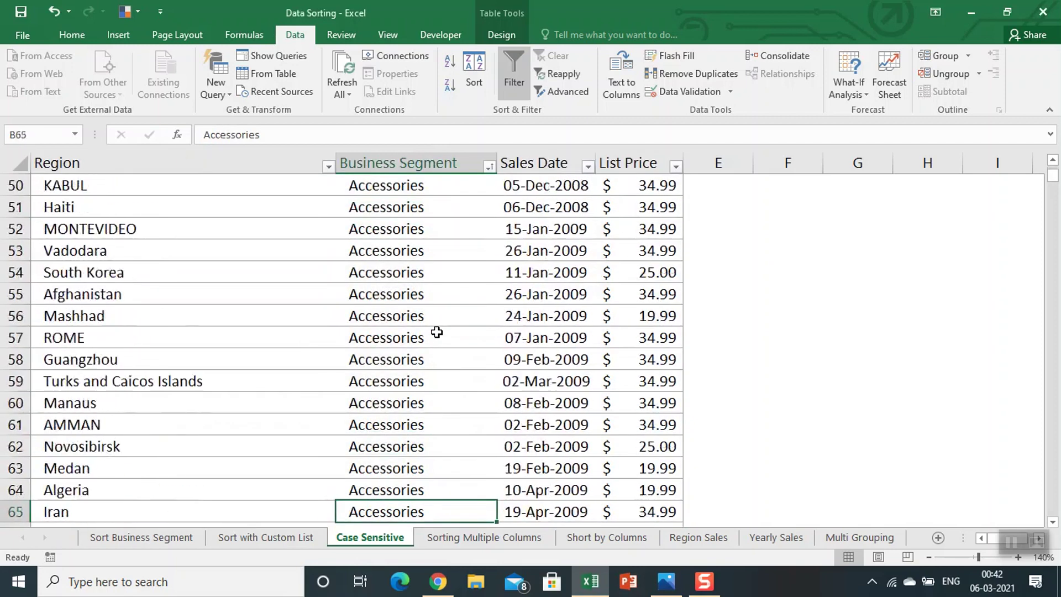
pyautogui.press('Down')
pyautogui.press('Down')
pyautogui.press('Down')
pyautogui.press('Down')
pyautogui.press('Down')
pyautogui.press('Down')
pyautogui.press('Down')
pyautogui.press('Down')
pyautogui.press('Down')
pyautogui.press('Down')
pyautogui.press('Down')
pyautogui.press('Down')
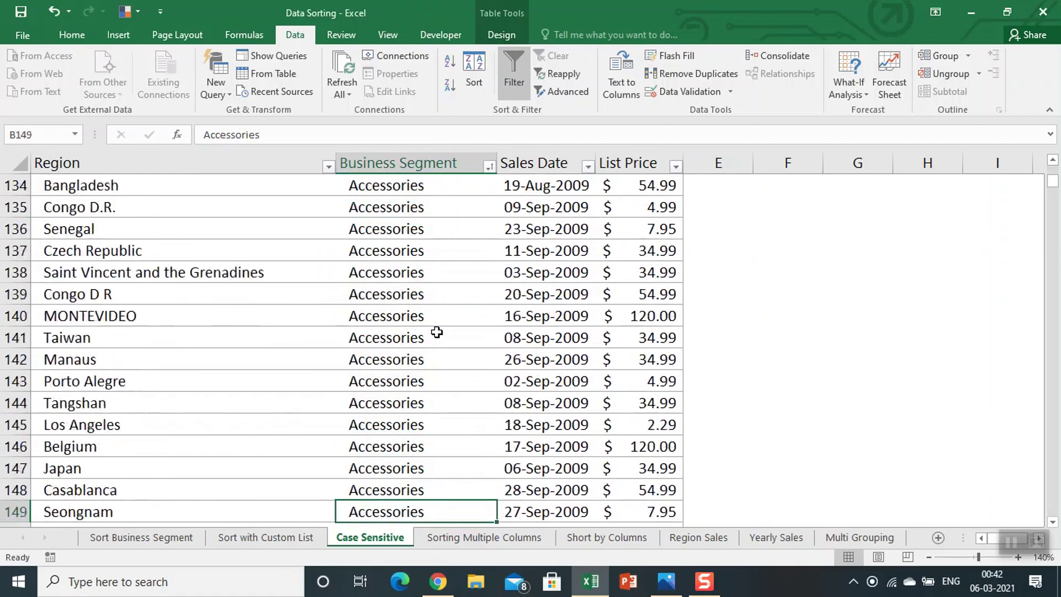
pyautogui.press('Down')
pyautogui.press('Down')
pyautogui.press('Down')
pyautogui.press('Down')
pyautogui.press('Down')
pyautogui.press('Down')
pyautogui.press('Down')
pyautogui.press('Down')
pyautogui.press('Down')
pyautogui.press('Down')
pyautogui.press('Down')
pyautogui.press('Down')
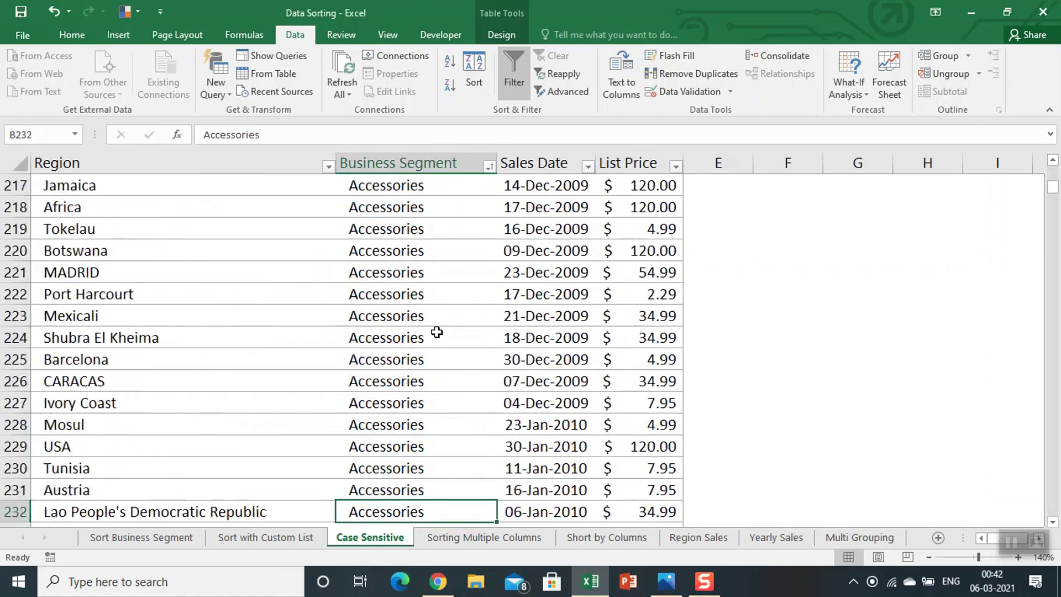
pyautogui.press('Down')
pyautogui.press('Down')
pyautogui.press('Down')
pyautogui.press('Down')
pyautogui.press('Down')
pyautogui.press('Down')
pyautogui.press('Down')
pyautogui.press('Down')
pyautogui.press('Down')
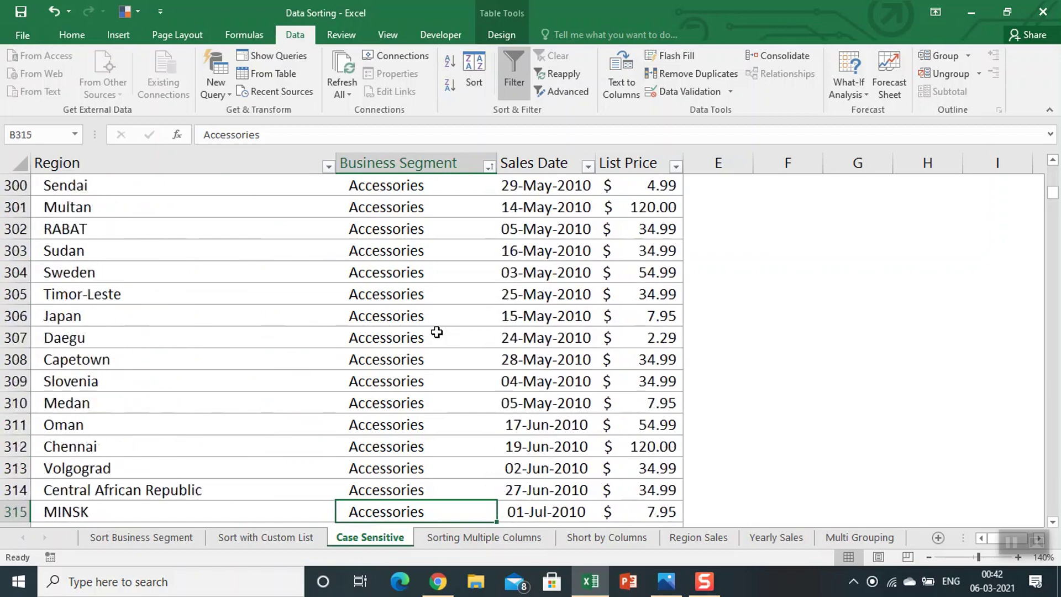
pyautogui.press('Down')
pyautogui.press('Down')
pyautogui.press('Down')
pyautogui.press('Down')
pyautogui.press('Down')
pyautogui.press('Down')
pyautogui.press('Down')
pyautogui.press('Down')
pyautogui.press('Down')
pyautogui.press('Down')
pyautogui.press('Down')
pyautogui.press('Down')
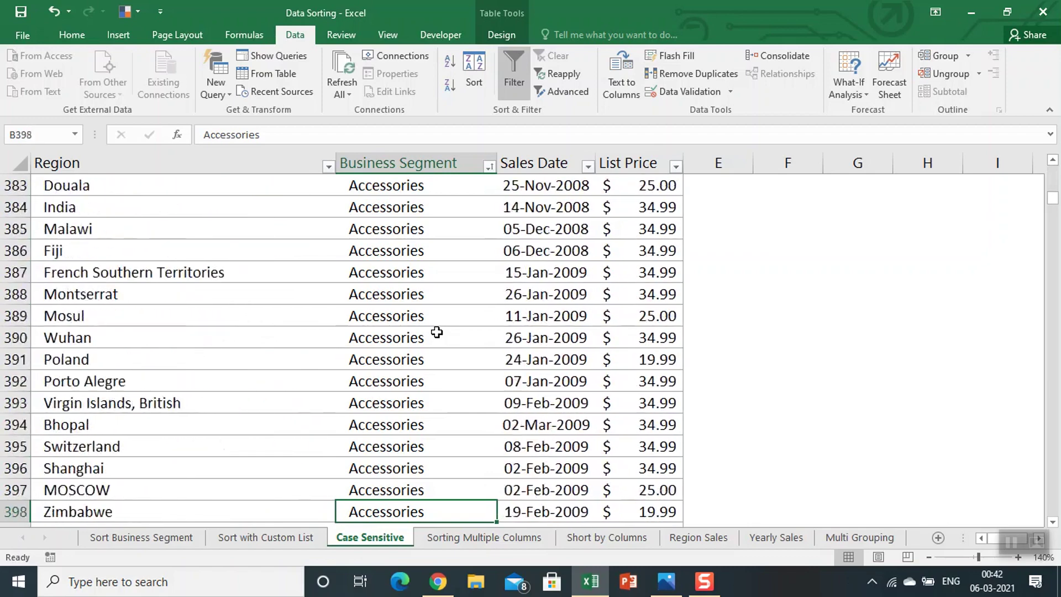
pyautogui.press('Down')
pyautogui.press('Down')
pyautogui.press('Down')
pyautogui.press('Down')
pyautogui.press('Down')
pyautogui.press('Down')
pyautogui.press('Down')
pyautogui.press('Down')
pyautogui.press('Down')
pyautogui.press('Down')
pyautogui.press('Down')
pyautogui.press('Down')
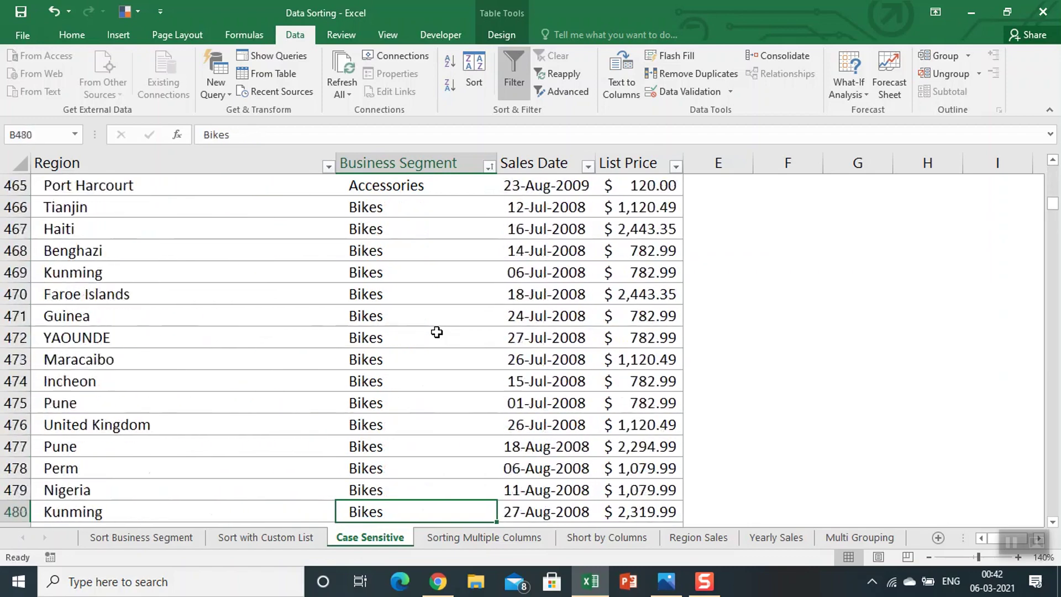
pyautogui.press('Down')
pyautogui.press('Down')
pyautogui.press('Down')
# Step: Check that lowercase Components rows precede uppercase COMPONENTS, then return to an Accessories cell at the top
pyautogui.press('Down')
pyautogui.press('Down')
pyautogui.press('Down')
pyautogui.press('Down')
pyautogui.press('Down')
pyautogui.press('Down')
pyautogui.hotkey('ctrl', 'Down')
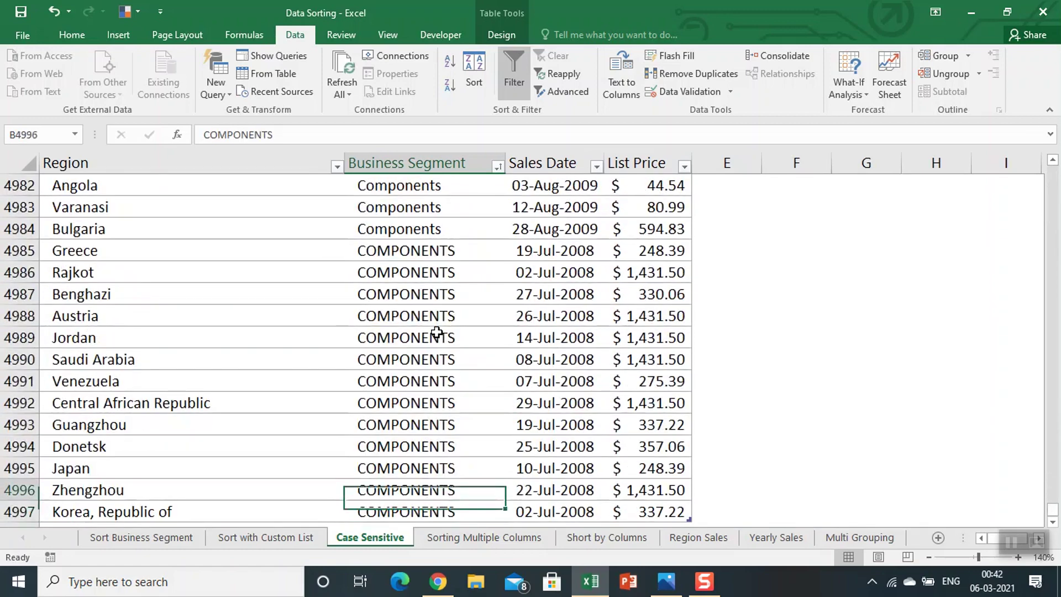
pyautogui.press('Up')
pyautogui.press('Up')
pyautogui.press('Up')
pyautogui.press('Up')
pyautogui.press('Up')
pyautogui.press('Up')
pyautogui.press('Down')
pyautogui.press('Down')
pyautogui.press('Down')
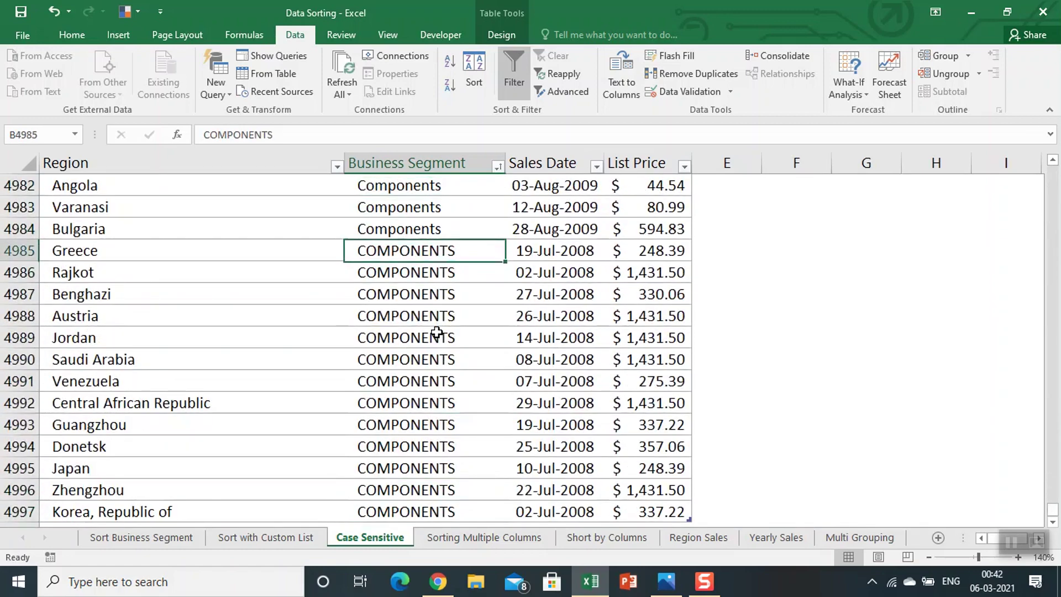
pyautogui.press('Up')
pyautogui.press('Up')
pyautogui.press('Up')
pyautogui.press('Up')
pyautogui.press('Up')
pyautogui.press('Up')
pyautogui.press('Up')
pyautogui.press('Up')
pyautogui.press('Up')
pyautogui.press('Up')
pyautogui.press('Up')
pyautogui.press('Up')
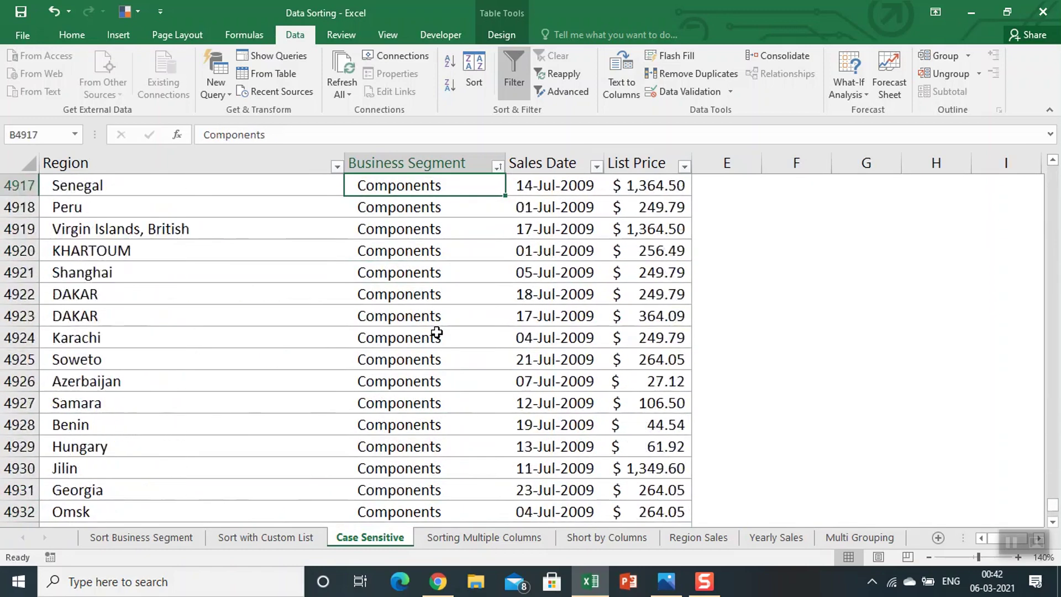
pyautogui.press('Up')
pyautogui.press('Up')
pyautogui.press('Up')
pyautogui.press('Up')
pyautogui.press('Up')
pyautogui.press('Up')
pyautogui.press('Up')
pyautogui.press('Up')
pyautogui.press('Up')
pyautogui.press('Up')
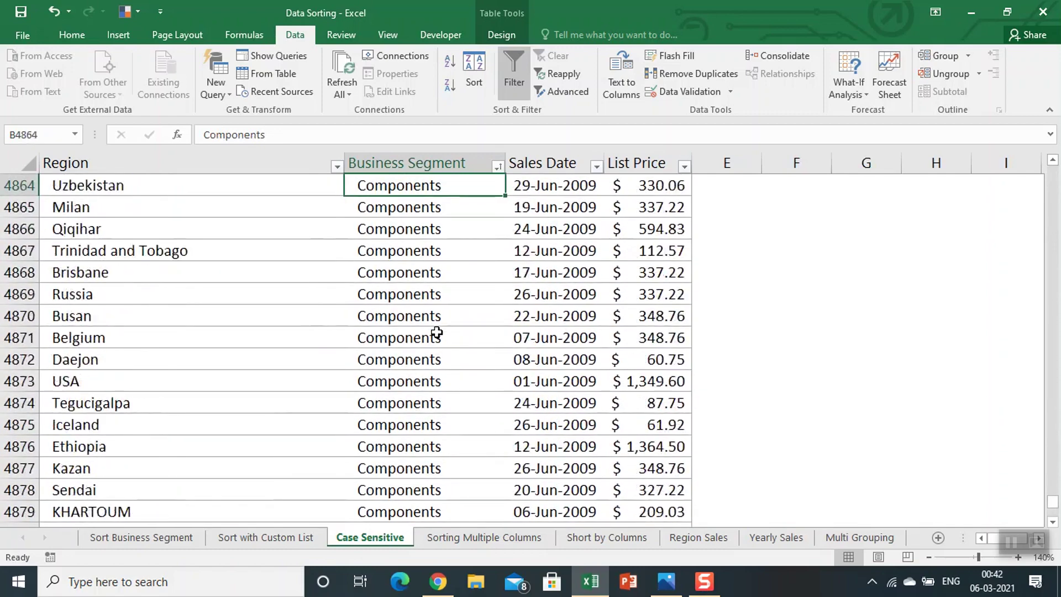
pyautogui.hotkey('ctrl', 'Up')
pyautogui.press('Down')
pyautogui.press('Up')
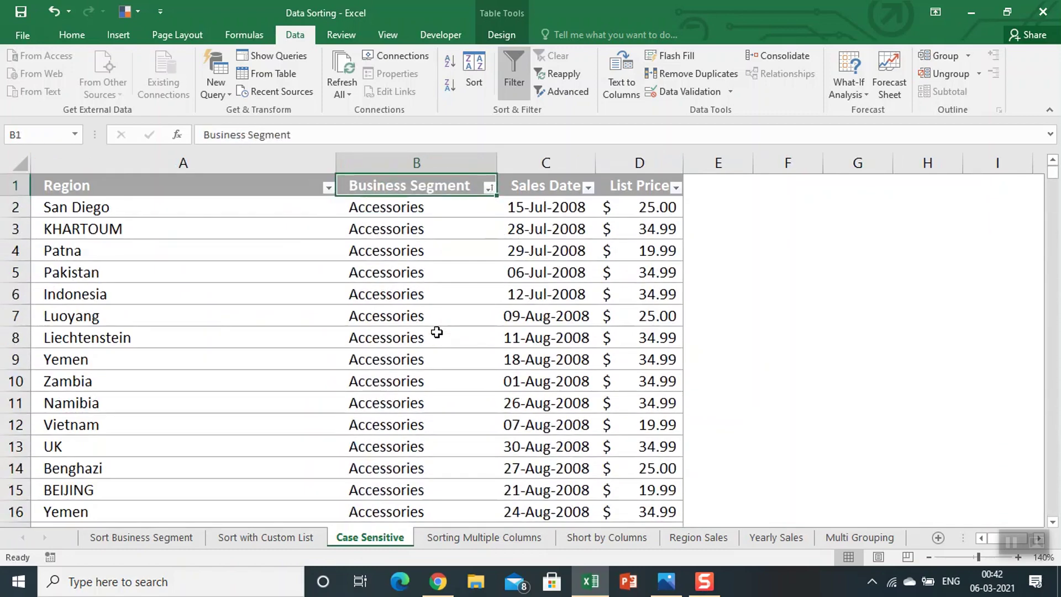
pyautogui.click(432, 244)
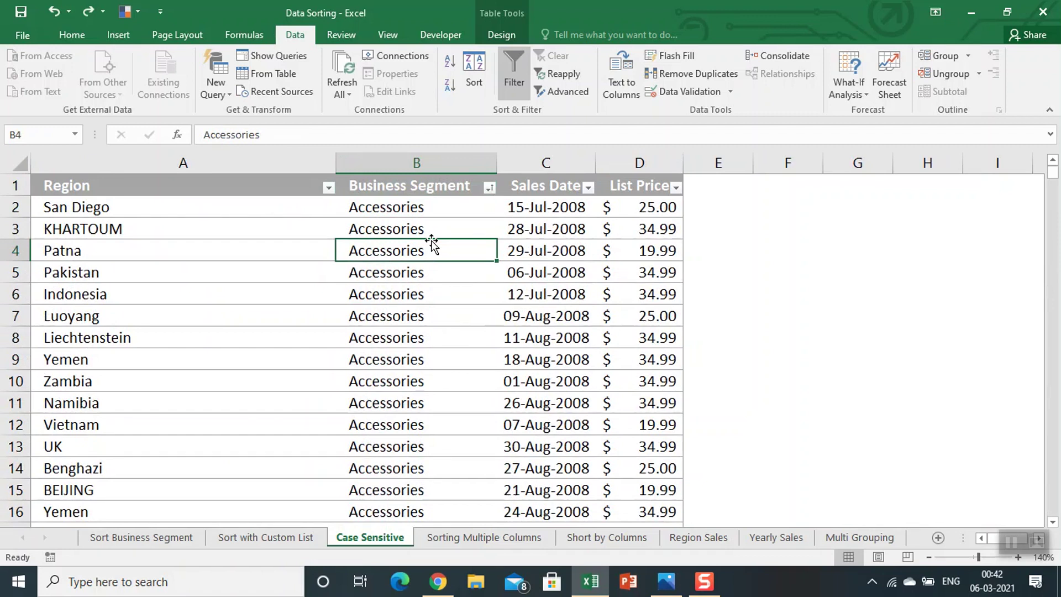
# Step: Re-sort the table on Business Segment in Z to A order
pyautogui.press('Up')
pyautogui.press('Up')
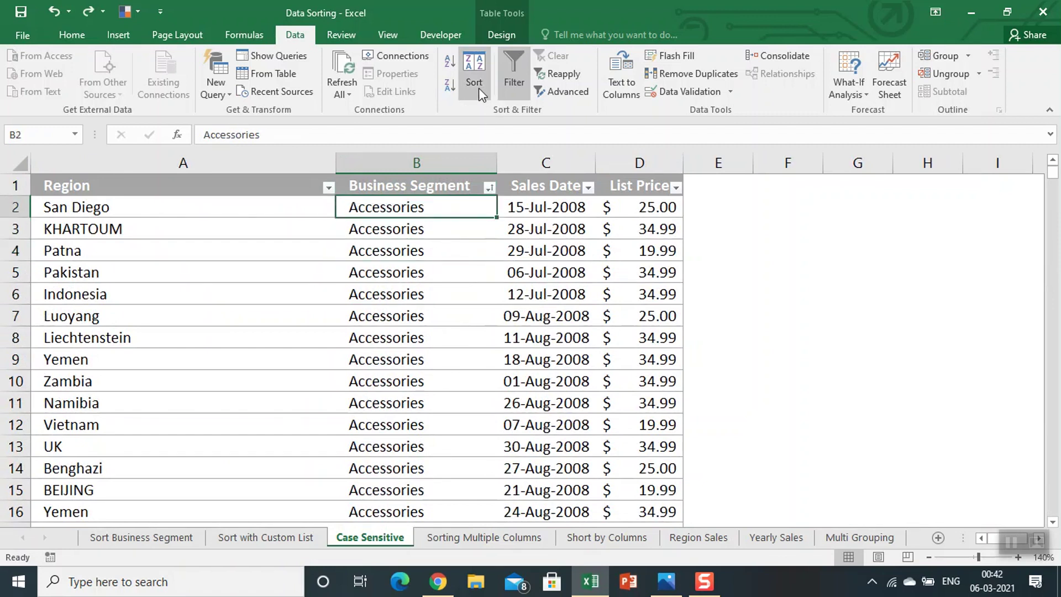
pyautogui.click(476, 85)
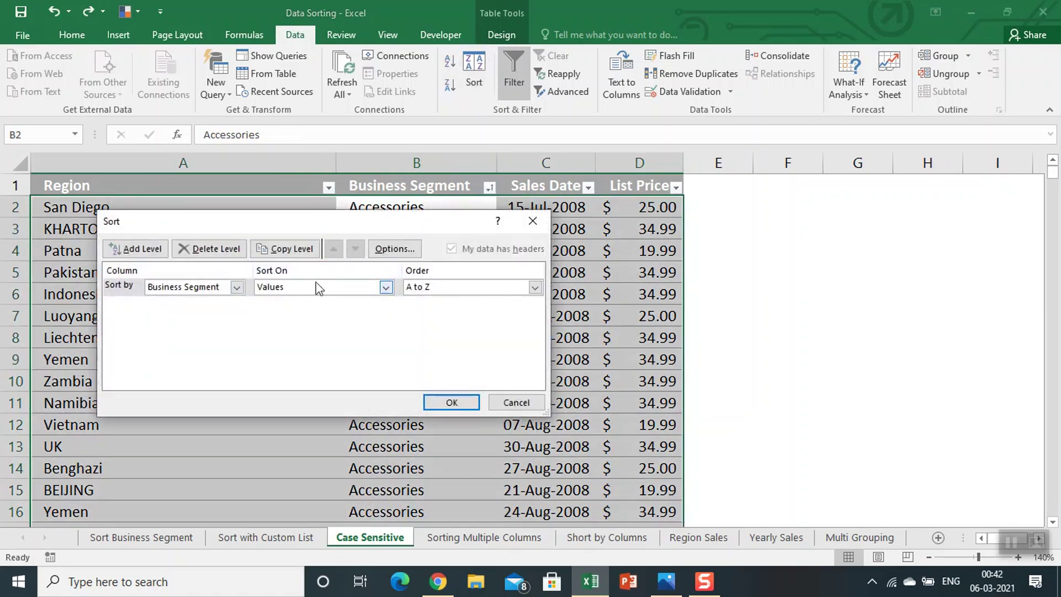
pyautogui.click(535, 286)
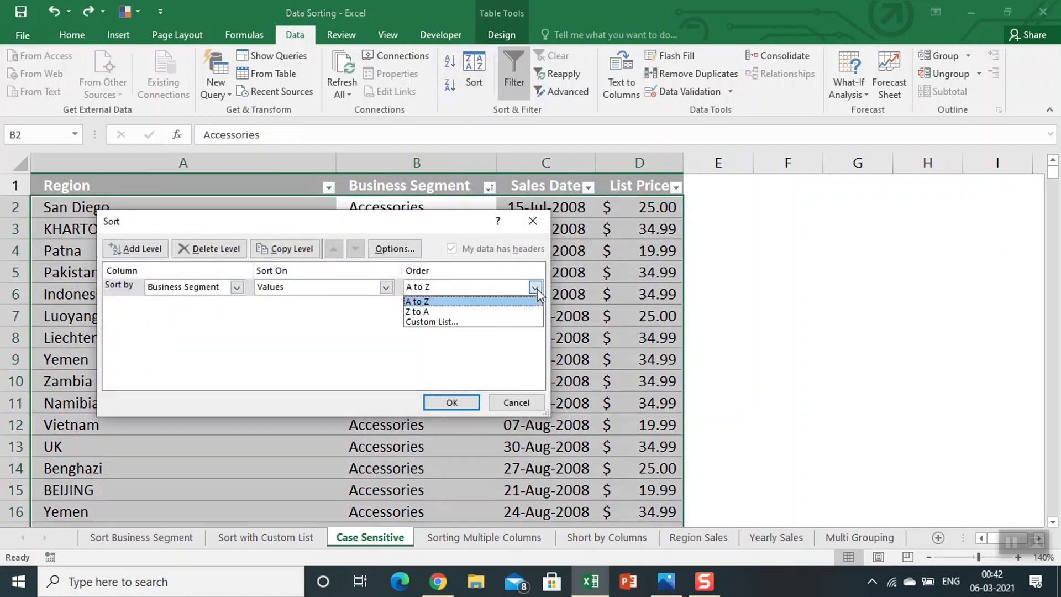
pyautogui.click(474, 310)
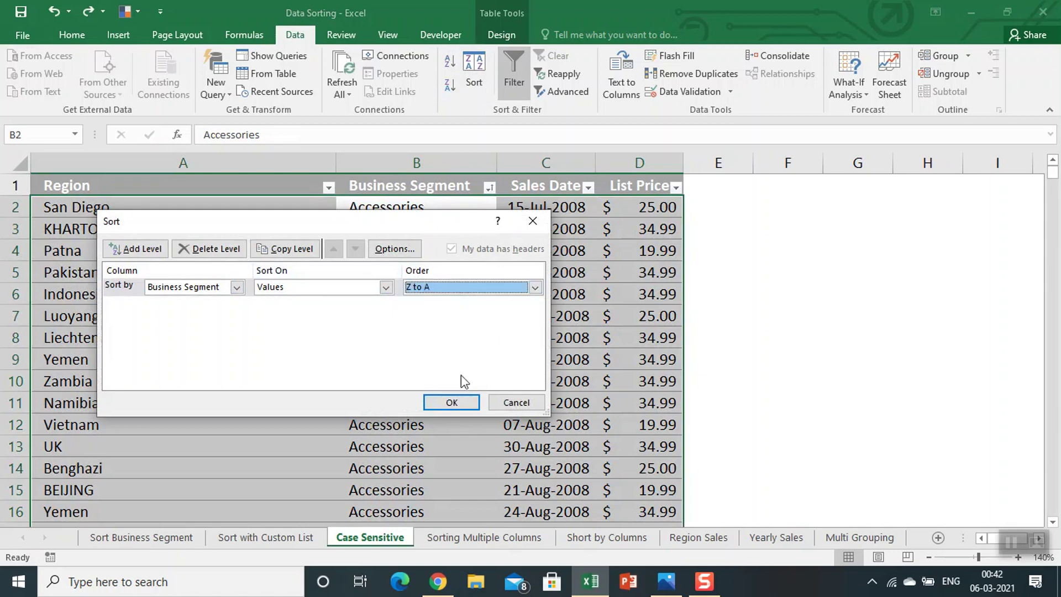
pyautogui.click(450, 405)
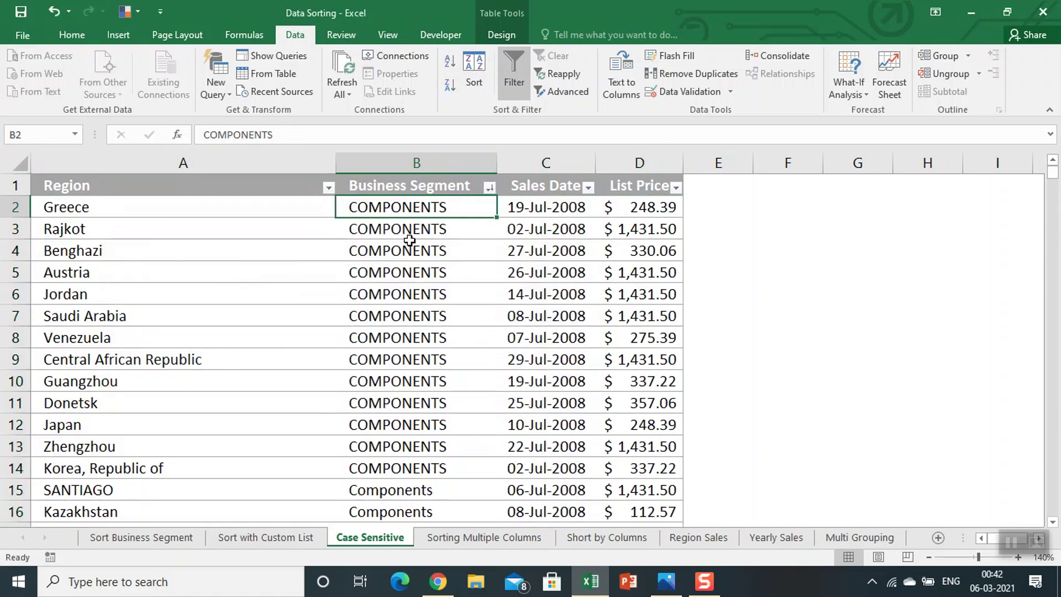
# Step: Review the leading uppercase COMPONENTS rows, then go to the Sorting Multiple Columns sheet
pyautogui.press('Down')
pyautogui.press('Down')
pyautogui.press('Down')
pyautogui.press('Down')
pyautogui.press('Down')
pyautogui.press('Down')
pyautogui.press('Down')
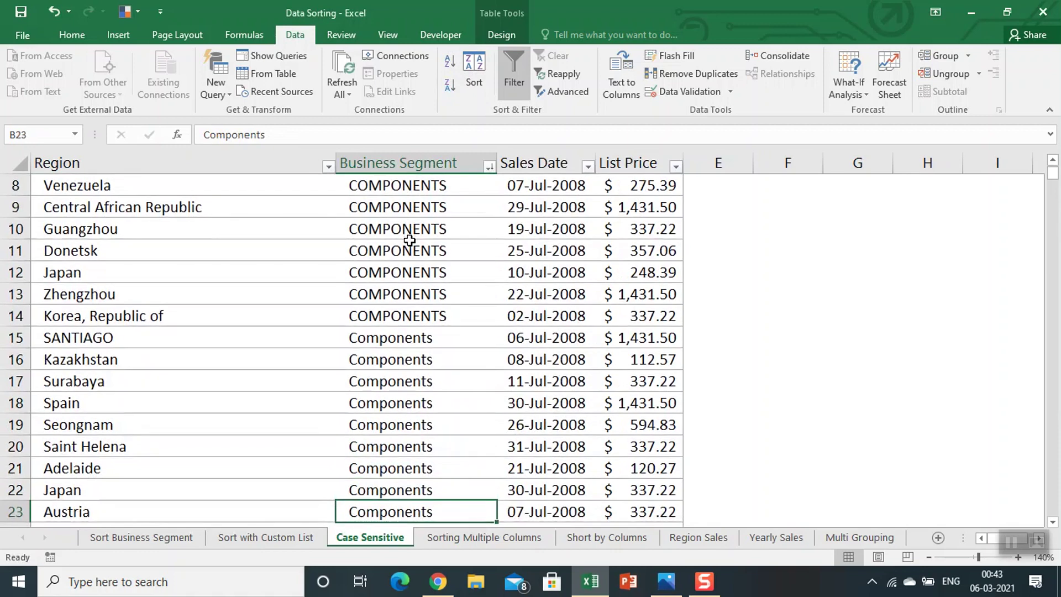
pyautogui.press('Up')
pyautogui.press('Up')
pyautogui.press('Up')
pyautogui.press('Up')
pyautogui.press('Up')
pyautogui.press('Up')
pyautogui.press('Up')
pyautogui.press('Down')
pyautogui.press('Down')
pyautogui.press('Down')
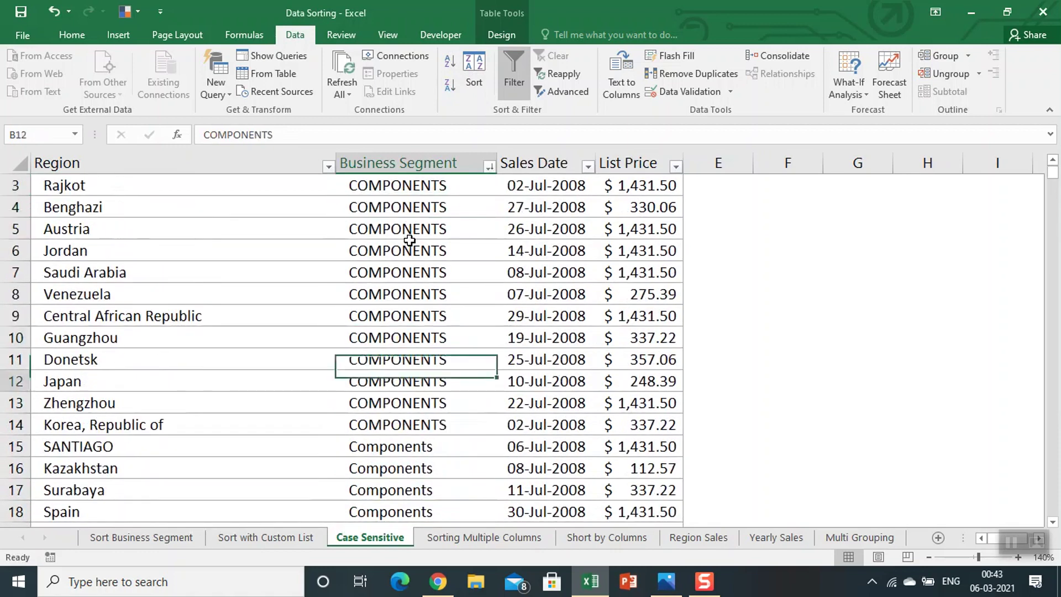
pyautogui.press('Down')
pyautogui.press('Down')
pyautogui.press('Down')
pyautogui.press('Down')
pyautogui.press('Down')
pyautogui.press('Down')
pyautogui.press('Down')
pyautogui.press('Down')
pyautogui.press('Down')
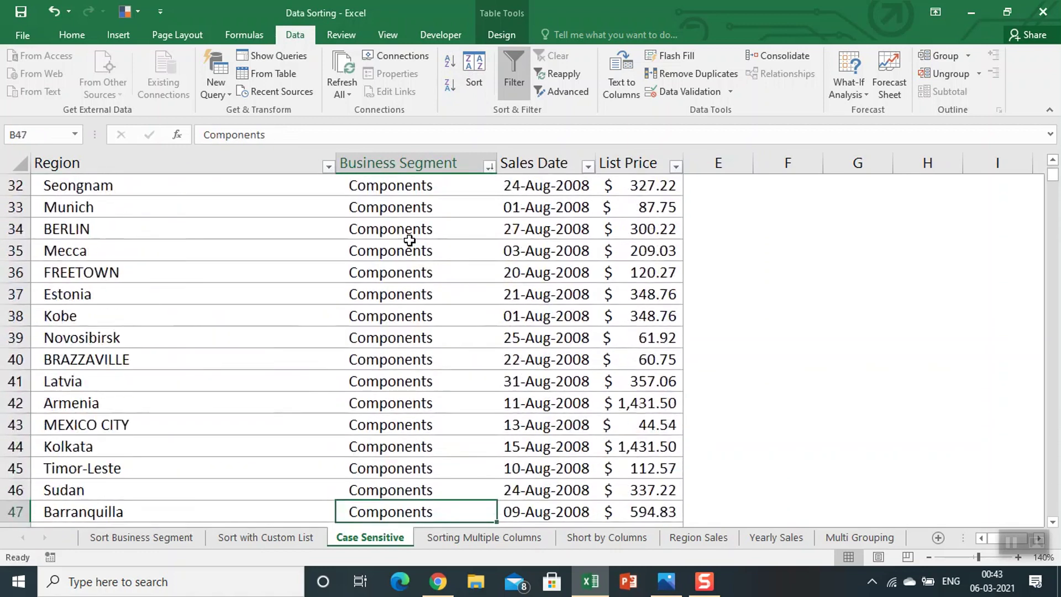
pyautogui.press('Down')
pyautogui.press('Down')
pyautogui.press('Down')
pyautogui.press('Down')
pyautogui.press('Down')
pyautogui.press('Down')
pyautogui.press('Down')
pyautogui.press('Down')
pyautogui.press('Down')
pyautogui.press('Down')
pyautogui.press('Down')
pyautogui.press('Down')
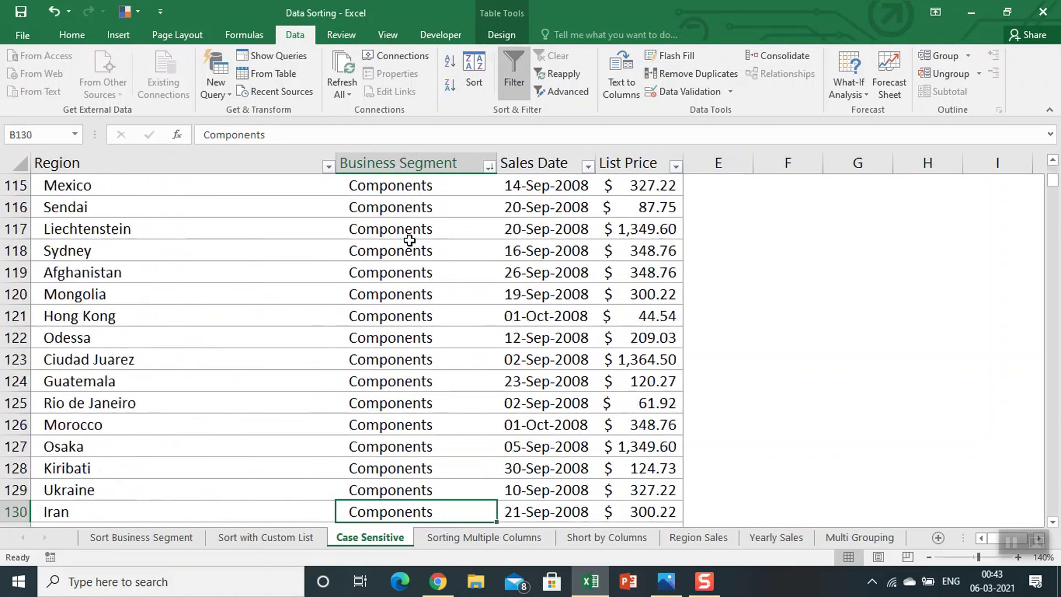
pyautogui.press('Down')
pyautogui.press('Down')
pyautogui.press('Down')
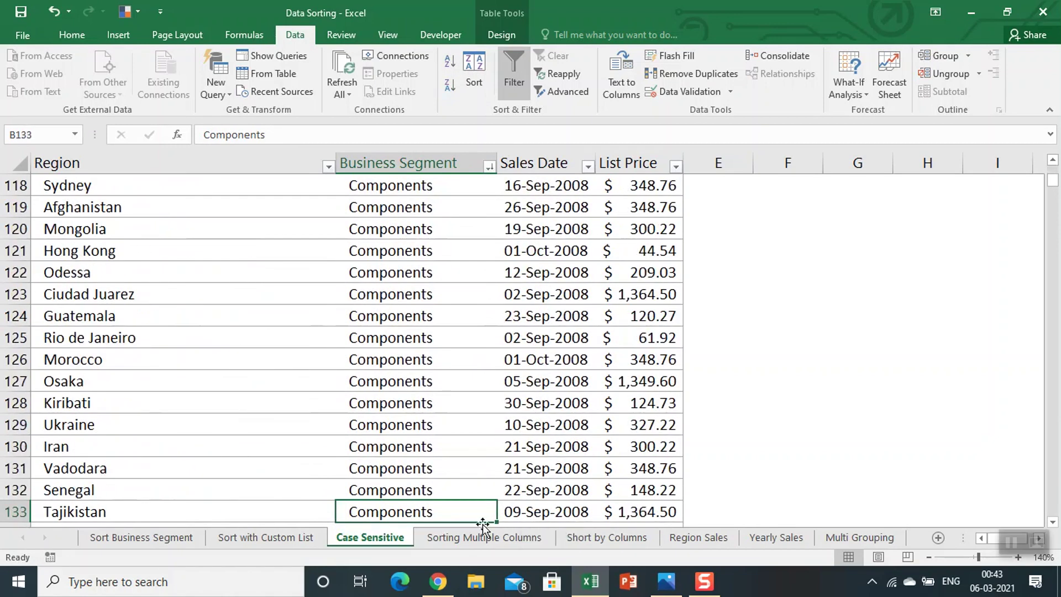
pyautogui.click(470, 539)
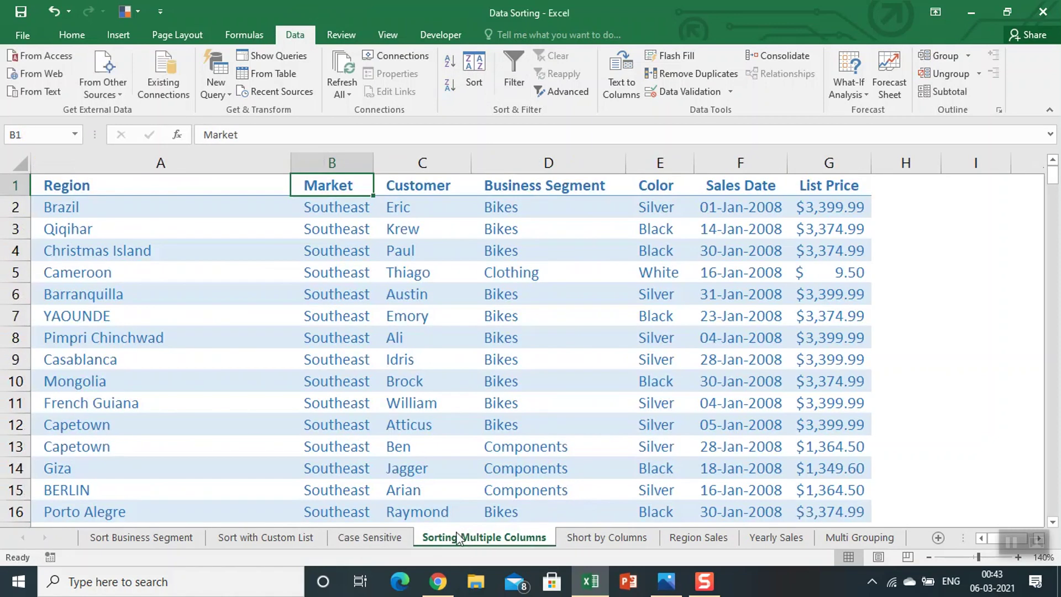
# Step: Sort the Sorting Multiple Columns table by Region on cell values, A to Z
pyautogui.press('Left')
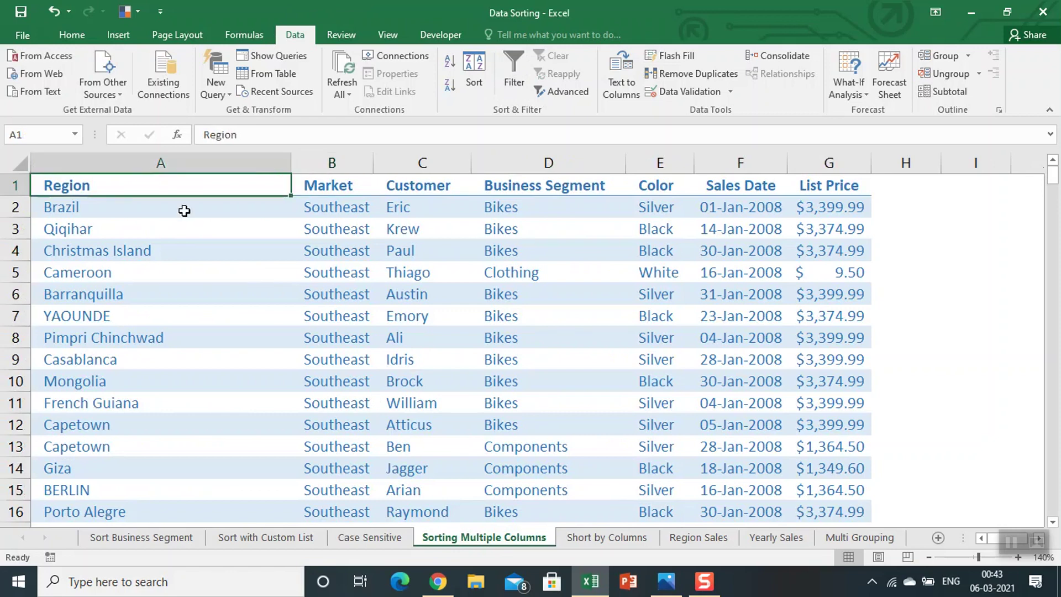
pyautogui.press('Right')
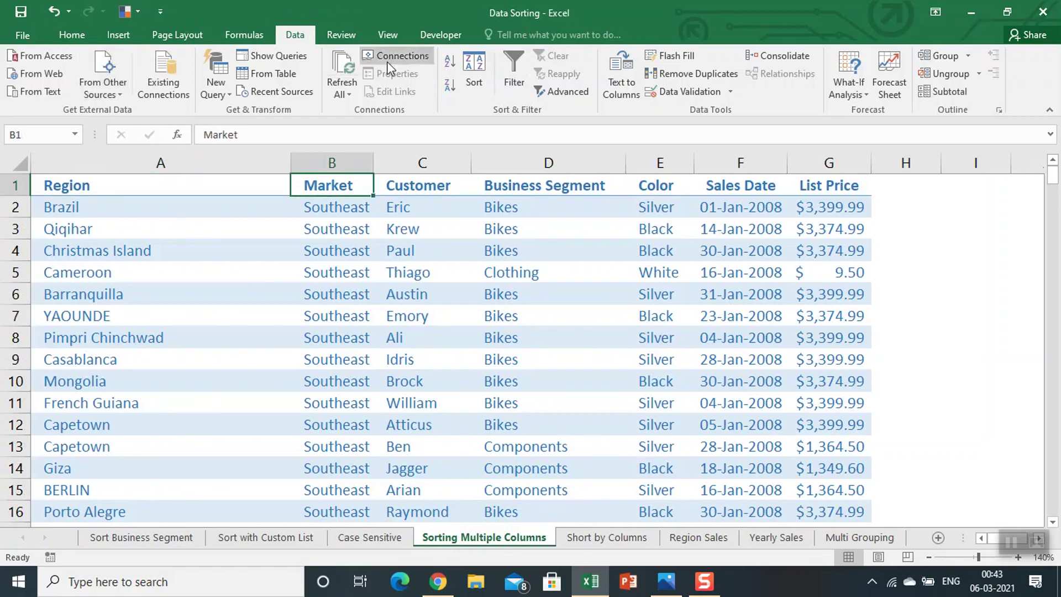
pyautogui.click(479, 80)
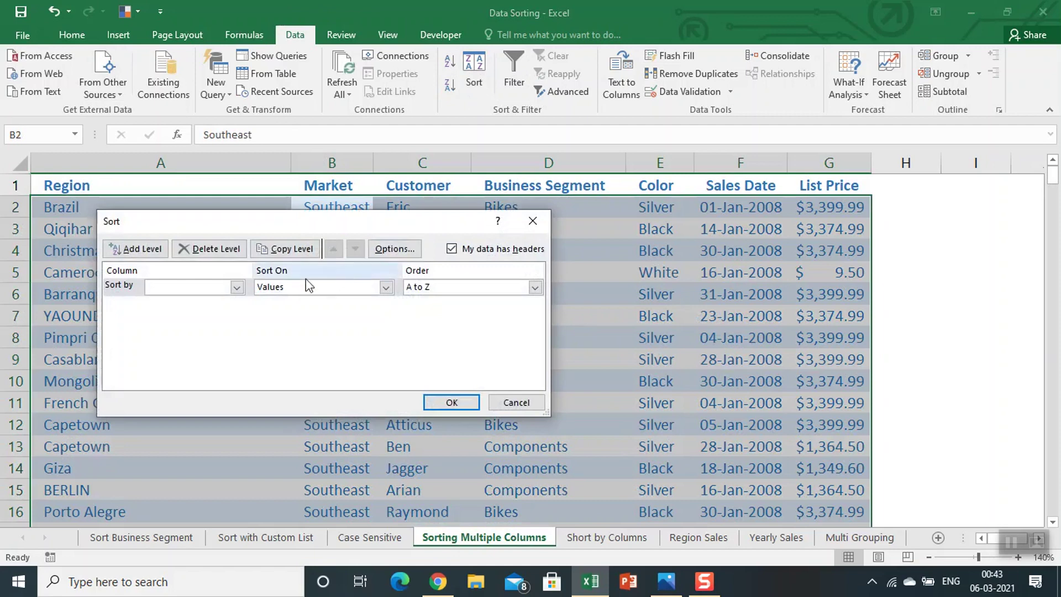
pyautogui.click(236, 288)
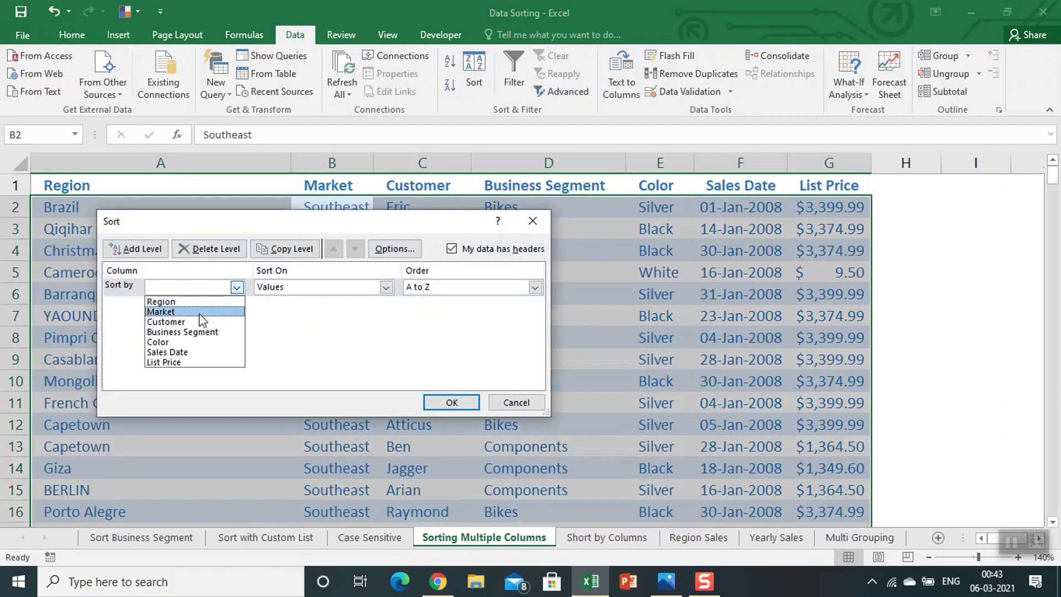
pyautogui.click(196, 303)
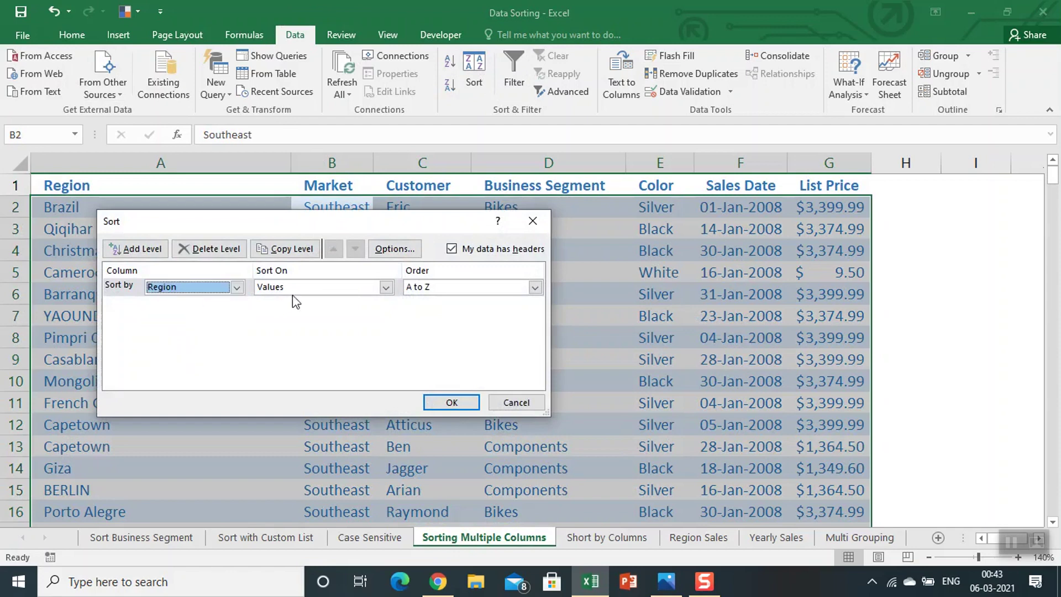
pyautogui.click(386, 288)
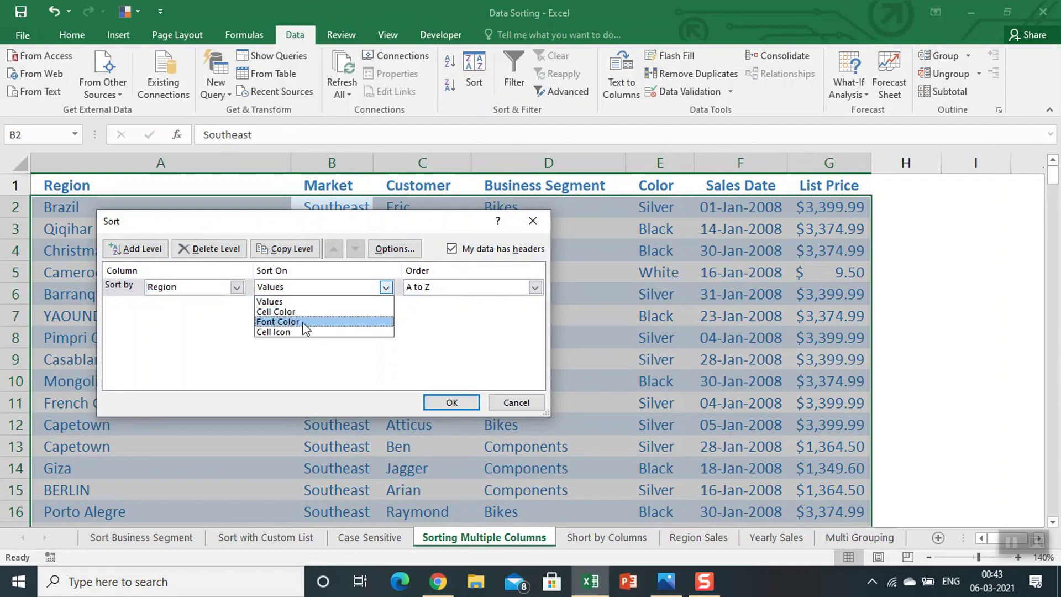
pyautogui.click(386, 288)
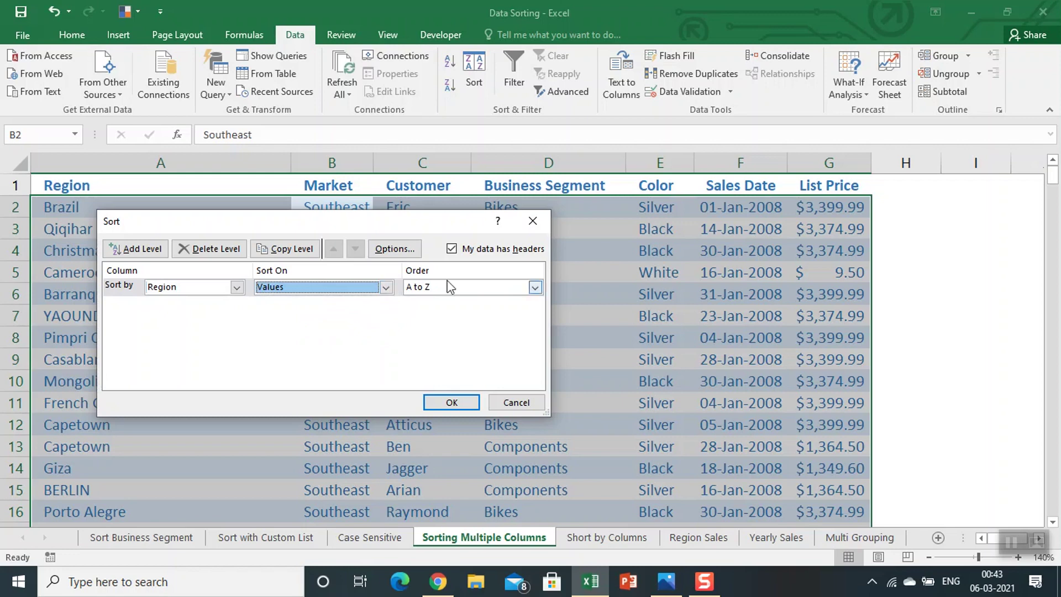
pyautogui.click(452, 402)
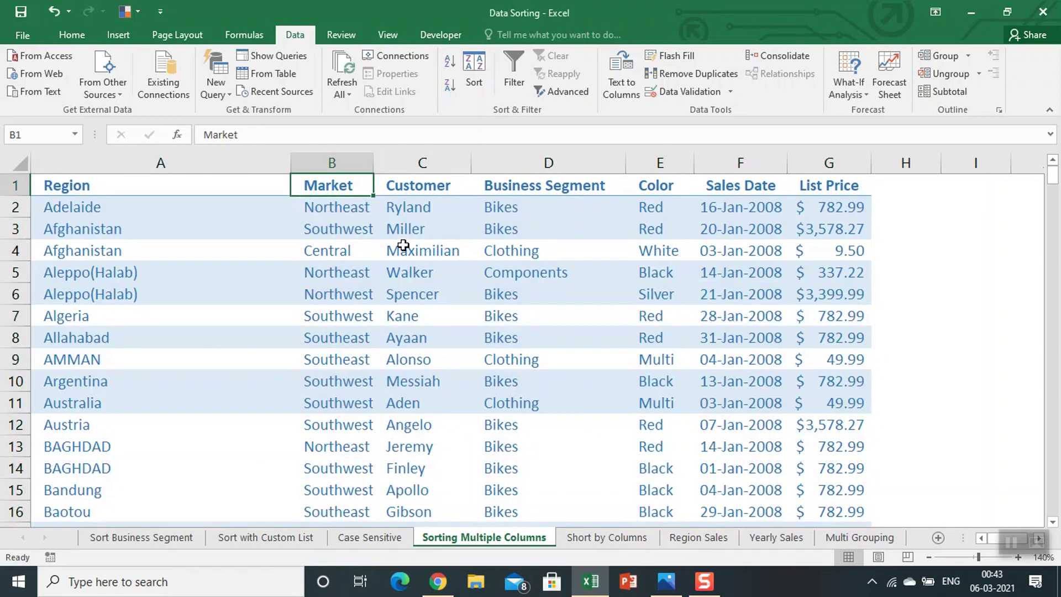
# Step: Add a second sort level: Business Segment, Z to A
pyautogui.click(466, 72)
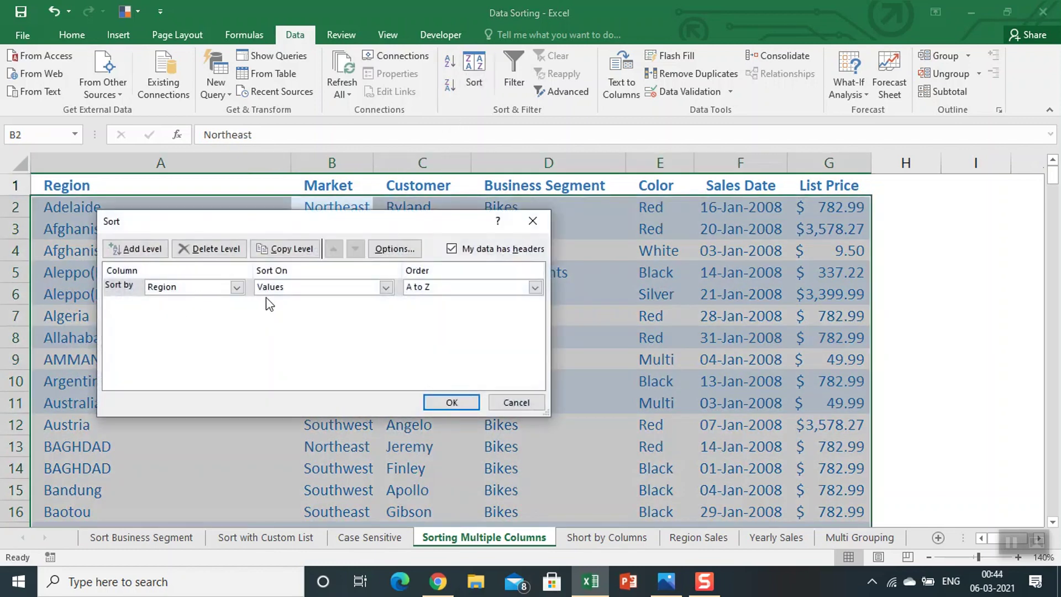
pyautogui.click(142, 249)
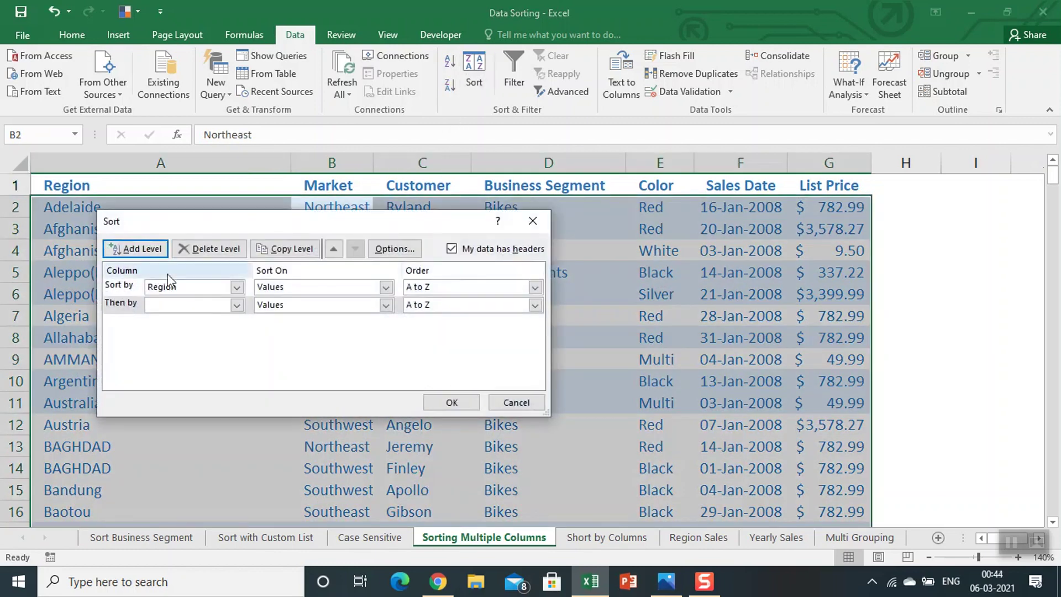
pyautogui.click(237, 305)
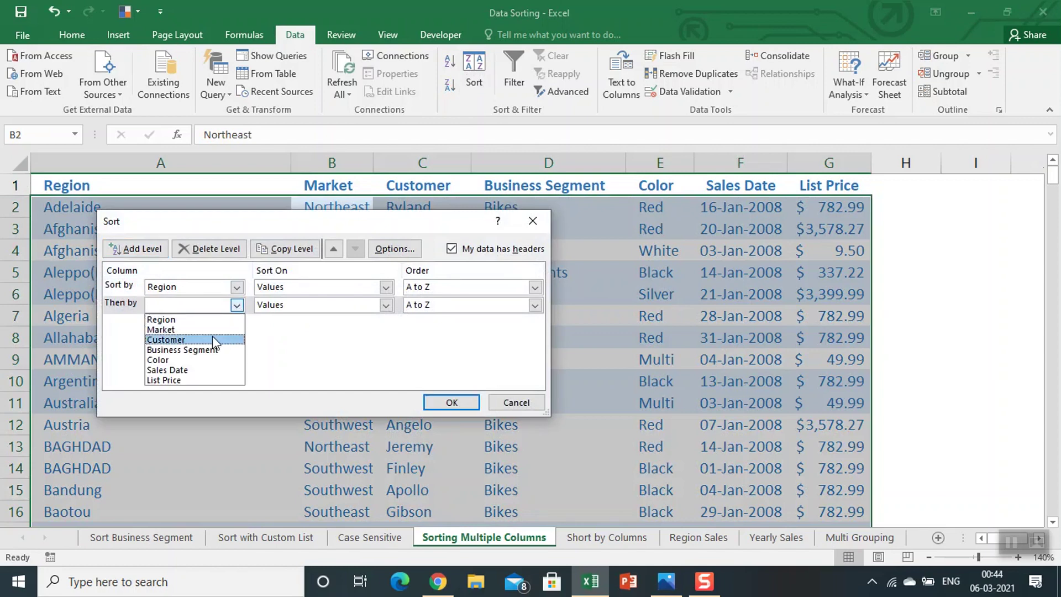
pyautogui.click(185, 350)
pyautogui.click(534, 305)
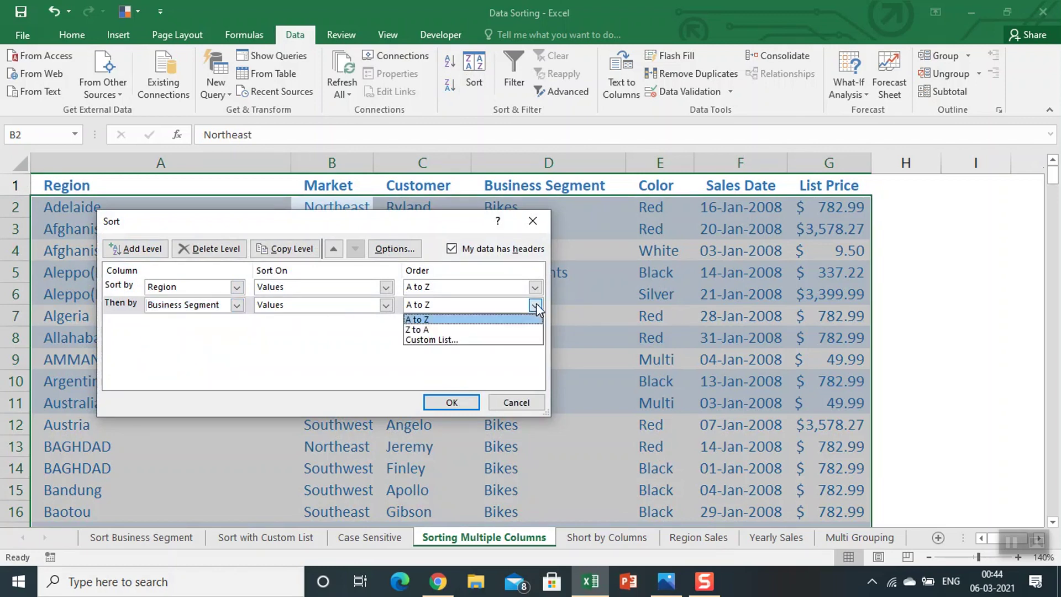
pyautogui.click(453, 328)
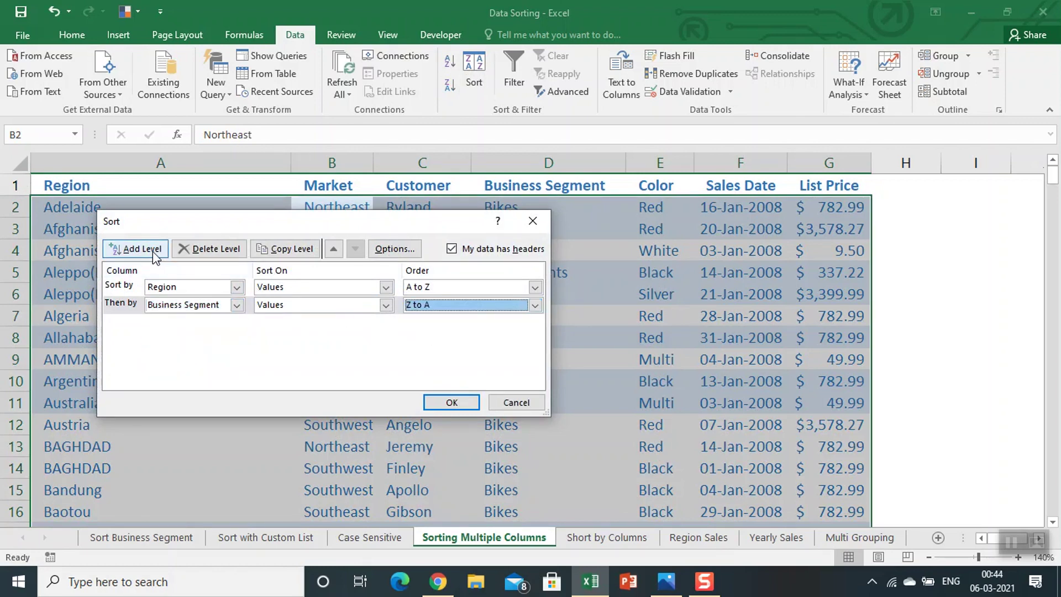
# Step: Add a third sort level: Sales Date, newest to oldest
pyautogui.click(138, 249)
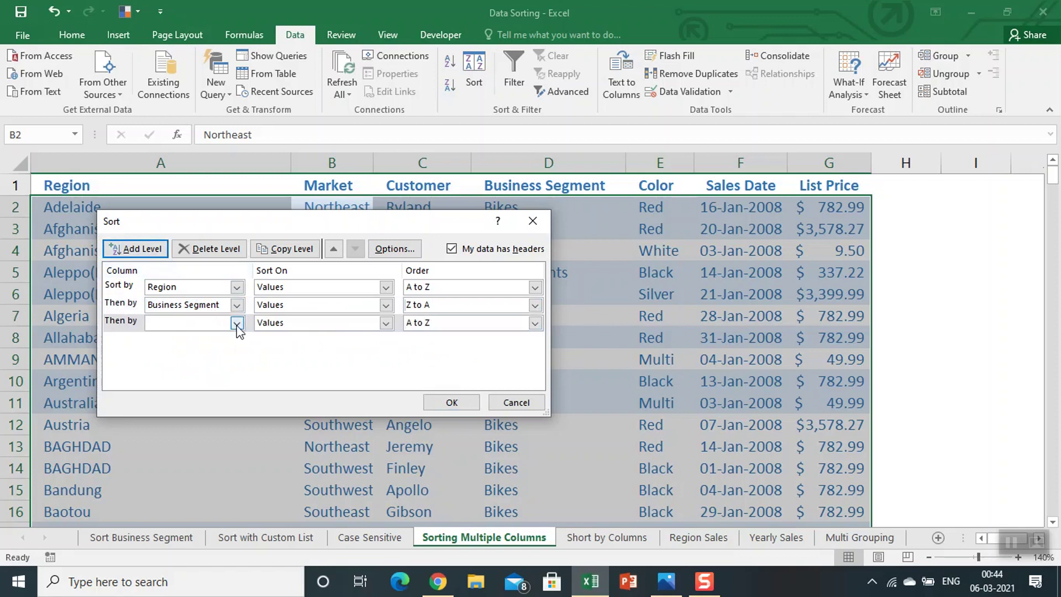
pyautogui.click(236, 324)
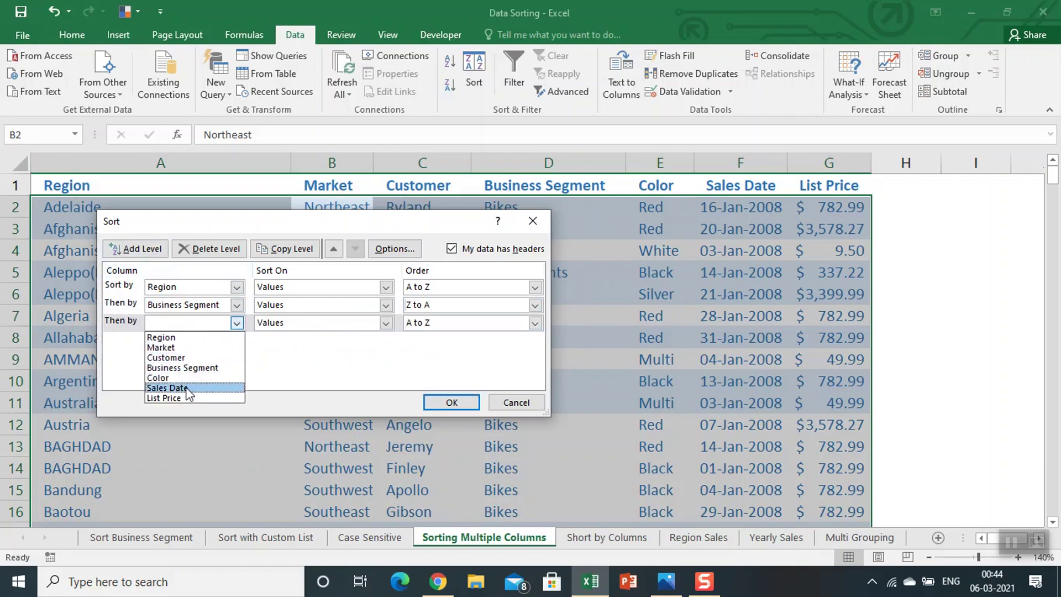
pyautogui.click(166, 388)
pyautogui.click(535, 322)
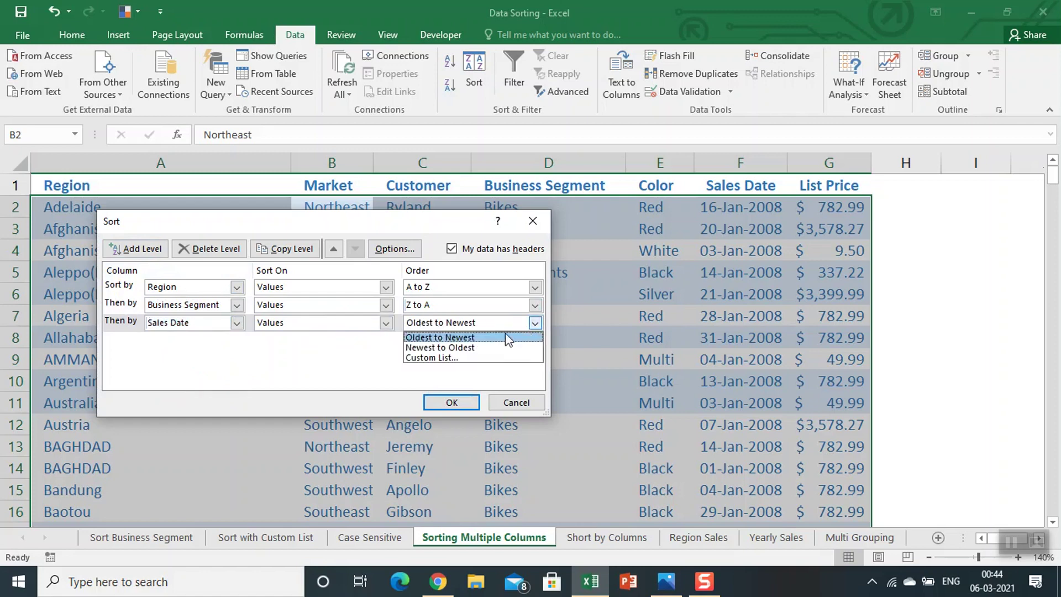
pyautogui.click(465, 350)
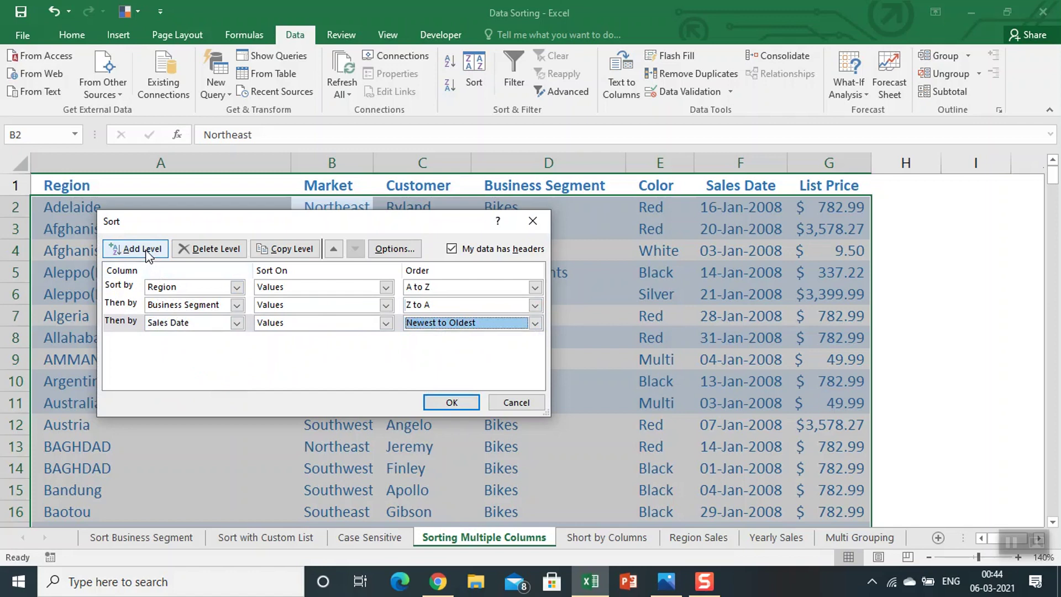
# Step: Add a fourth level, List Price largest to smallest, and apply the four-level sort
pyautogui.click(147, 250)
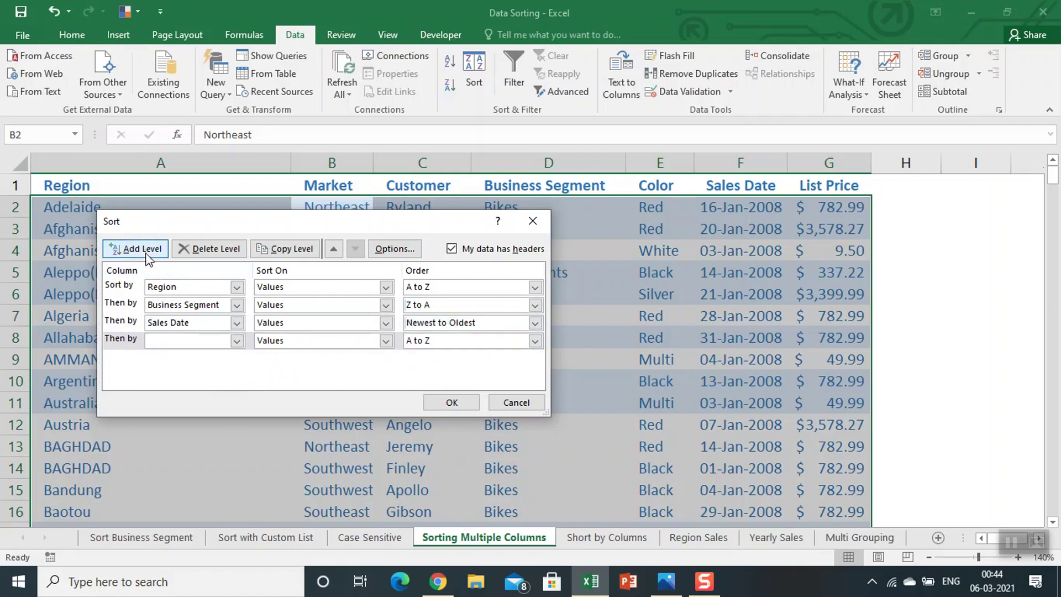
pyautogui.click(237, 340)
pyautogui.click(193, 415)
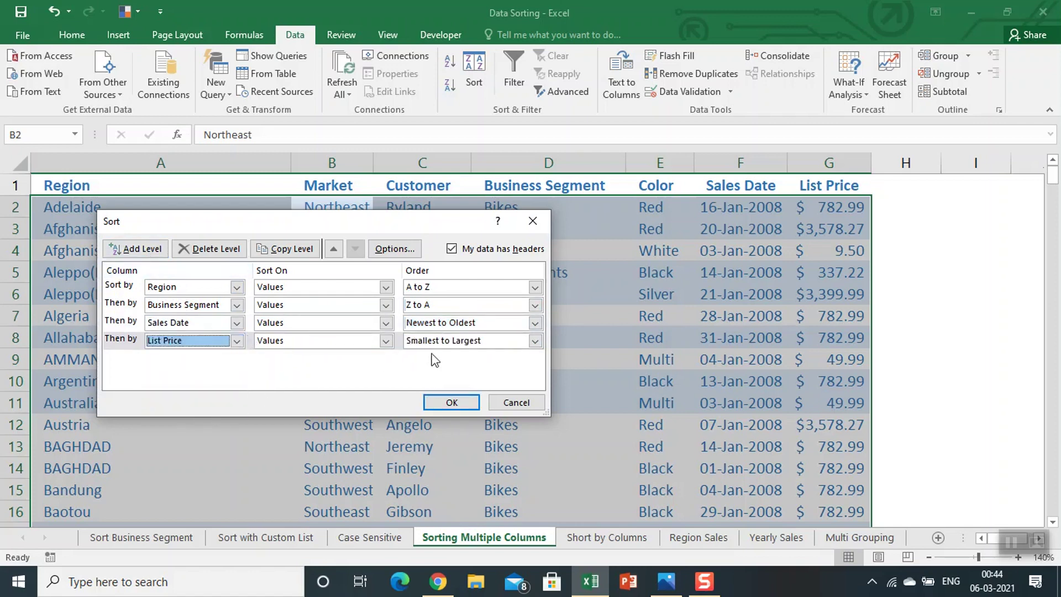
pyautogui.click(534, 341)
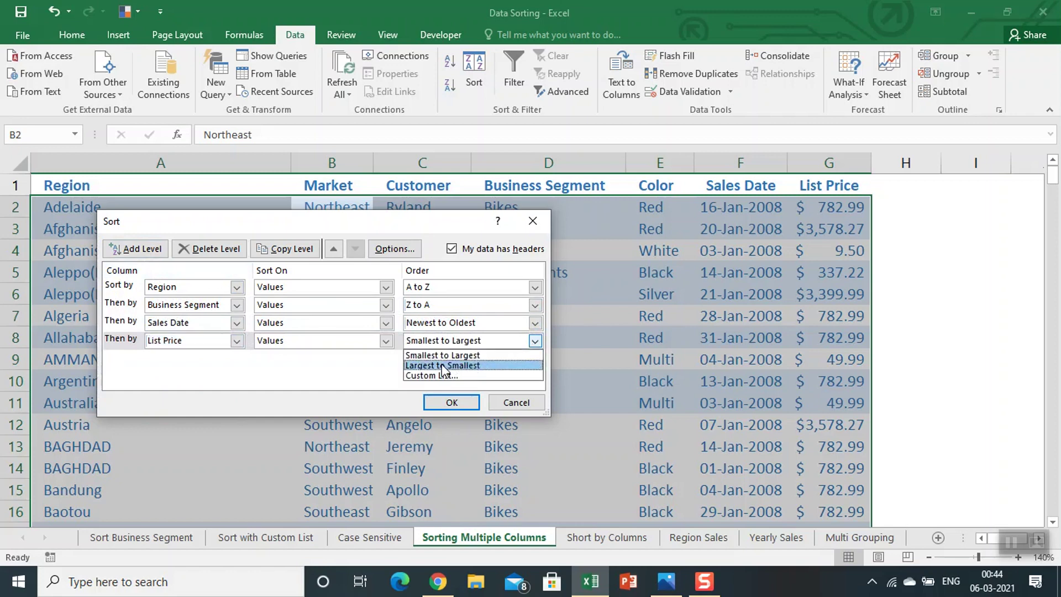
pyautogui.click(458, 365)
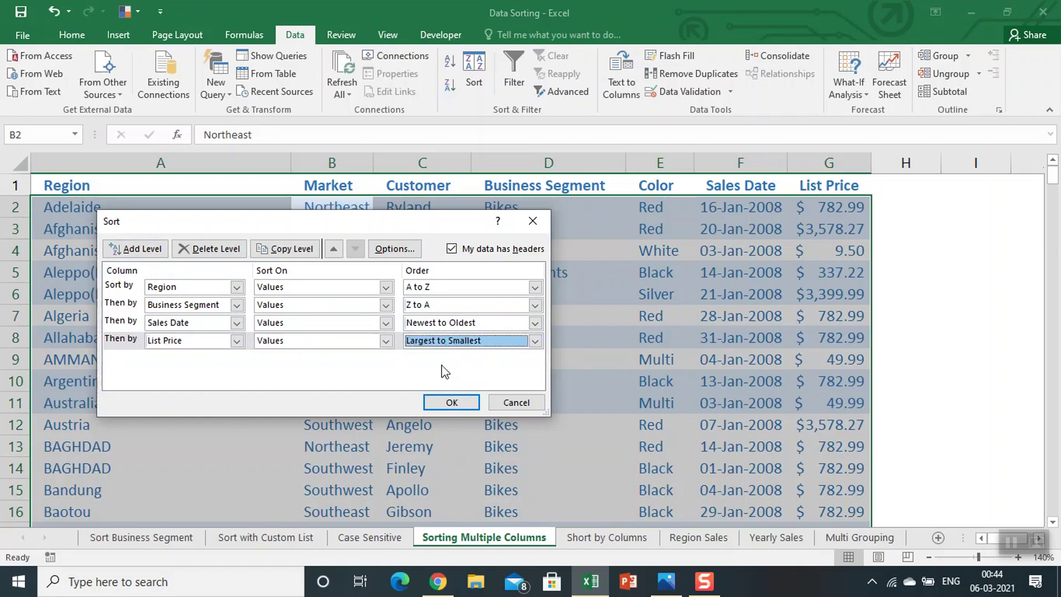
pyautogui.click(442, 409)
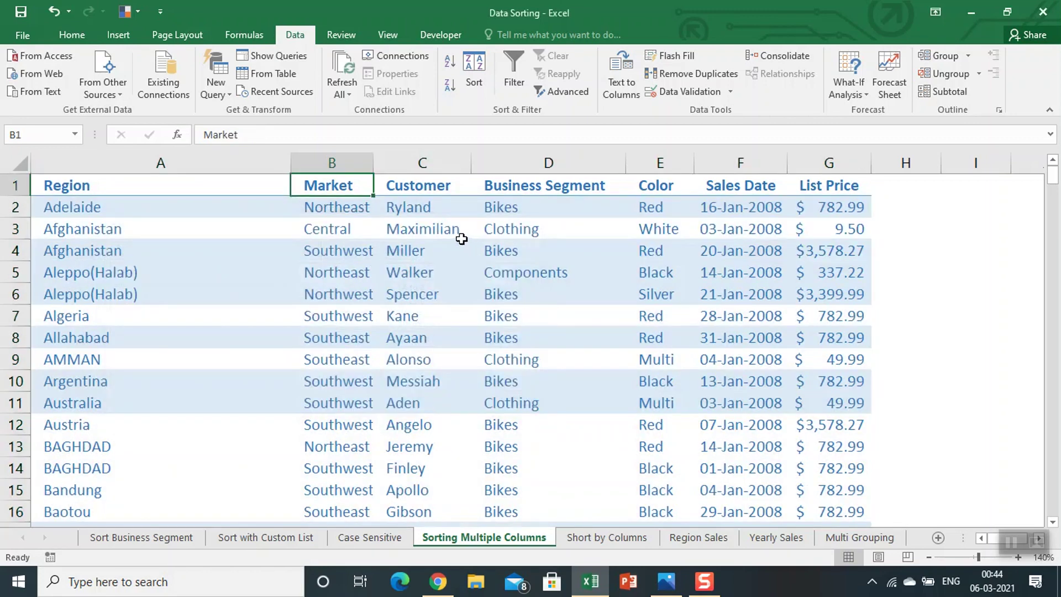
pyautogui.click(157, 206)
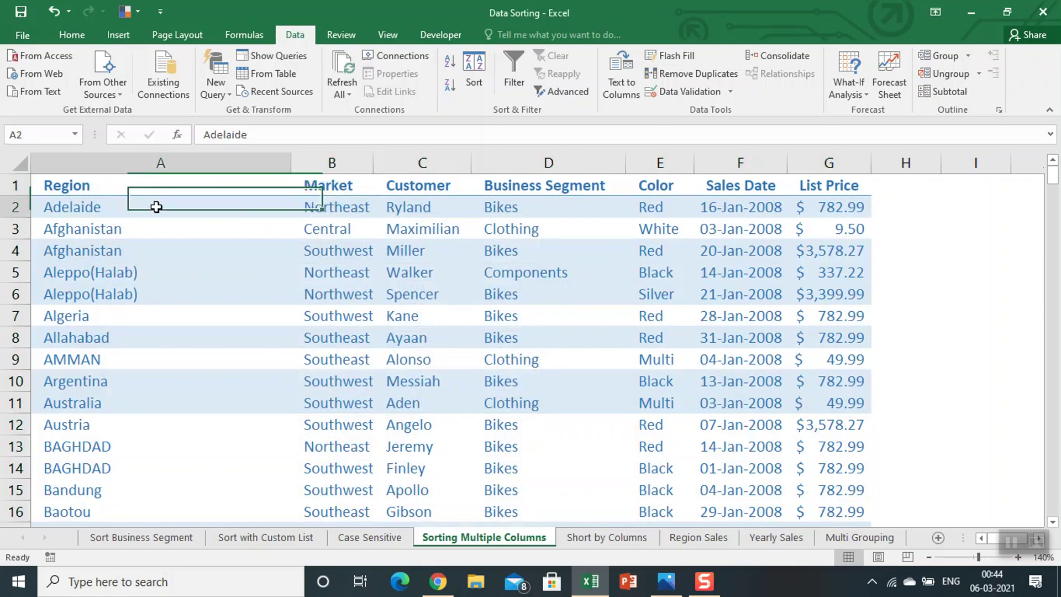
pyautogui.moveTo(156, 206); pyautogui.dragTo(154, 309)
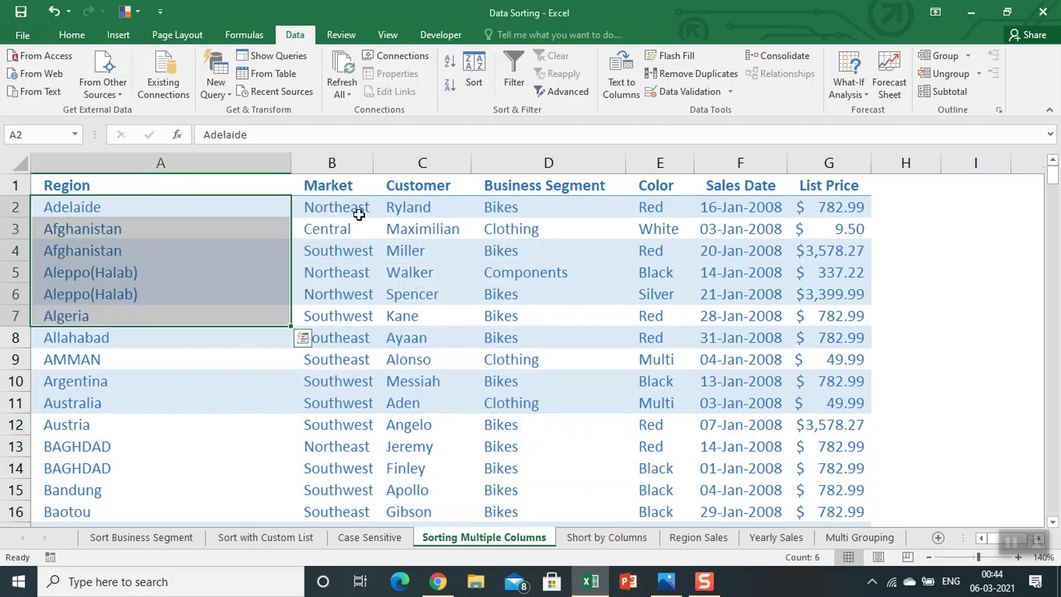
pyautogui.moveTo(509, 208); pyautogui.dragTo(520, 339)
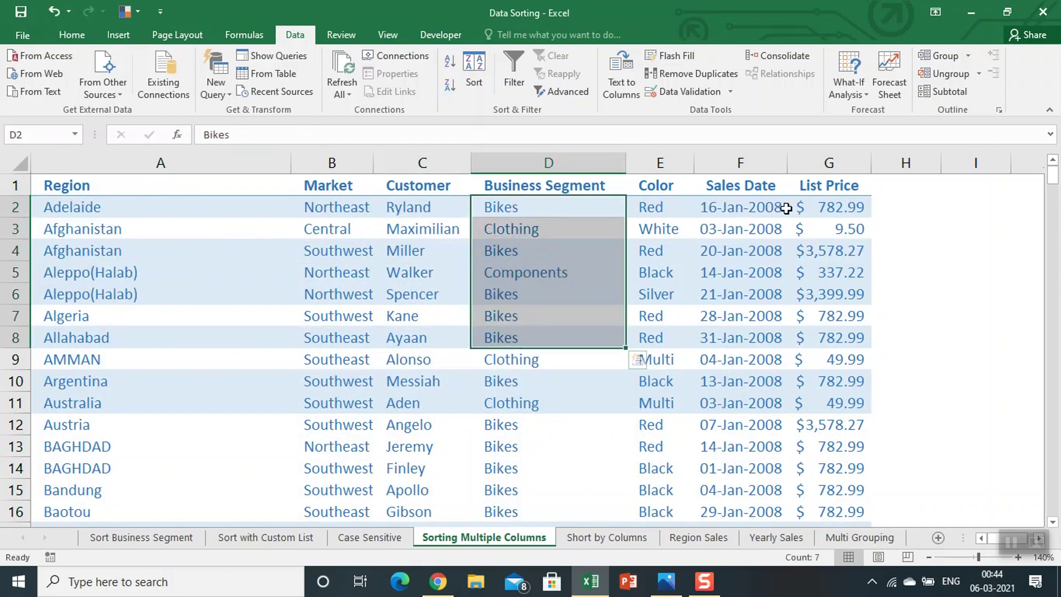
pyautogui.moveTo(748, 209); pyautogui.dragTo(749, 318)
pyautogui.moveTo(832, 206); pyautogui.dragTo(830, 330)
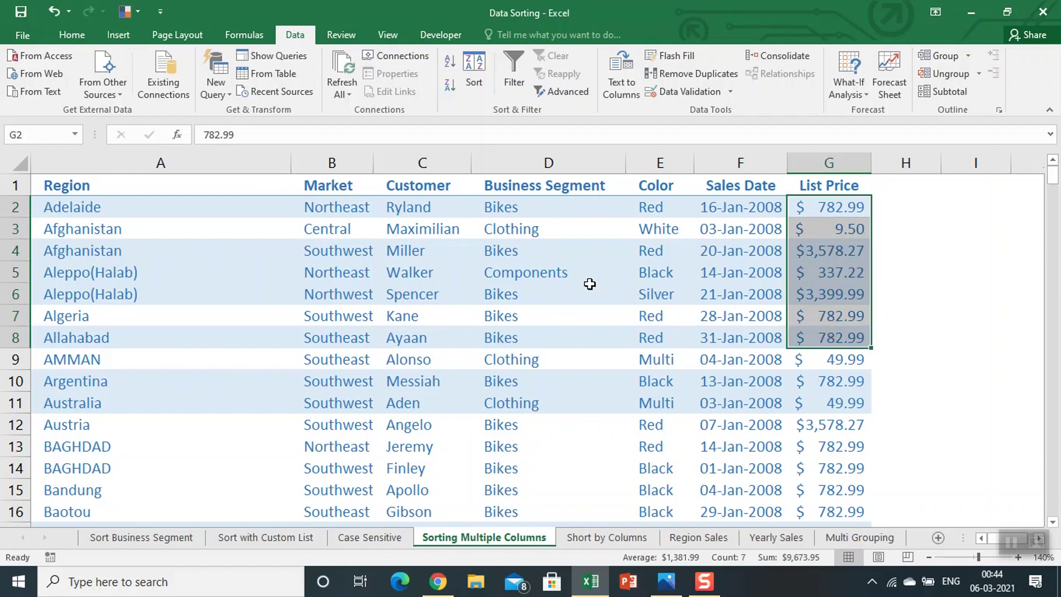
pyautogui.hotkey('ctrl', 'Left')
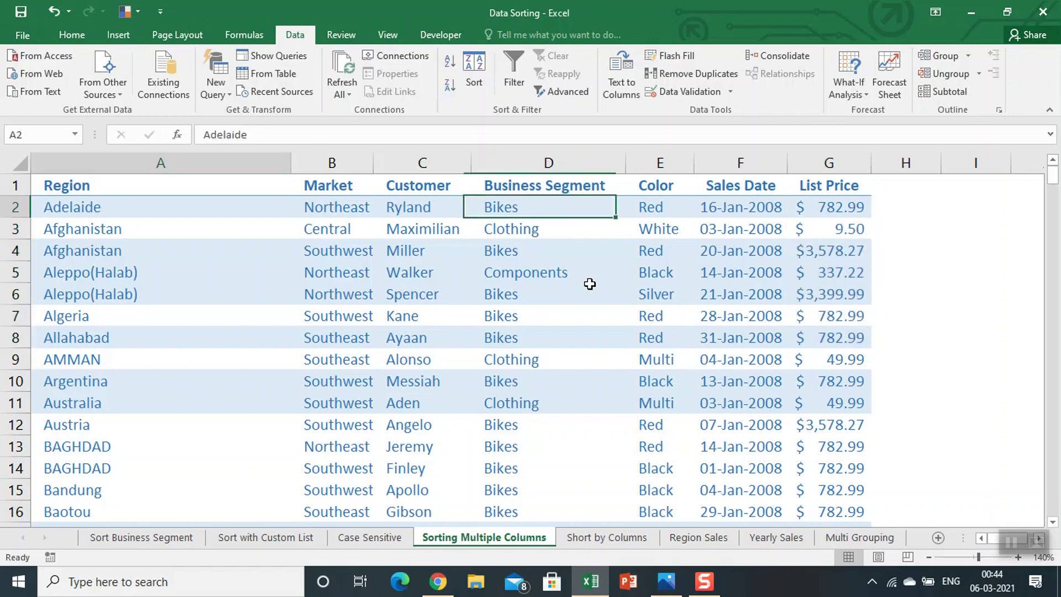
# Step: Clear the existing sort levels and sort first by Business Segment, A to Z
pyautogui.click(465, 65)
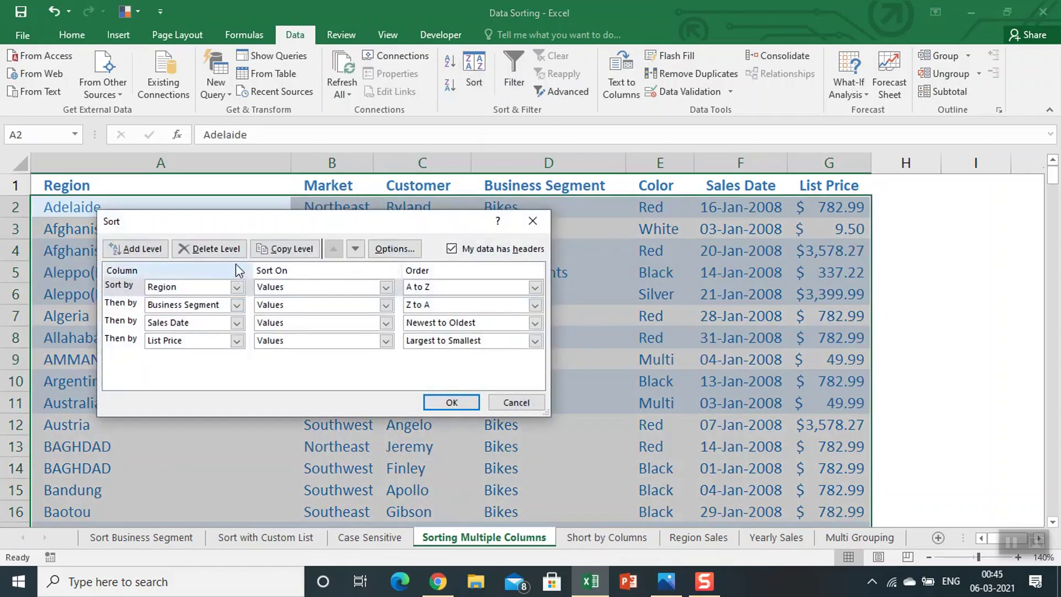
pyautogui.click(231, 248)
pyautogui.click(231, 249)
pyautogui.click(231, 249)
pyautogui.click(231, 249)
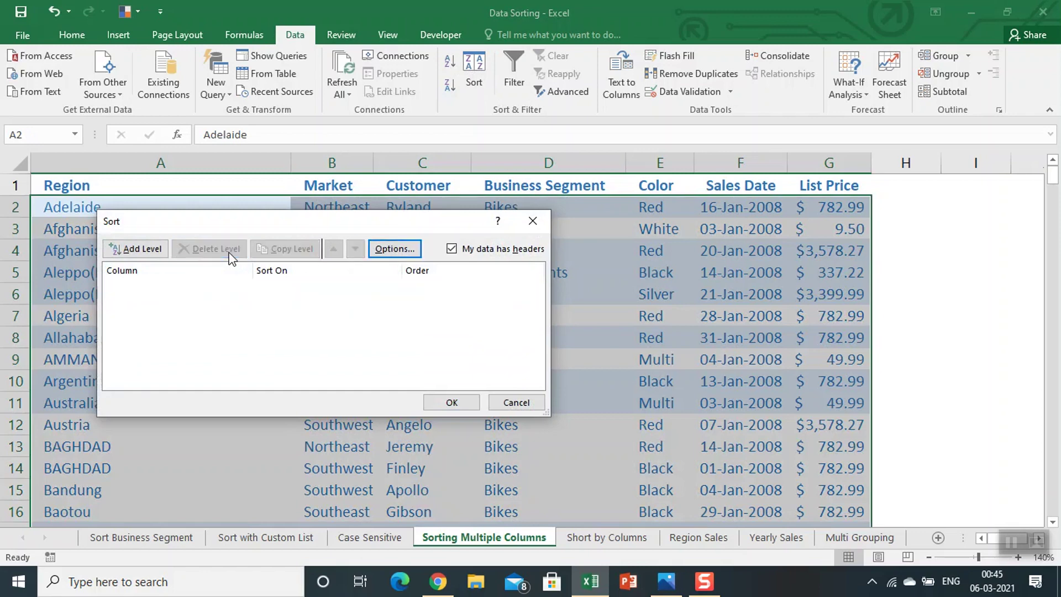
pyautogui.click(137, 249)
pyautogui.click(237, 287)
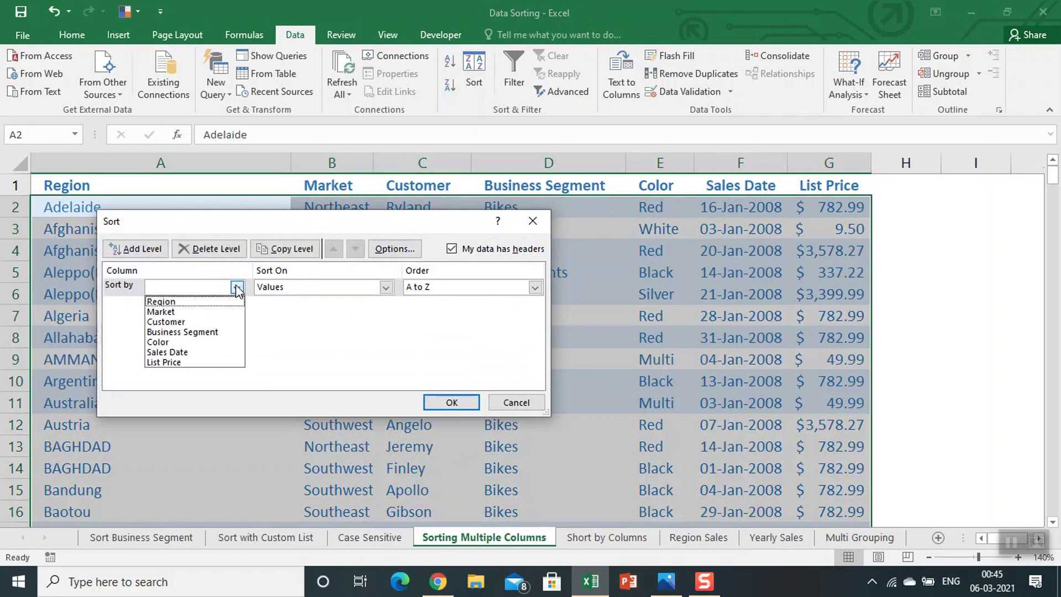
pyautogui.click(196, 331)
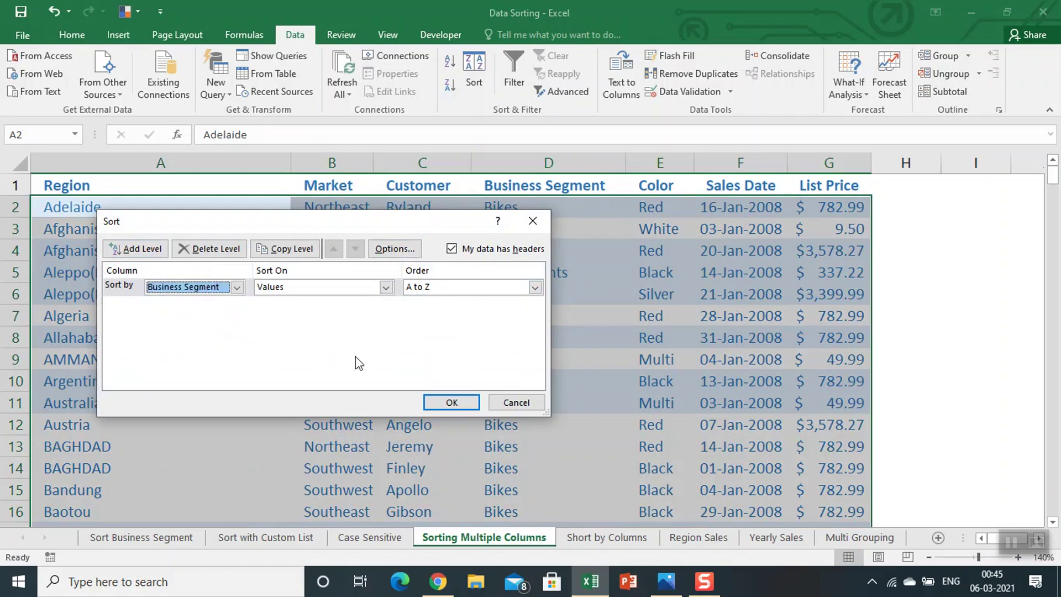
# Step: Add List Price, largest to smallest, as the second level and apply the sort
pyautogui.click(145, 250)
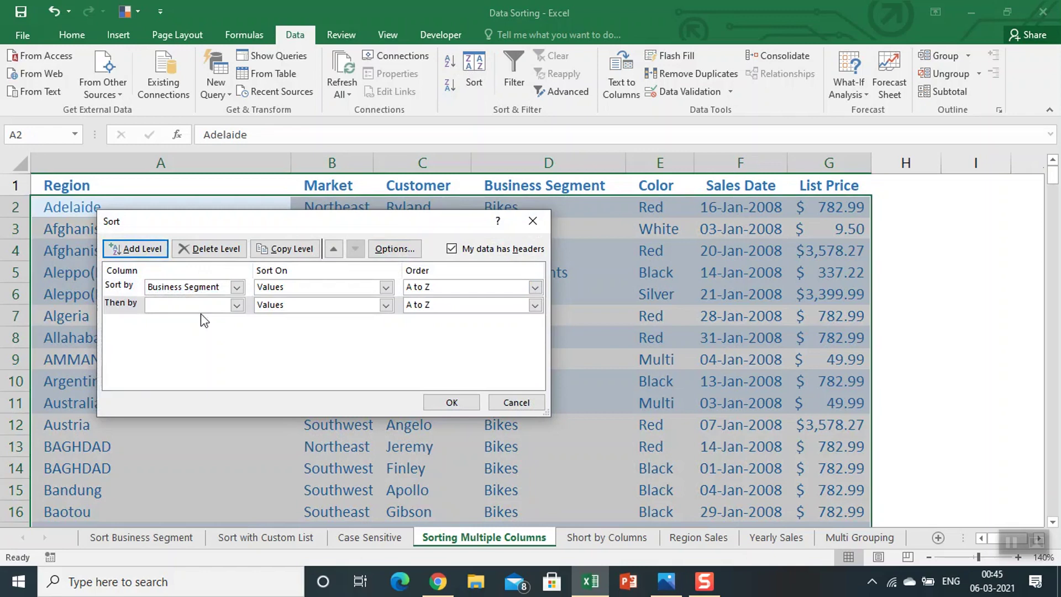
pyautogui.click(237, 306)
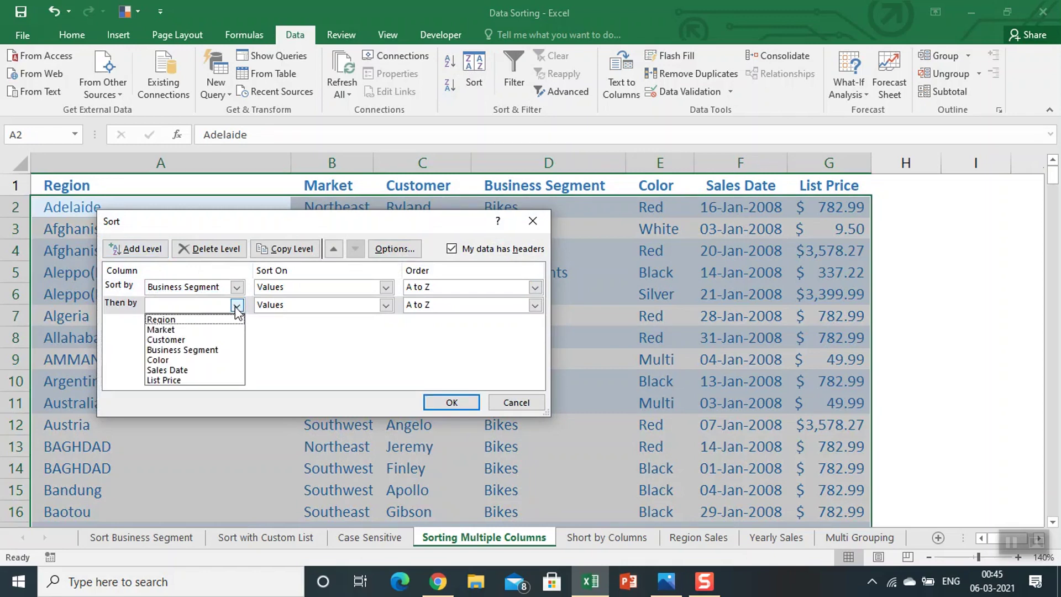
pyautogui.click(166, 380)
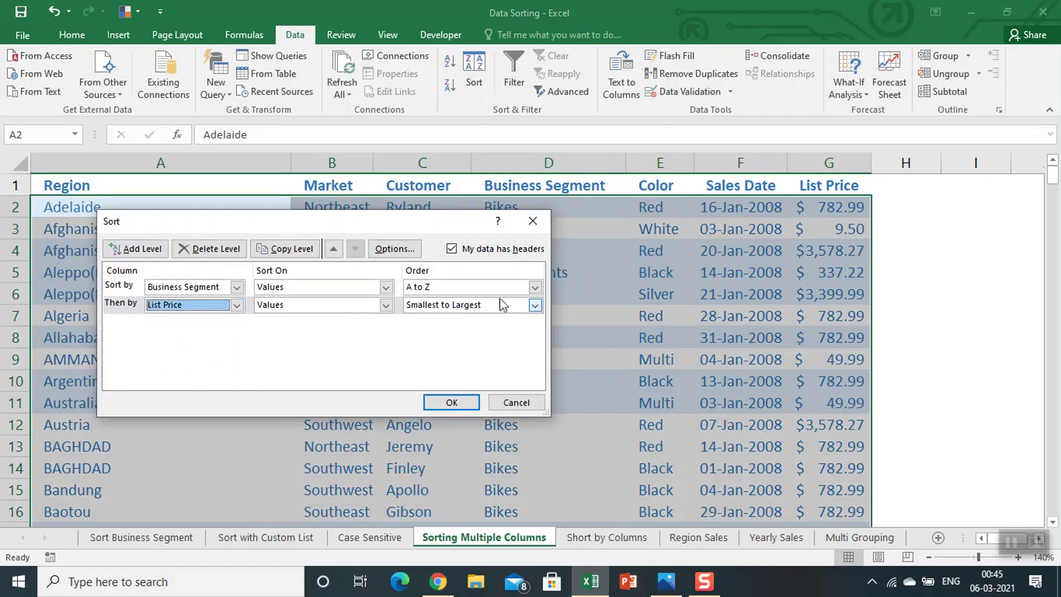
pyautogui.click(535, 305)
pyautogui.click(452, 329)
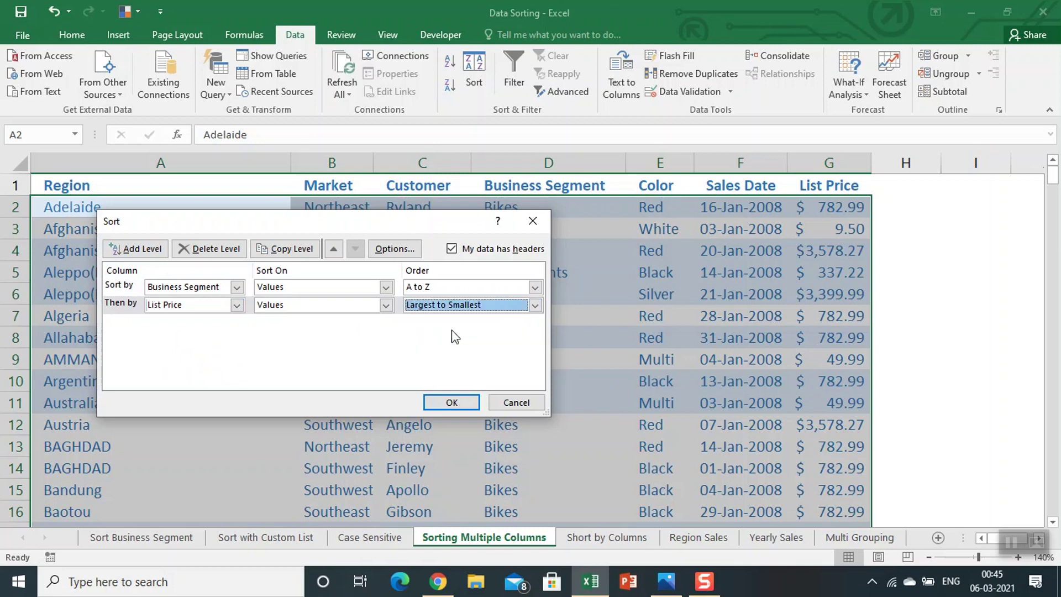
pyautogui.click(449, 403)
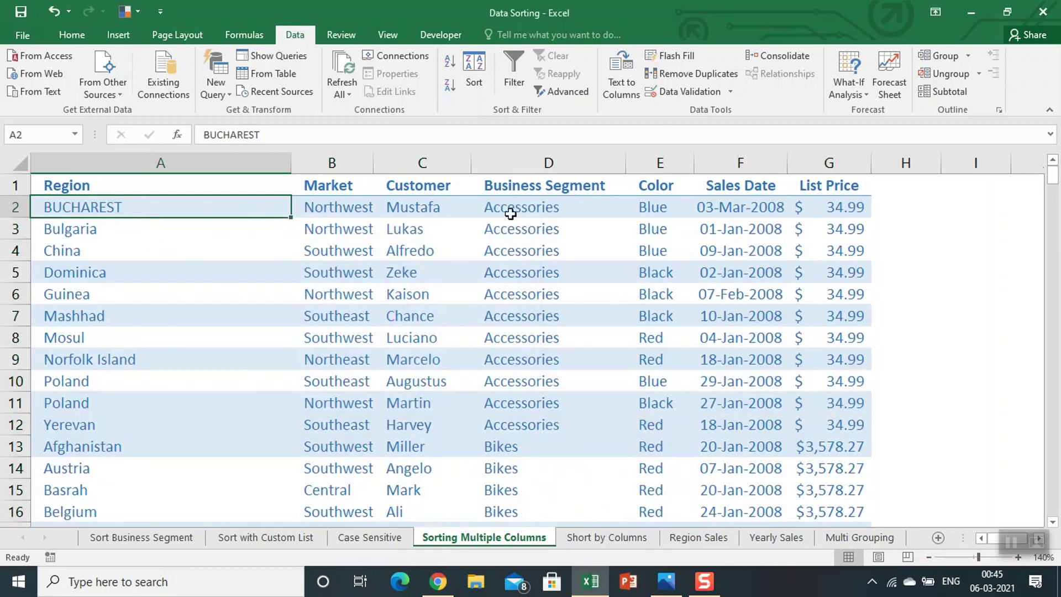
# Step: Select the sorted Accessories rows across columns D to G to inspect them
pyautogui.moveTo(551, 206); pyautogui.dragTo(544, 418)
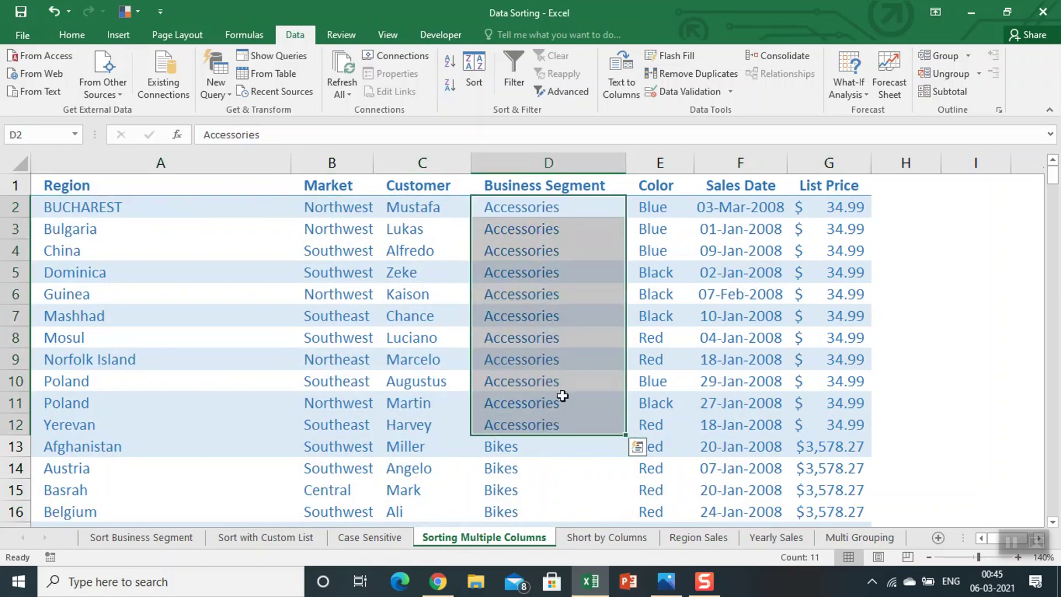
pyautogui.moveTo(839, 207); pyautogui.dragTo(840, 424)
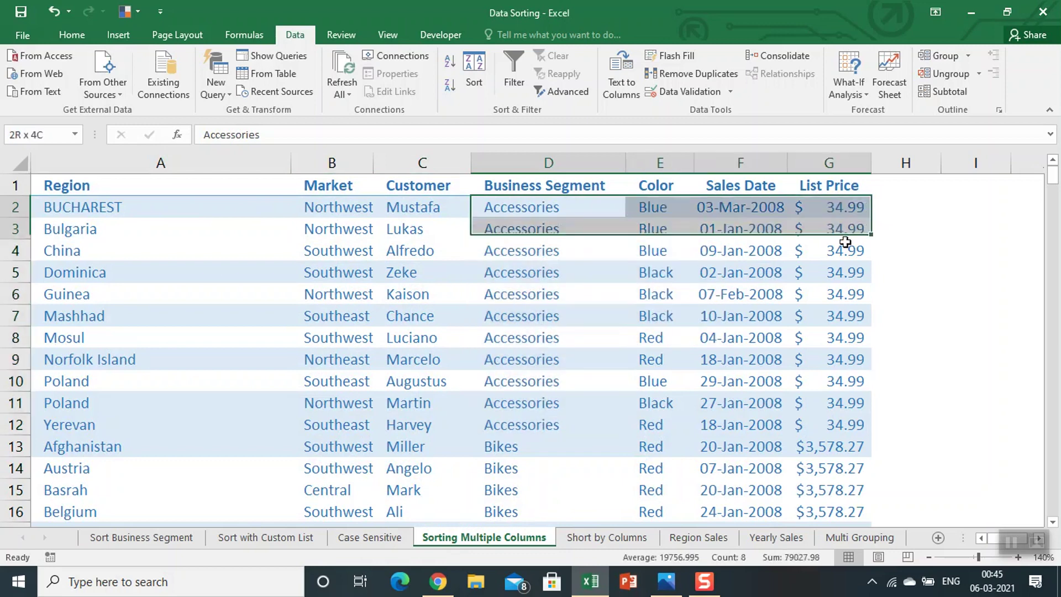
pyautogui.click(584, 306)
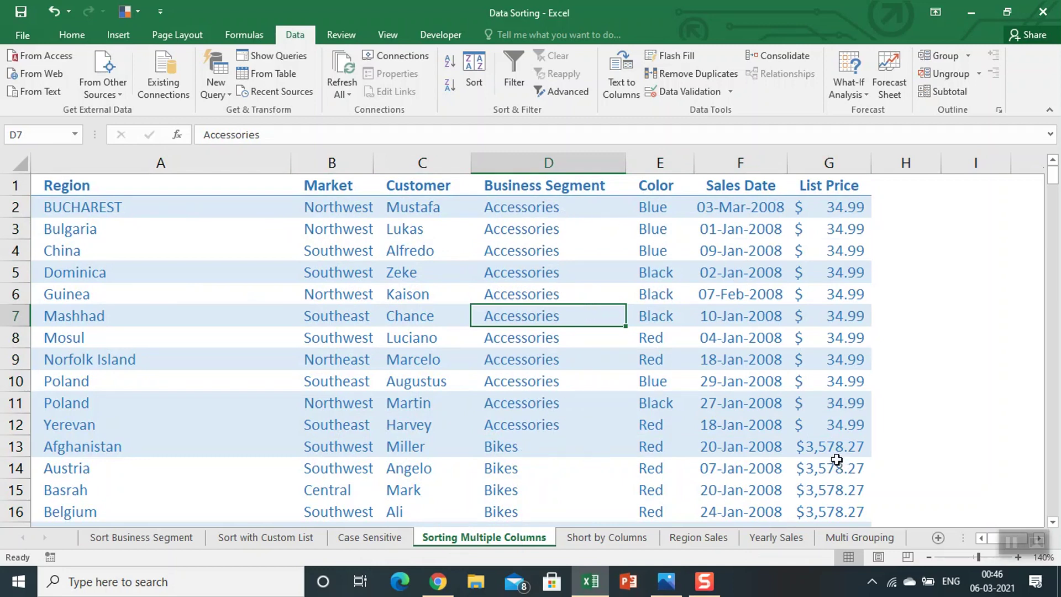
# Step: Step through the Business Segment column, then switch to the Short by Columns sheet
pyautogui.press('Down')
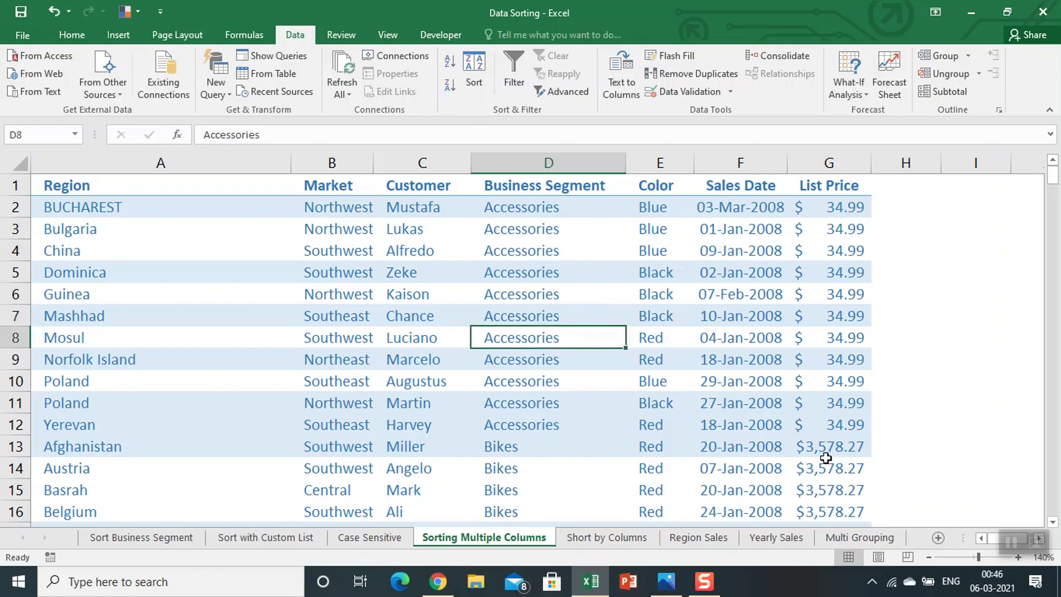
pyautogui.press('Down')
pyautogui.press('Down')
pyautogui.press('Down')
pyautogui.press('Down')
pyautogui.press('Down')
pyautogui.press('Down')
pyautogui.press('Down')
pyautogui.press('Down')
pyautogui.press('Down')
pyautogui.press('Down')
pyautogui.press('Down')
pyautogui.press('Down')
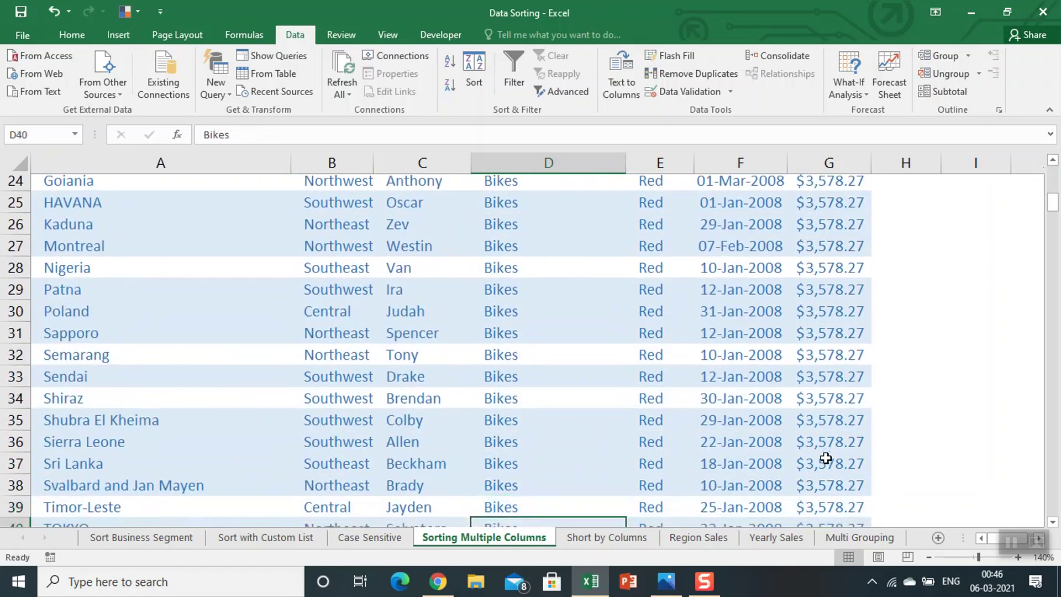
pyautogui.press('Down')
pyautogui.press('Down')
pyautogui.hotkey('ctrl', 'Up')
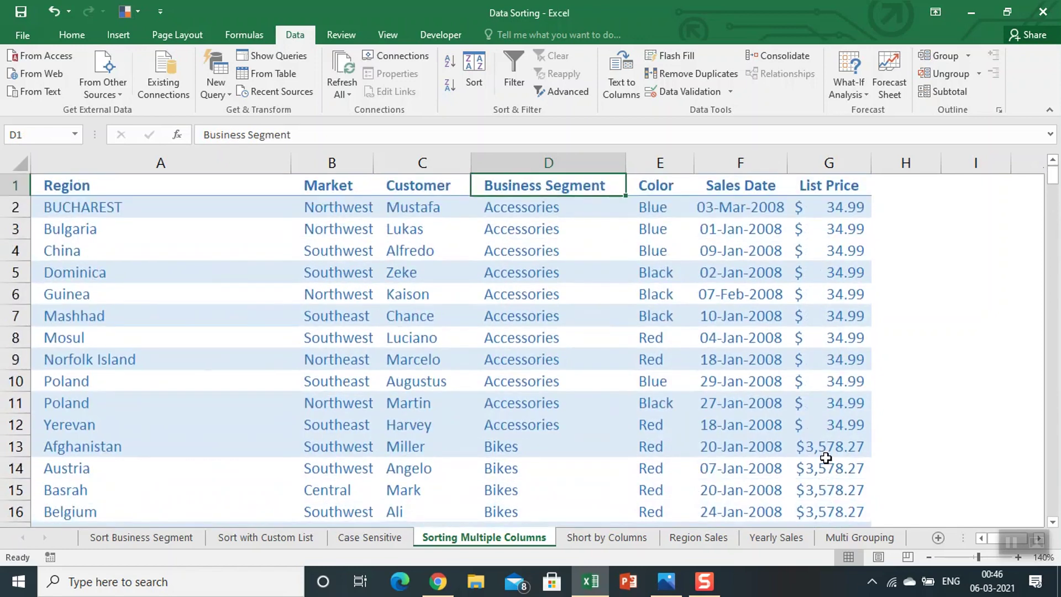
pyautogui.press('Down')
pyautogui.press('Down')
pyautogui.press('Down')
pyautogui.press('Down')
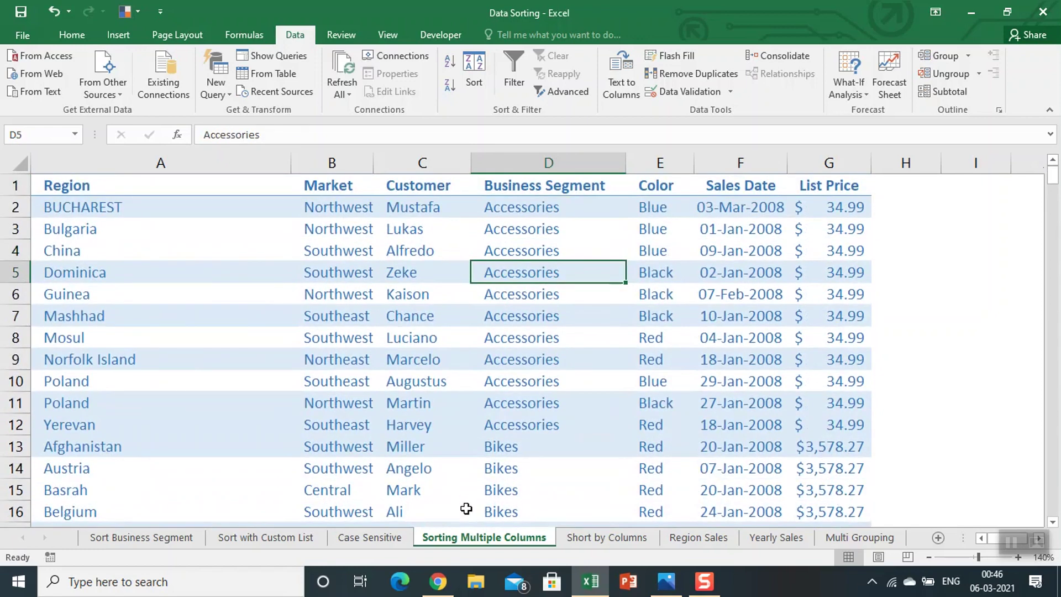
pyautogui.click(612, 544)
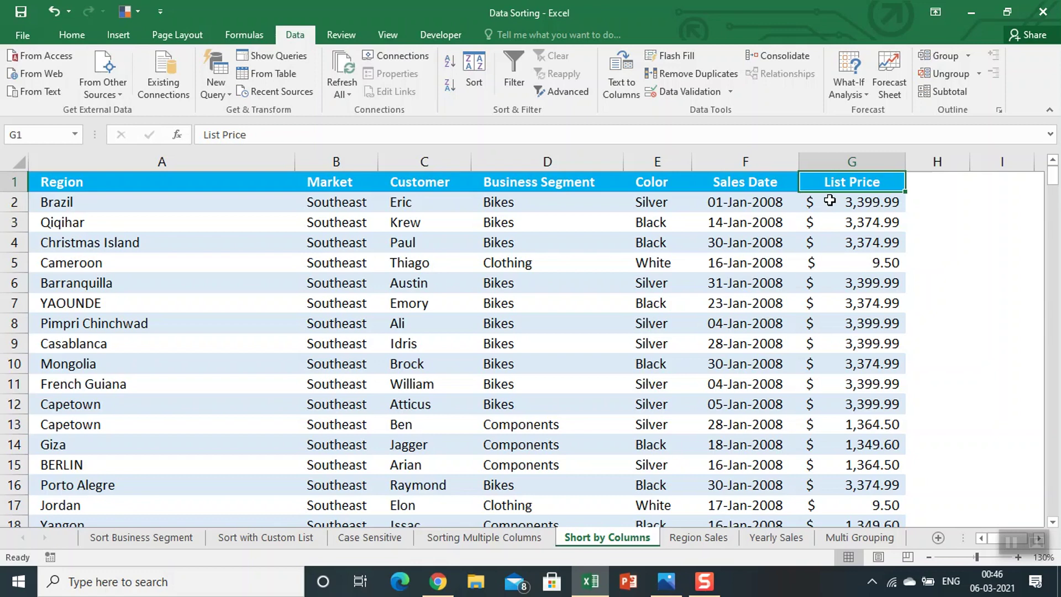
# Step: Sort the Short by Columns table left to right by Row 1 headers, A to Z
pyautogui.press('Home')
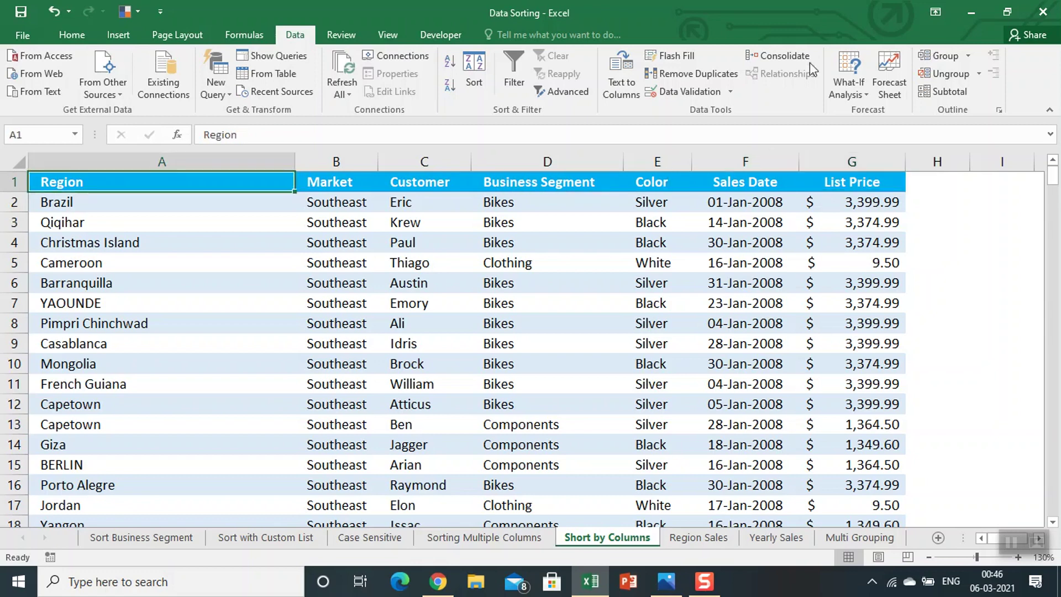
pyautogui.click(475, 75)
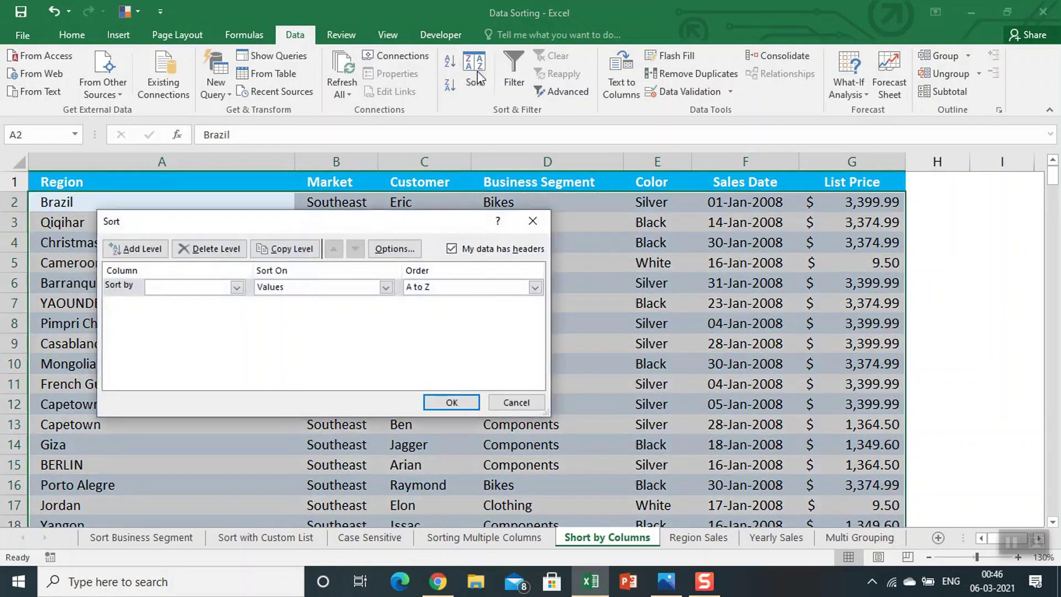
pyautogui.click(395, 249)
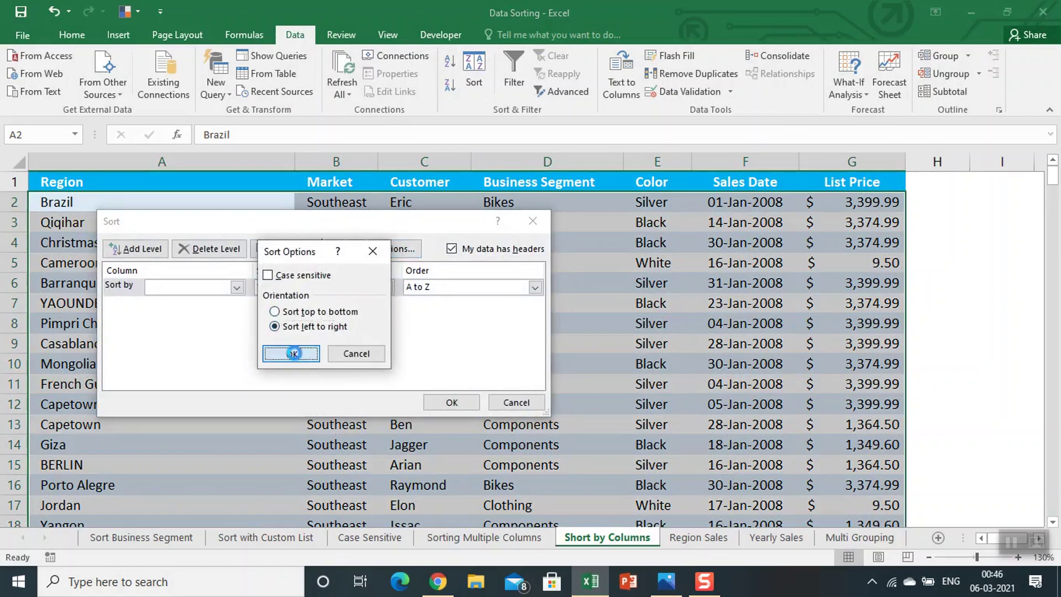
pyautogui.click(291, 353)
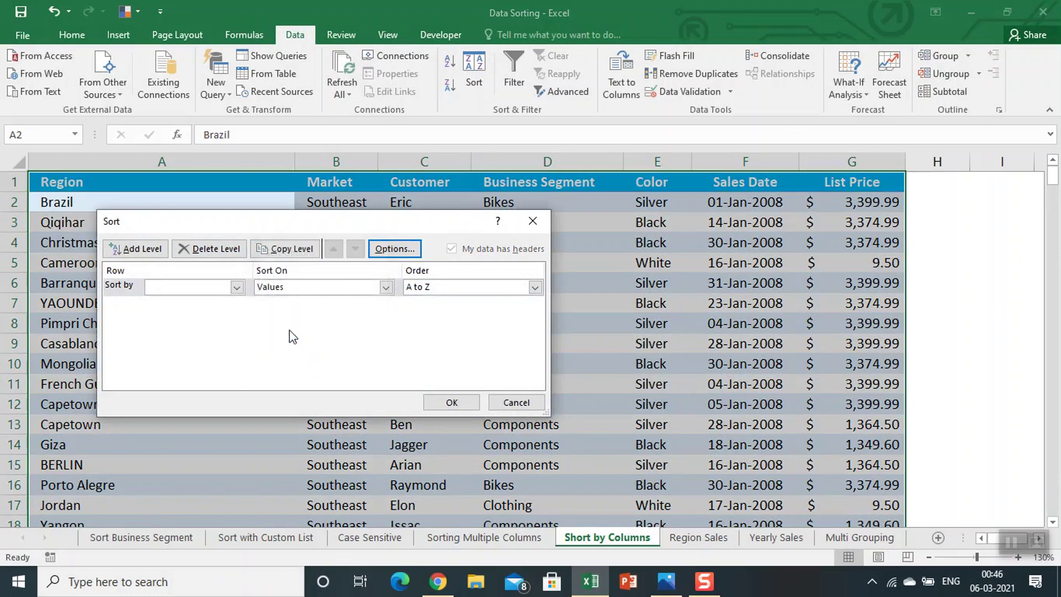
pyautogui.click(238, 287)
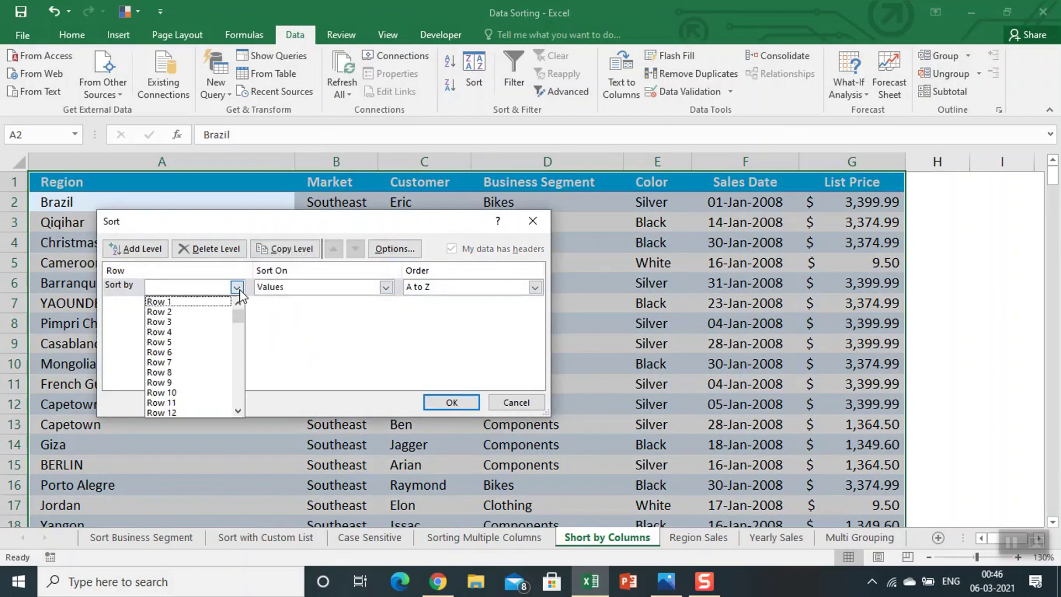
pyautogui.click(204, 302)
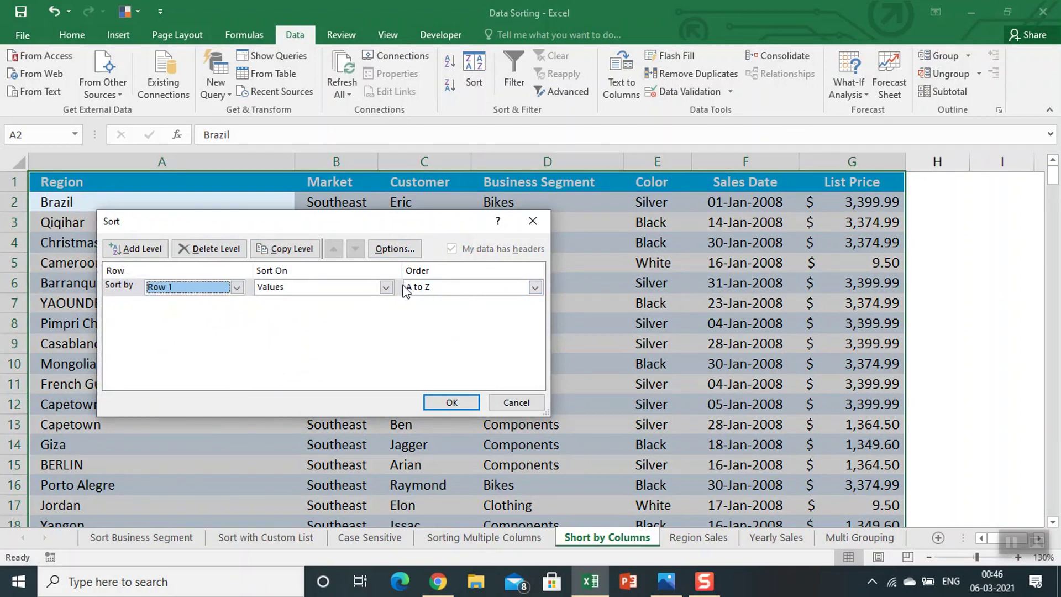
pyautogui.click(449, 403)
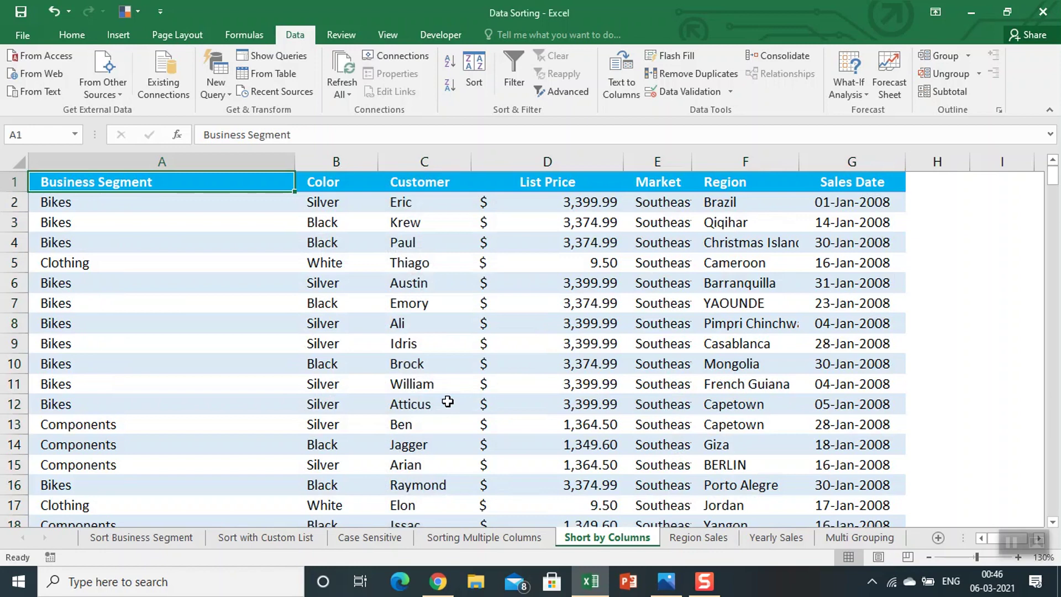
# Step: Copy the Business Segment and Sales Date headers and paste them beside the table
pyautogui.hotkey('shift', 'F8')
pyautogui.press('Right')
pyautogui.press('Right')
pyautogui.press('Right')
pyautogui.press('Right')
pyautogui.press('Right')
pyautogui.press('Right')
pyautogui.press('Right')
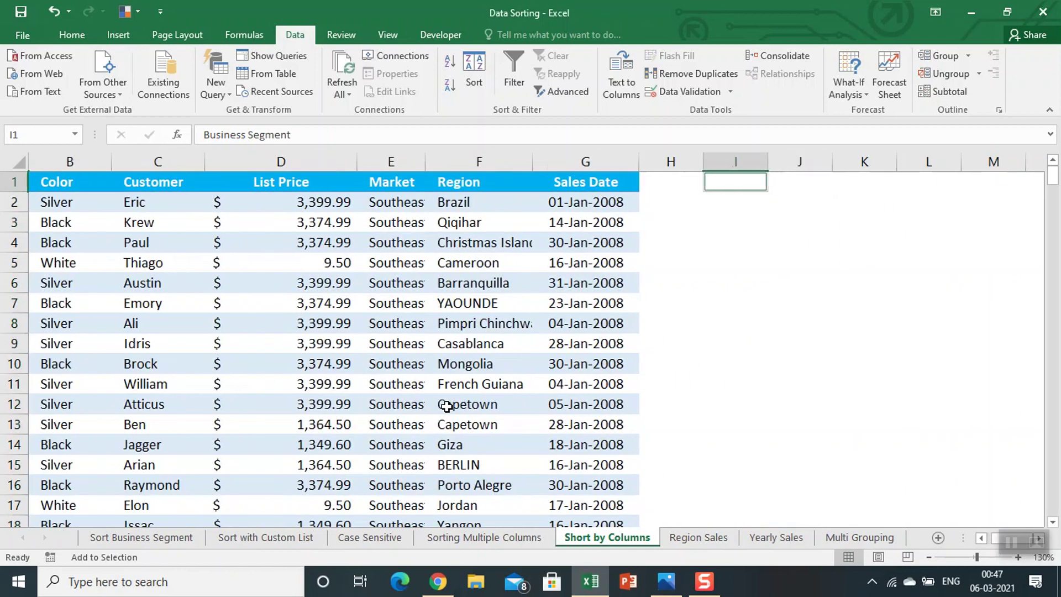
pyautogui.press('Down')
pyautogui.press('Down')
pyautogui.press('Left')
pyautogui.press('Left')
pyautogui.press('Left')
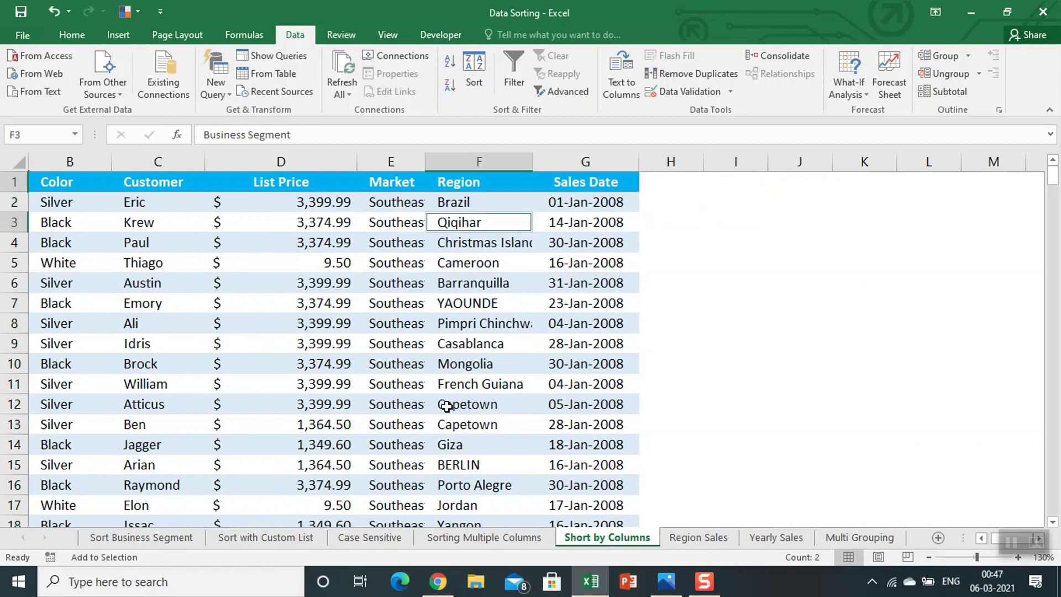
pyautogui.press('Up')
pyautogui.press('Up')
pyautogui.press('Right')
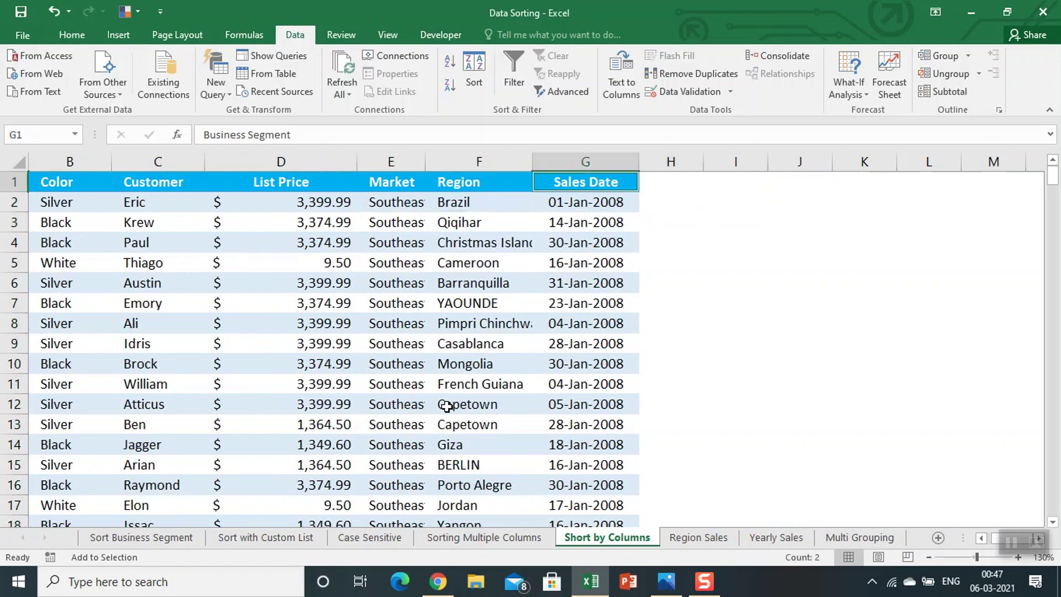
pyautogui.hotkey('shift', 'F8')
pyautogui.hotkey('ctrl', 'c')
pyautogui.press('Down')
pyautogui.press('Down')
pyautogui.press('Right')
pyautogui.press('Right')
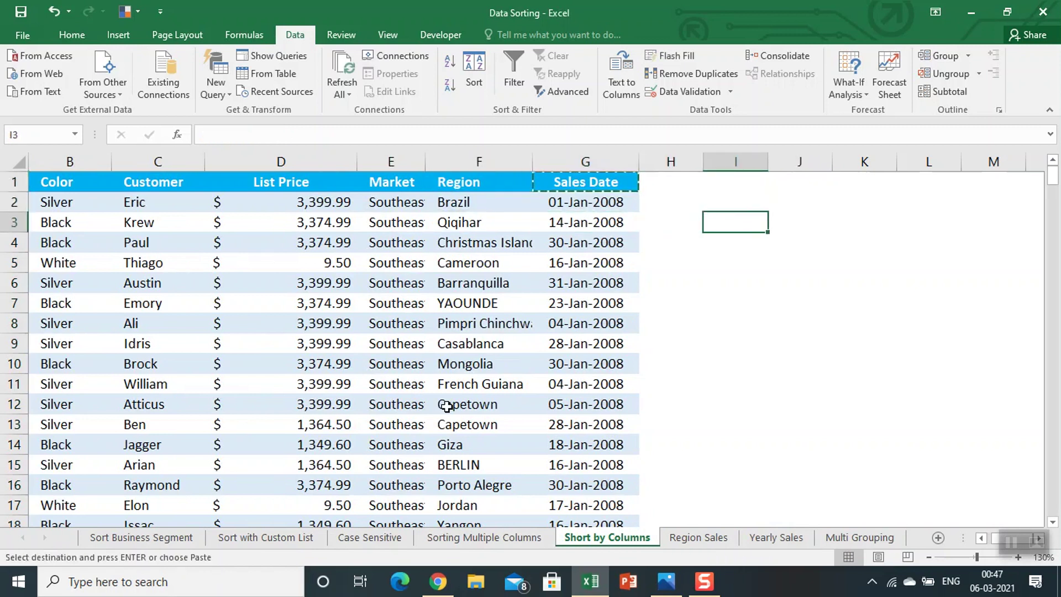
pyautogui.hotkey('ctrl', 'v')
pyautogui.press('Left')
pyautogui.press('Left')
pyautogui.press('Left')
# Step: Copy the Region header into the helper list below Business Segment
pyautogui.press('Up')
pyautogui.press('Up')
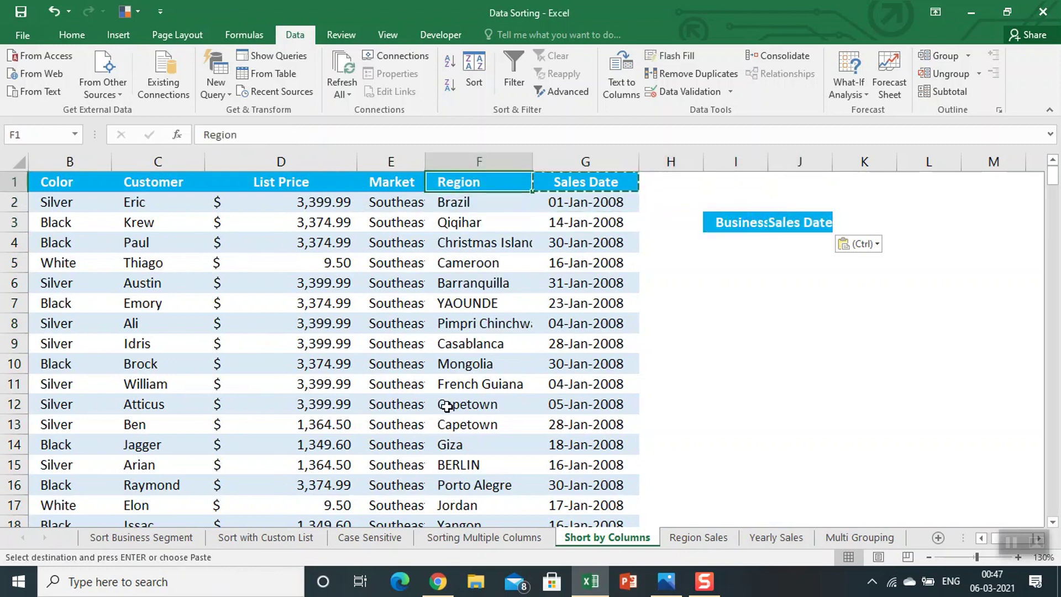
pyautogui.hotkey('ctrl', 'c')
pyautogui.press('Right')
pyautogui.press('Right')
pyautogui.press('Right')
pyautogui.press('Down')
pyautogui.press('Down')
pyautogui.press('Down')
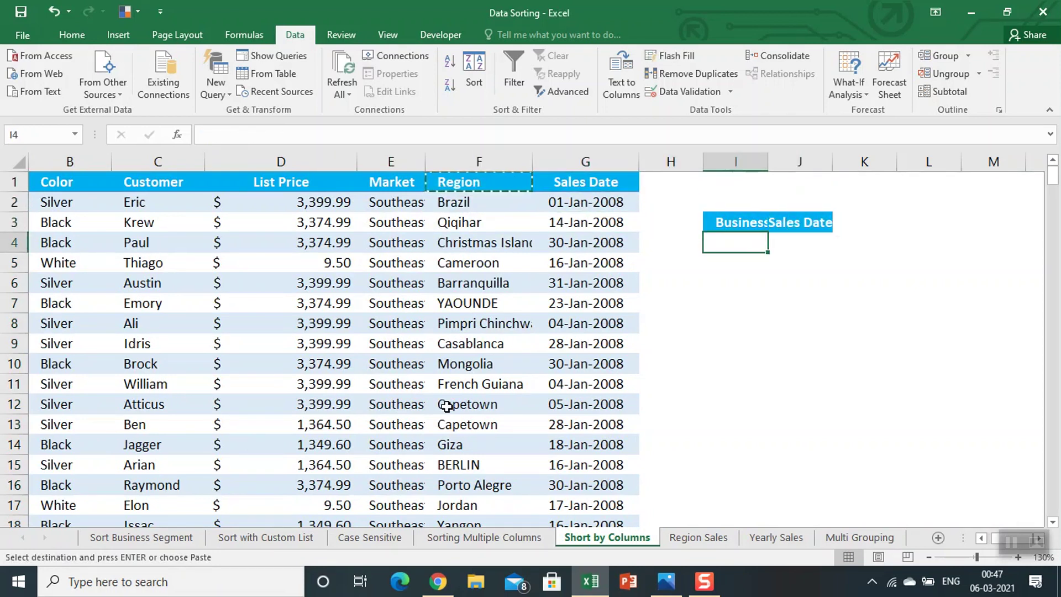
pyautogui.hotkey('ctrl', 'v')
pyautogui.press('Left')
pyautogui.press('Left')
pyautogui.press('Left')
pyautogui.press('Left')
pyautogui.press('Left')
# Step: Copy the List Price header into cell I5, then return to cell I3
pyautogui.press('Up')
pyautogui.press('Up')
pyautogui.press('Up')
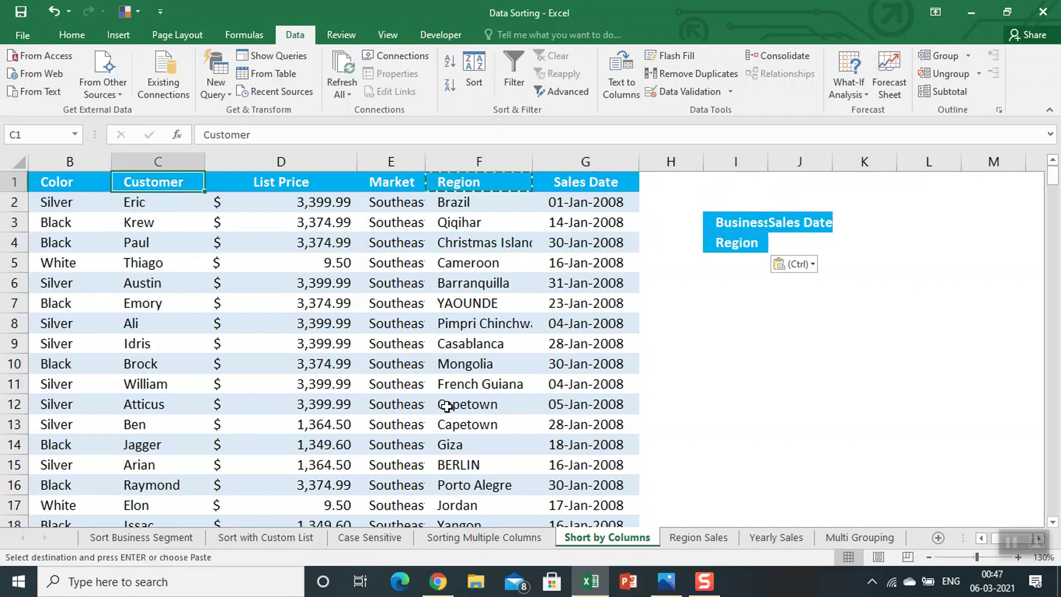
pyautogui.press('Right')
pyautogui.hotkey('ctrl', 'c')
pyautogui.press('Right')
pyautogui.press('Right')
pyautogui.press('Right')
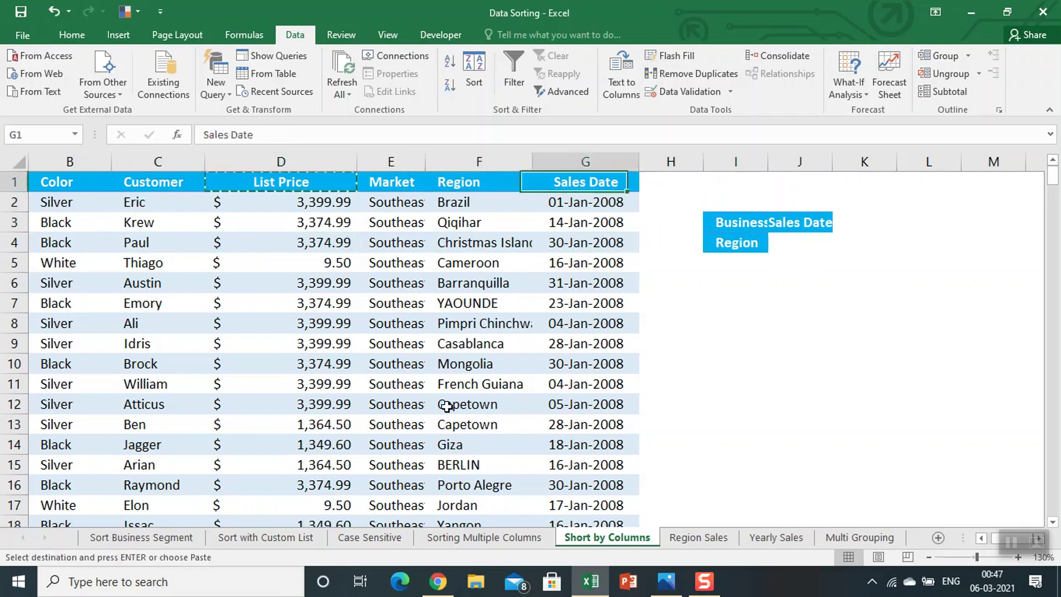
pyautogui.press('Right')
pyautogui.press('Right')
pyautogui.press('Down')
pyautogui.press('Down')
pyautogui.press('Down')
pyautogui.press('Down')
pyautogui.hotkey('ctrl', 'v')
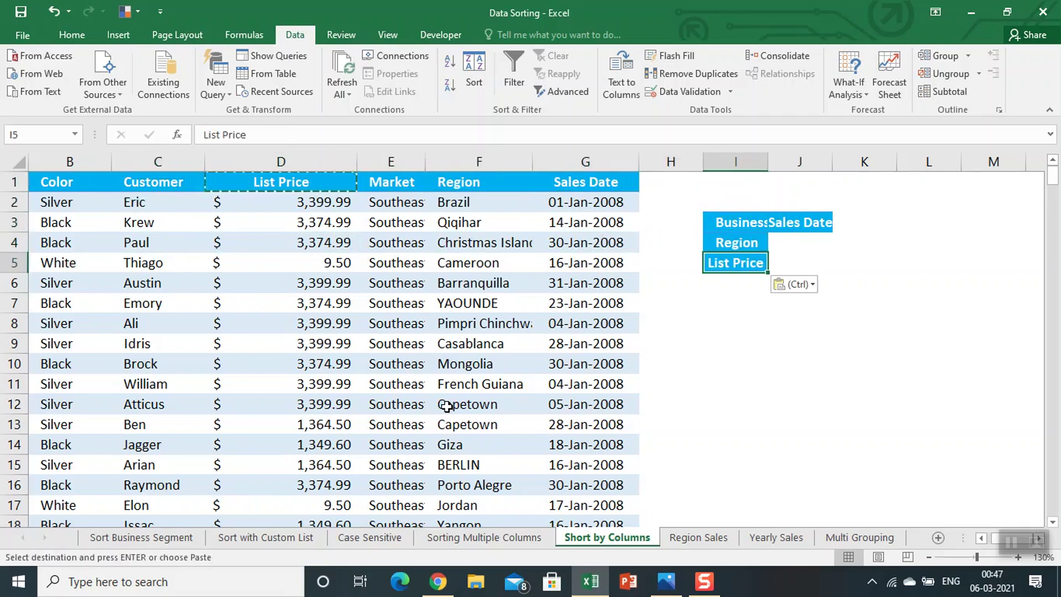
pyautogui.press('Home')
pyautogui.press('Up')
pyautogui.press('Up')
pyautogui.press('Right')
pyautogui.press('Right')
pyautogui.press('Right')
pyautogui.press('Right')
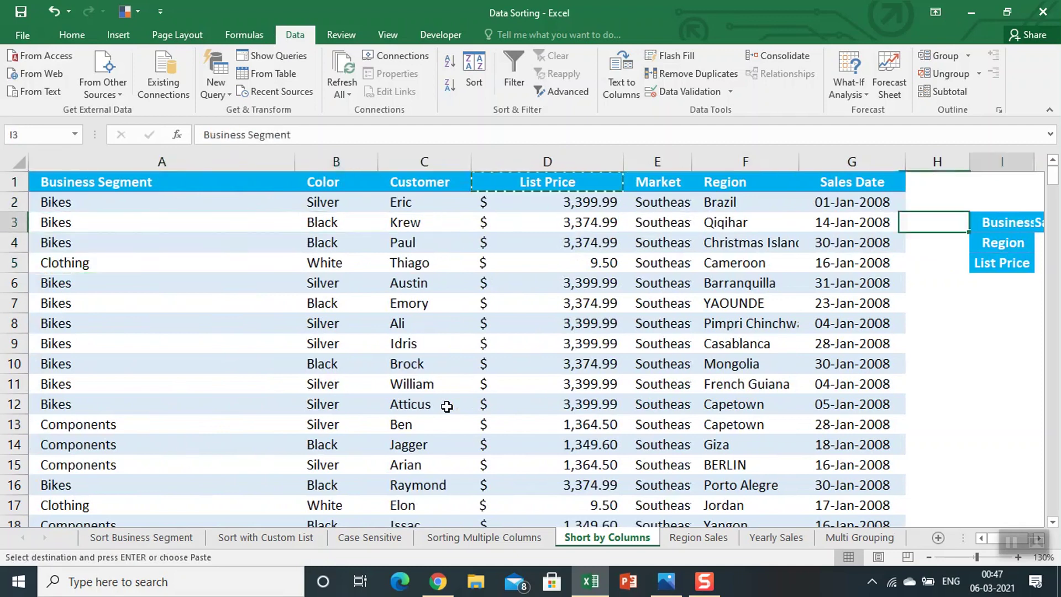
pyautogui.press('Right')
pyautogui.press('Right')
pyautogui.press('Right')
pyautogui.press('Left')
pyautogui.press('Left')
pyautogui.press('Left')
pyautogui.press('Left')
pyautogui.press('Left')
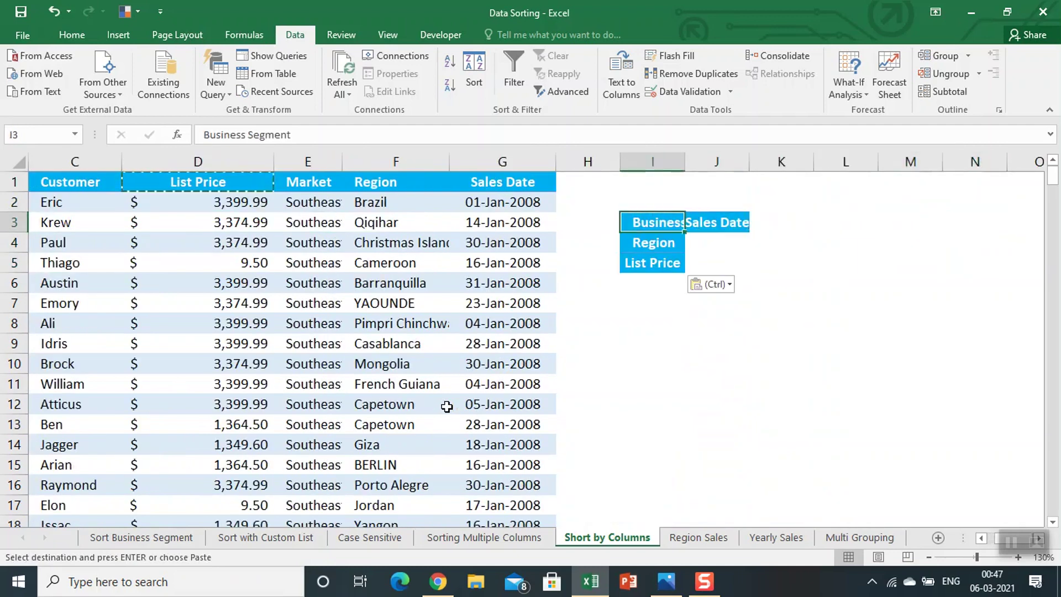
# Step: Import cells I3:I5 as a custom list via Excel Options, then return to cell A1
pyautogui.click(23, 36)
pyautogui.click(43, 413)
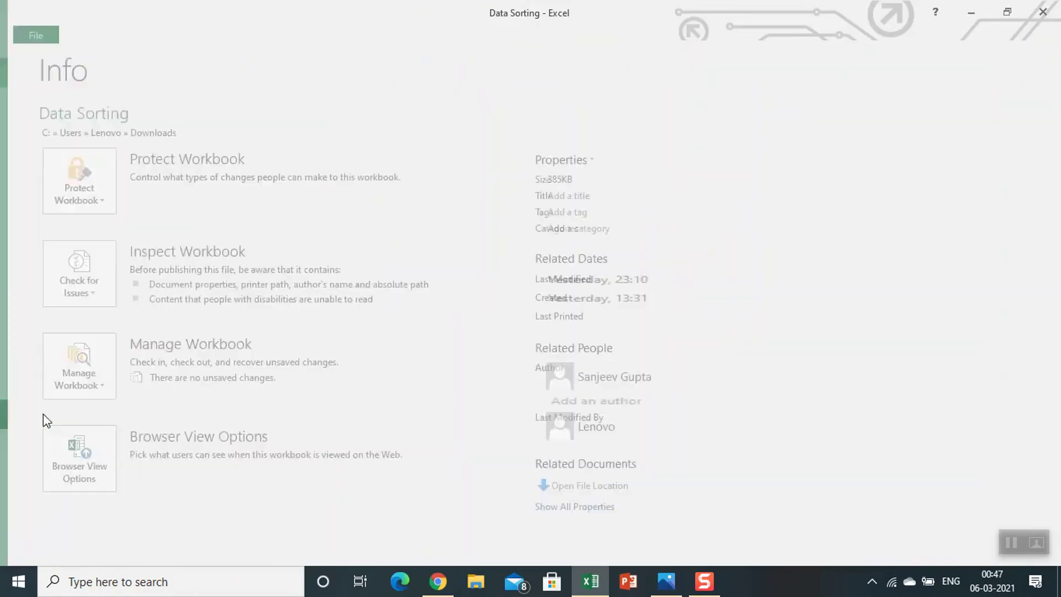
pyautogui.click(45, 178)
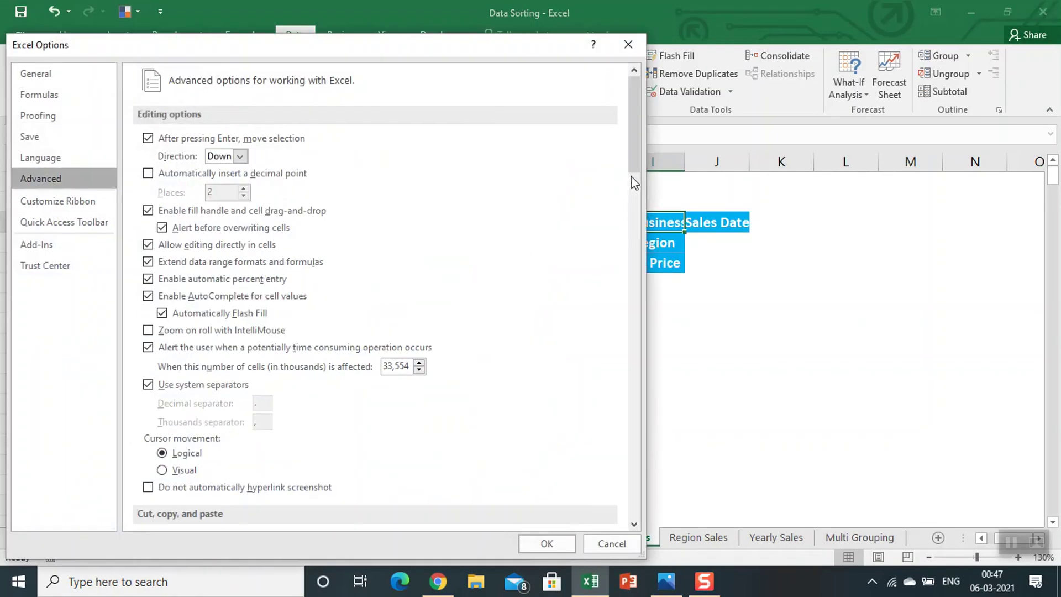
pyautogui.moveTo(637, 180); pyautogui.dragTo(649, 482)
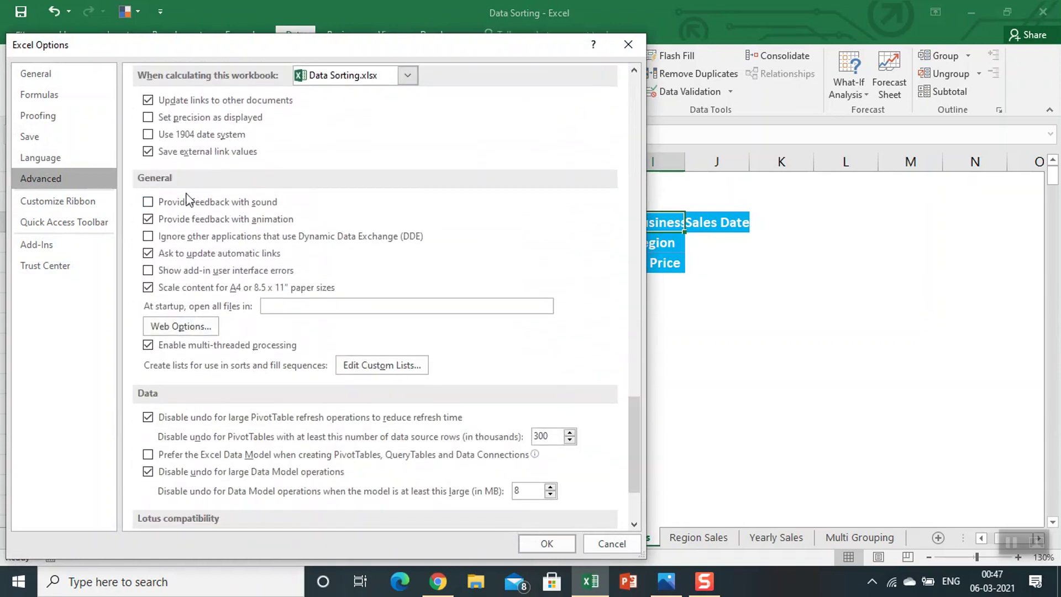
pyautogui.click(381, 365)
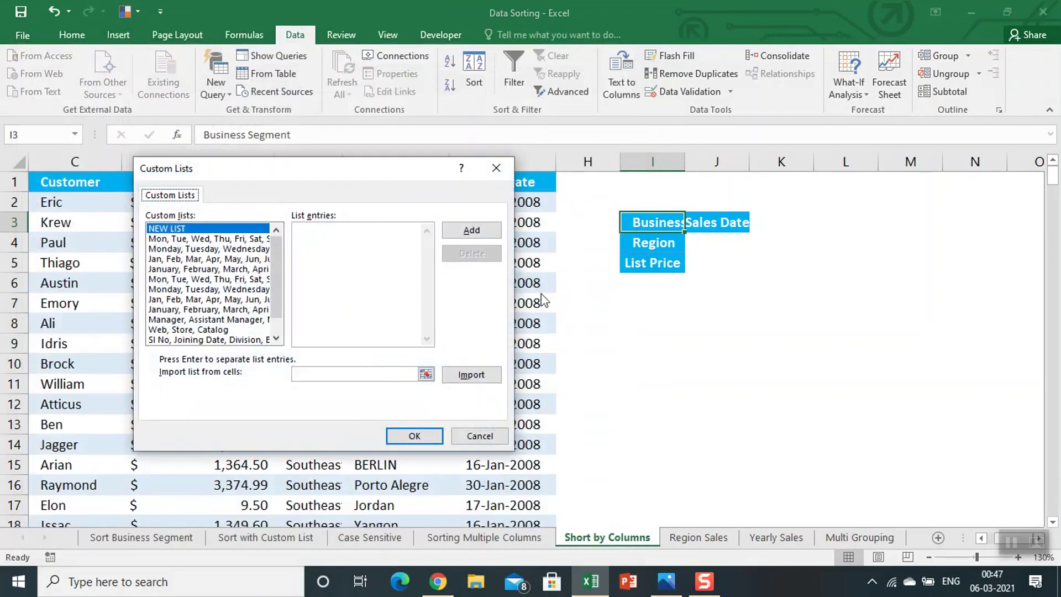
pyautogui.click(342, 374)
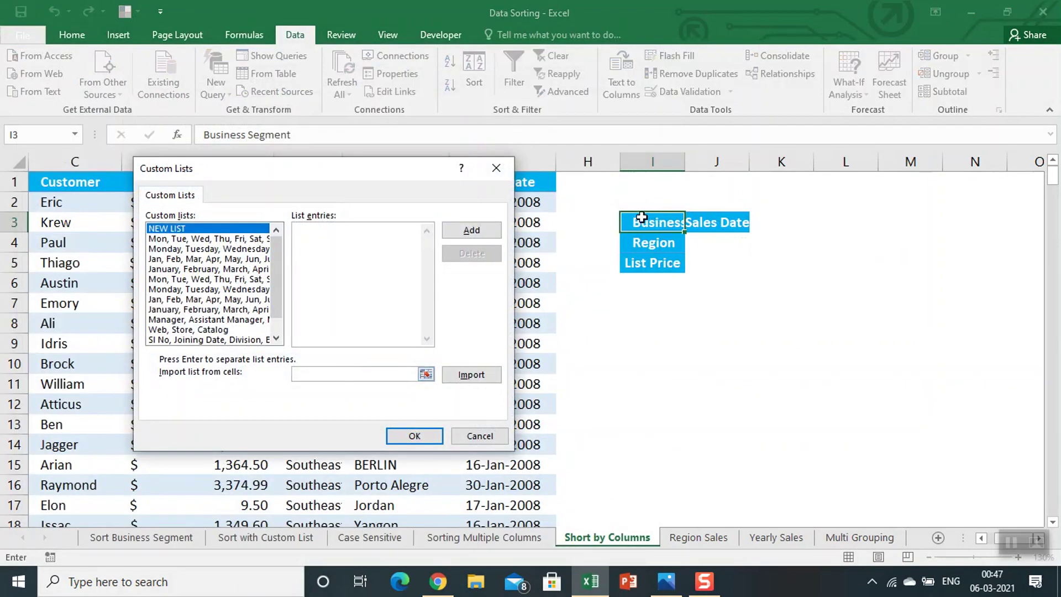
pyautogui.moveTo(641, 217); pyautogui.dragTo(649, 263)
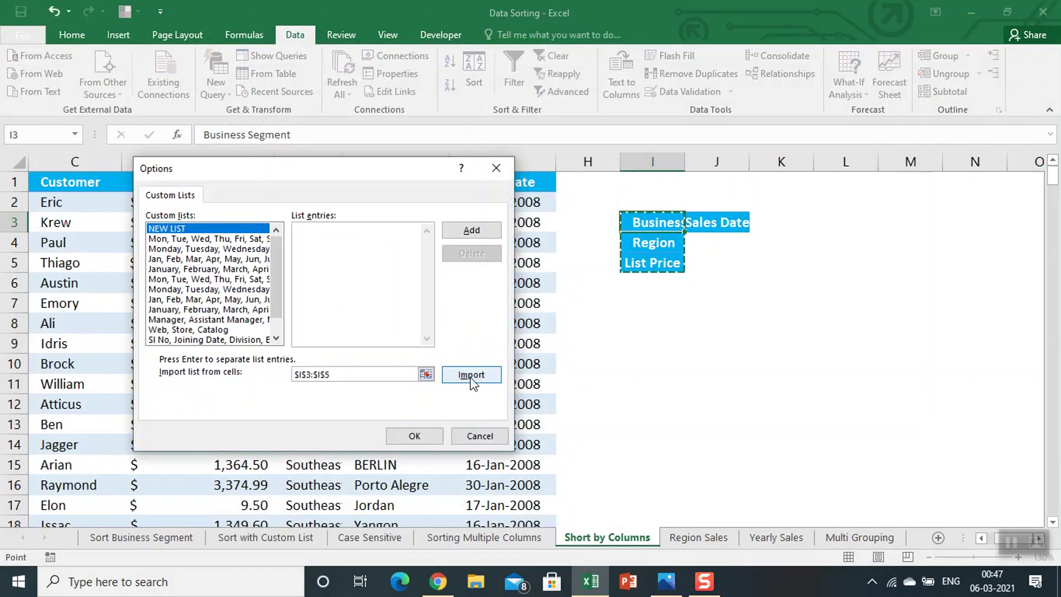
pyautogui.click(471, 375)
pyautogui.click(414, 436)
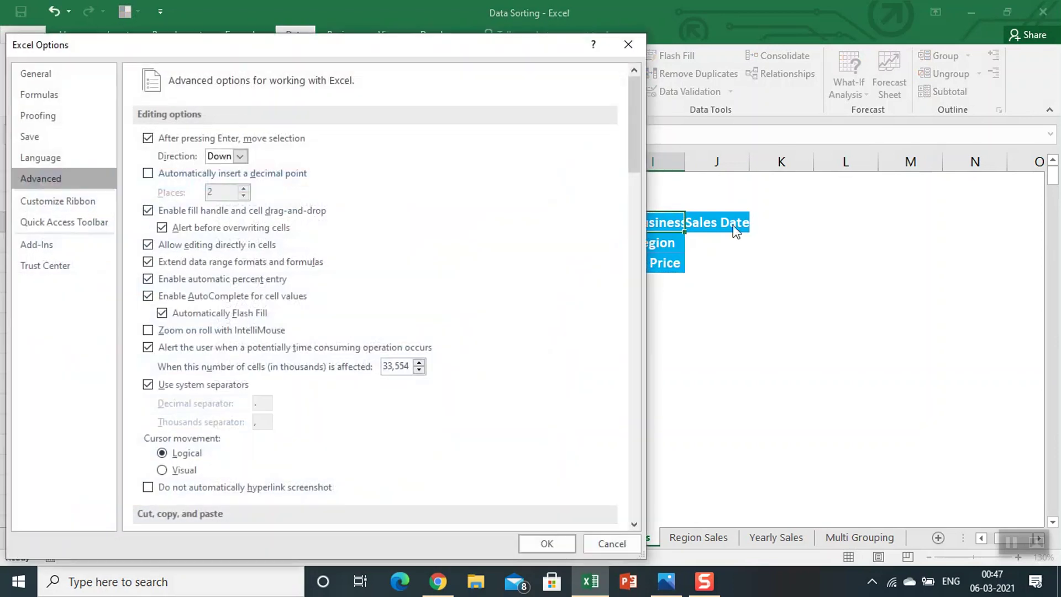
pyautogui.click(555, 541)
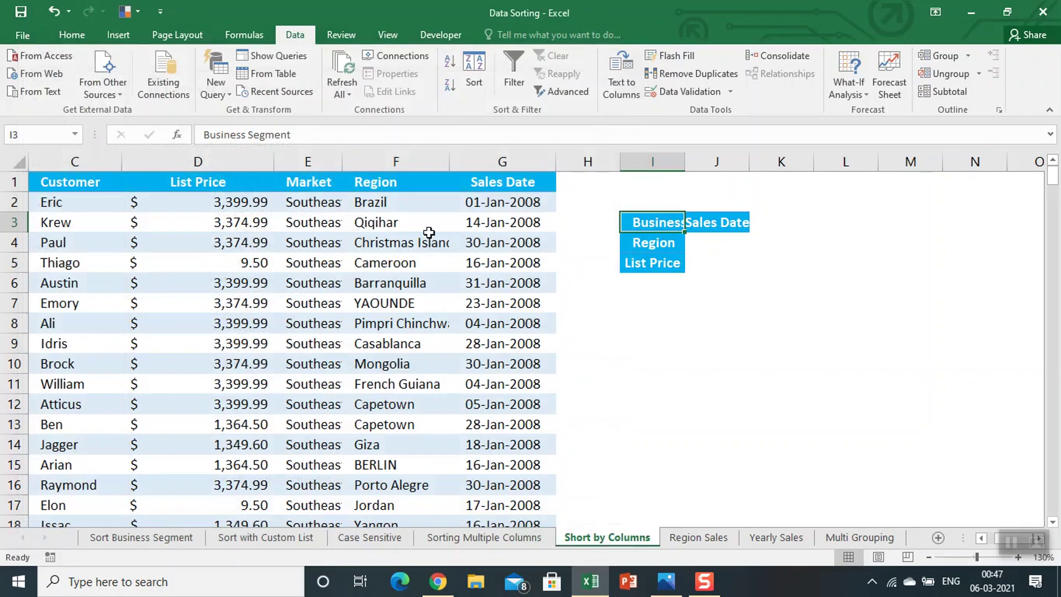
pyautogui.click(422, 186)
pyautogui.hotkey('ctrl', 'Home')
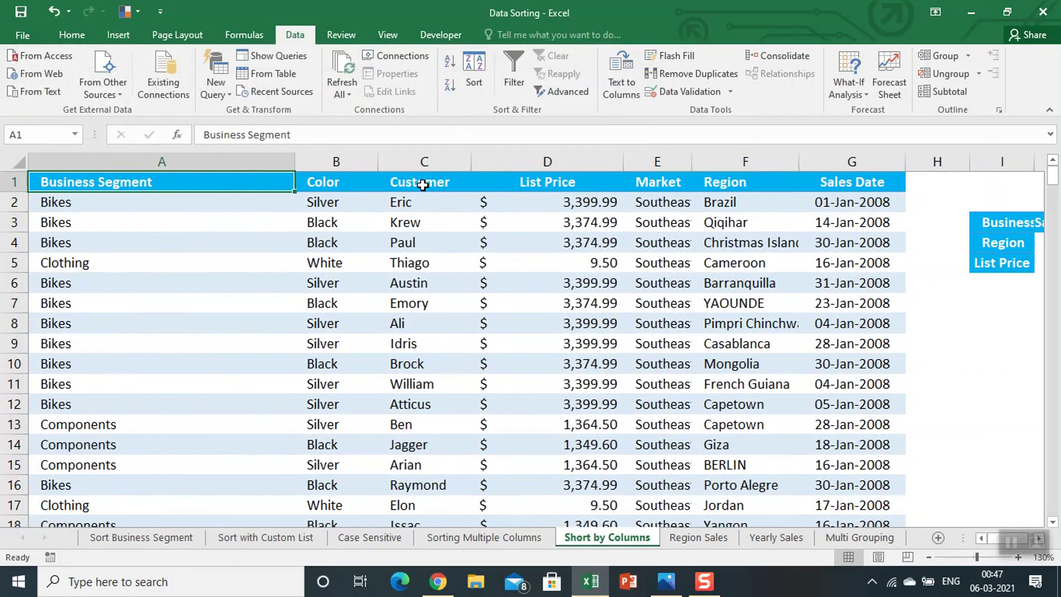
# Step: Sort columns left to right by Row 1 using the Business Segment, Region, List Price custom list
pyautogui.click(474, 81)
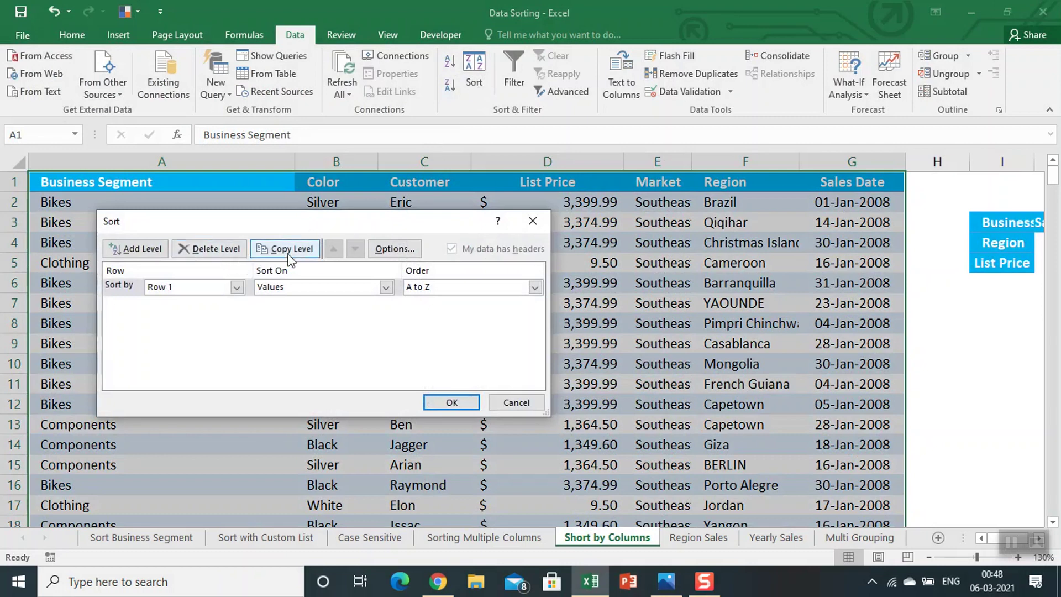
pyautogui.click(395, 249)
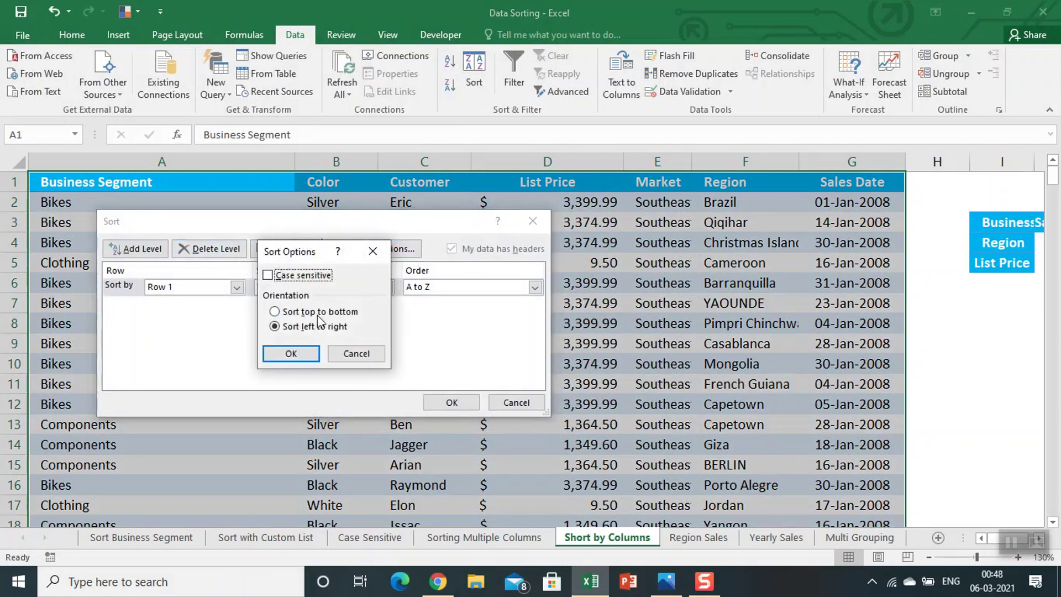
pyautogui.click(291, 353)
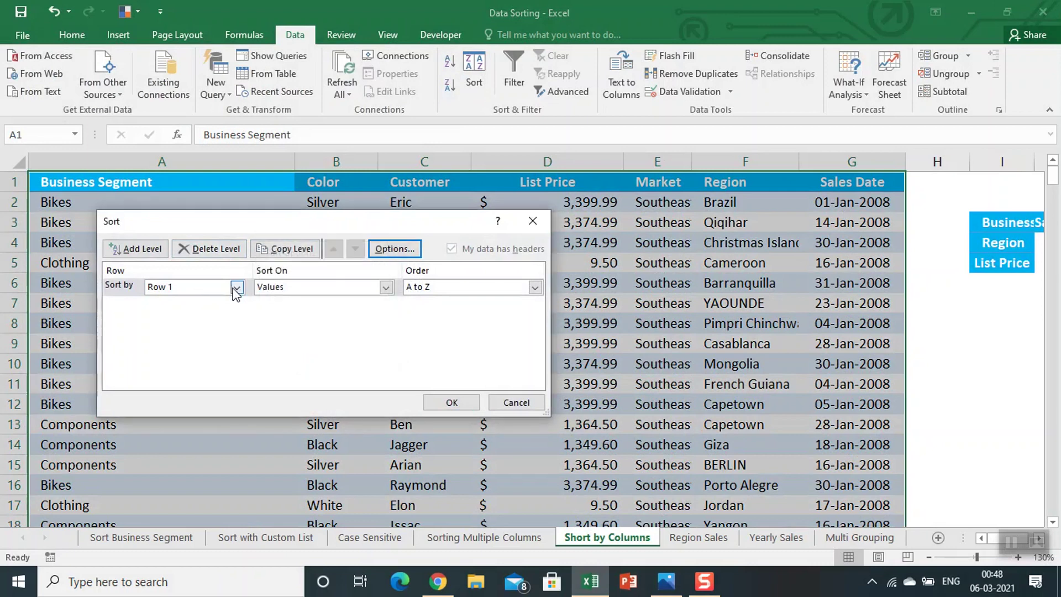
pyautogui.click(534, 287)
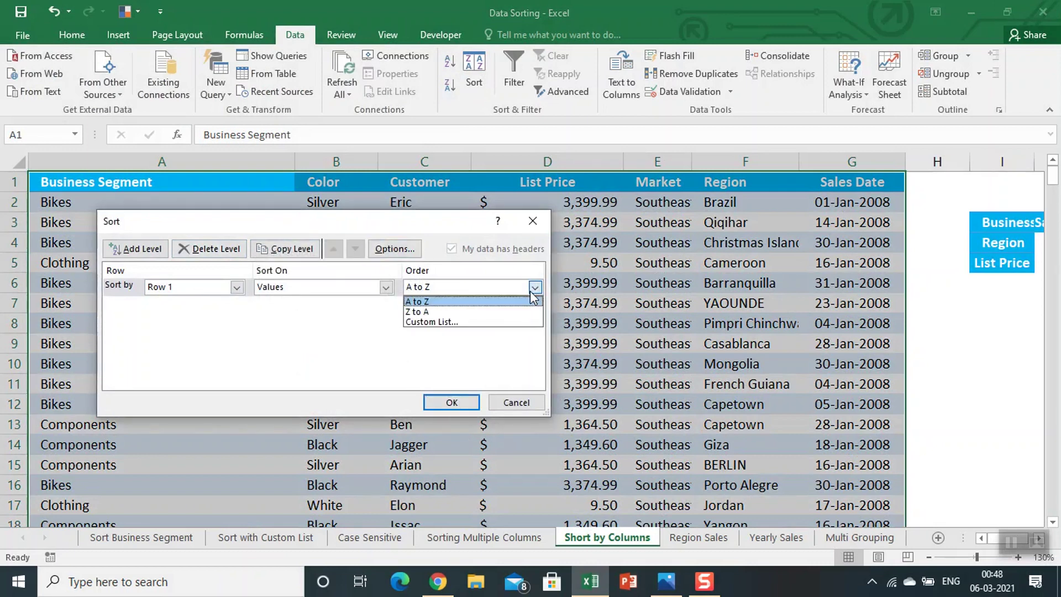
pyautogui.click(473, 323)
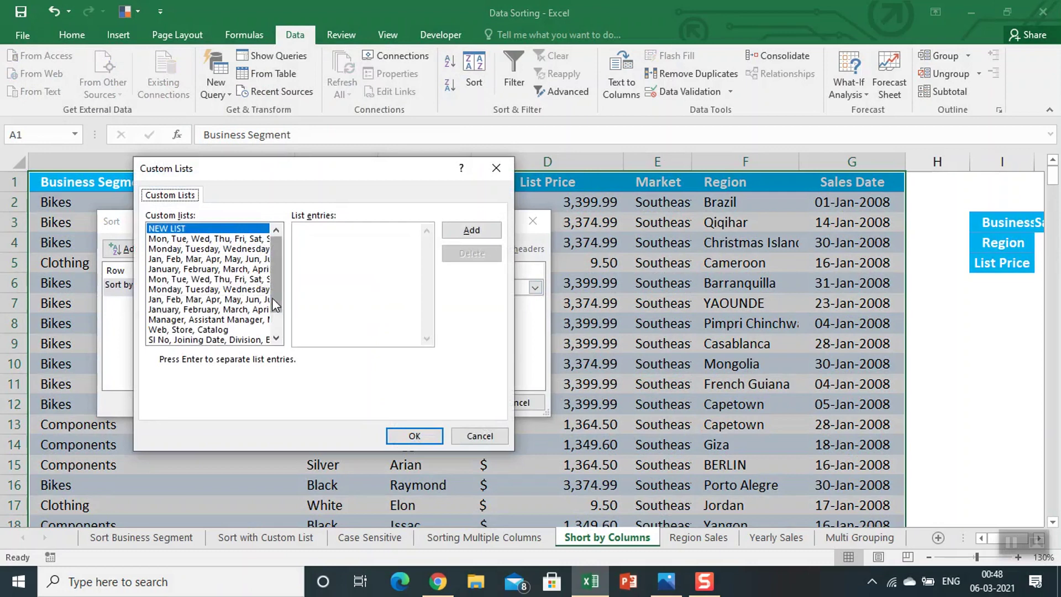
pyautogui.scroll(-1, 272, 297)
pyautogui.click(211, 340)
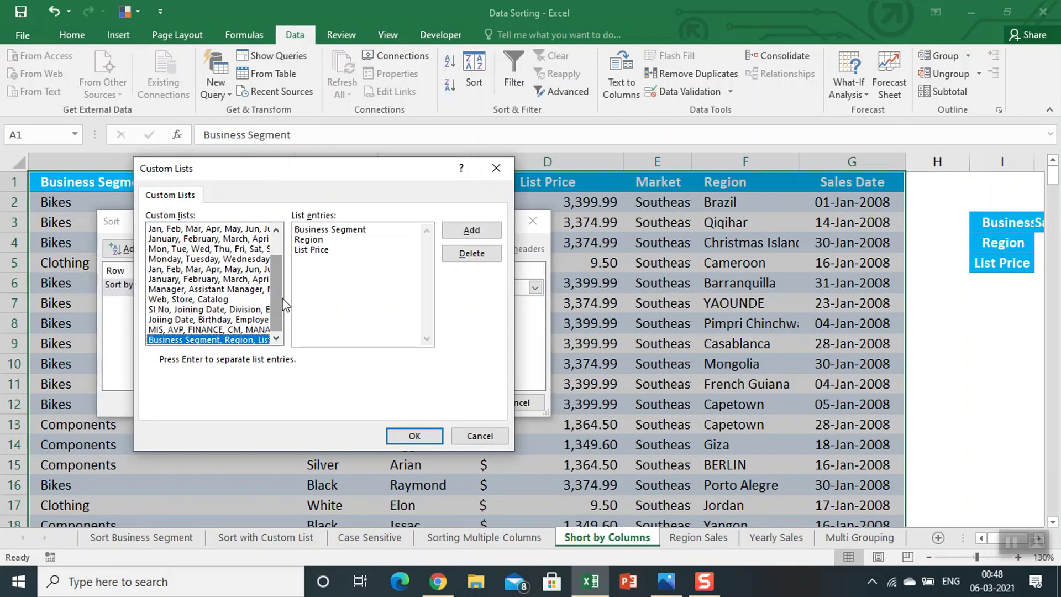
pyautogui.click(414, 435)
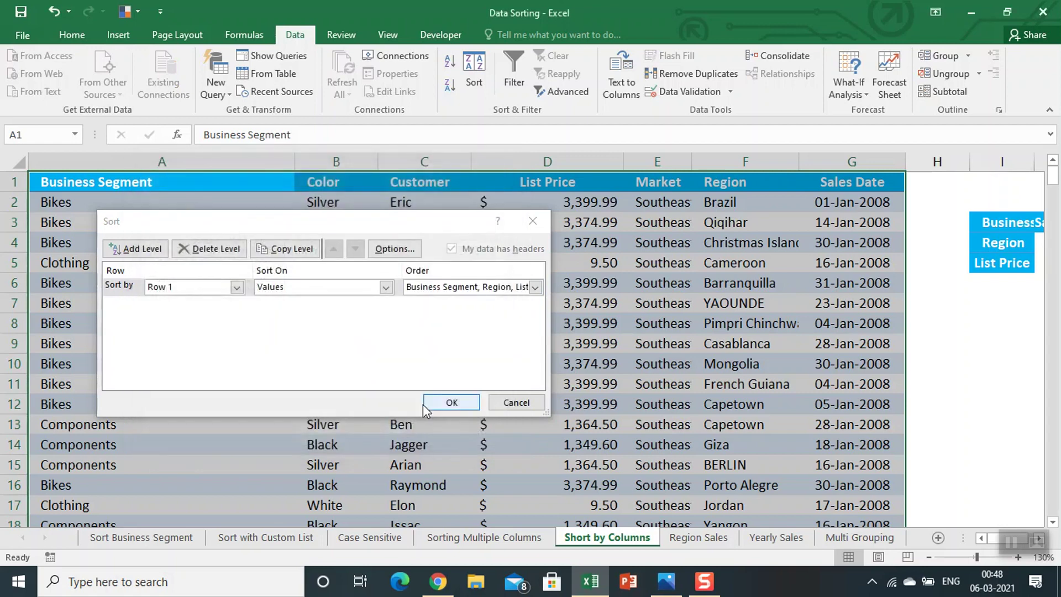
pyautogui.click(430, 409)
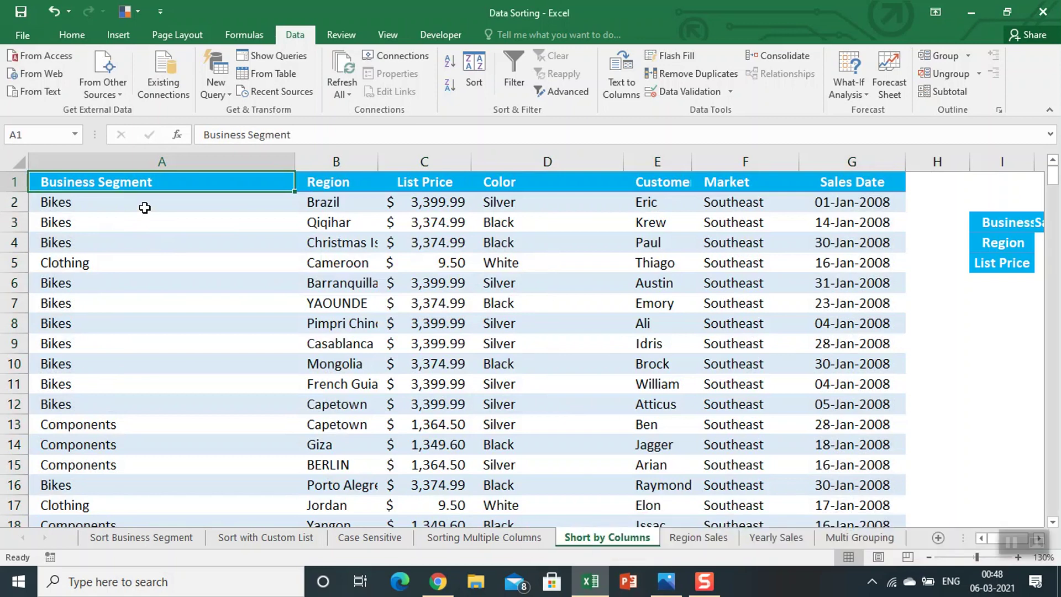
# Step: Copy the Sales Date header from J3 into I2, then open the File Info page
pyautogui.press('Right')
pyautogui.press('Right')
pyautogui.press('Right')
pyautogui.press('Right')
pyautogui.press('Right')
pyautogui.press('Right')
pyautogui.press('Right')
pyautogui.press('Right')
pyautogui.press('Right')
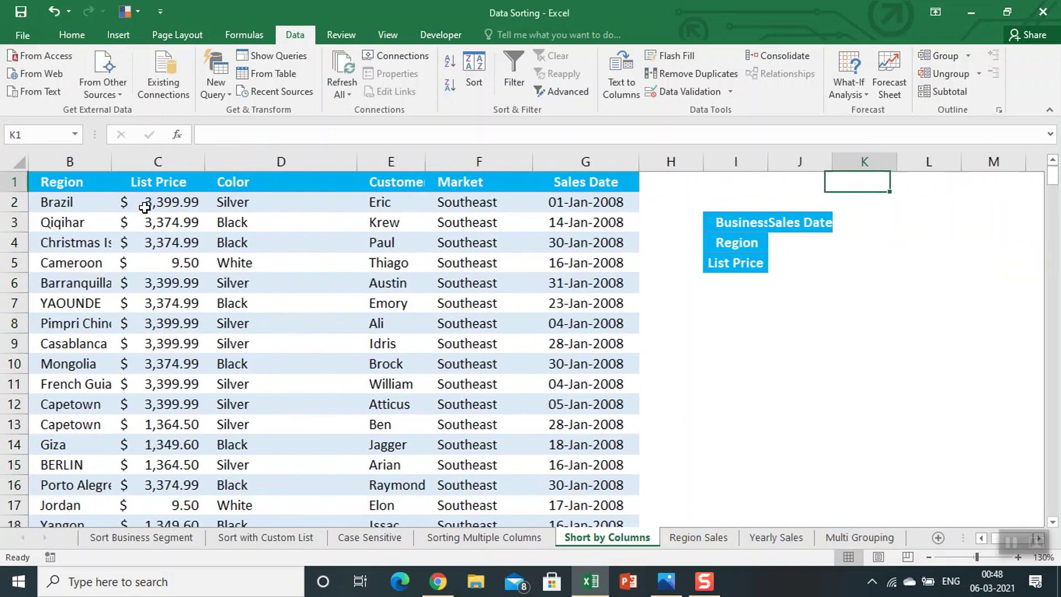
pyautogui.press('Left')
pyautogui.press('Down')
pyautogui.press('Down')
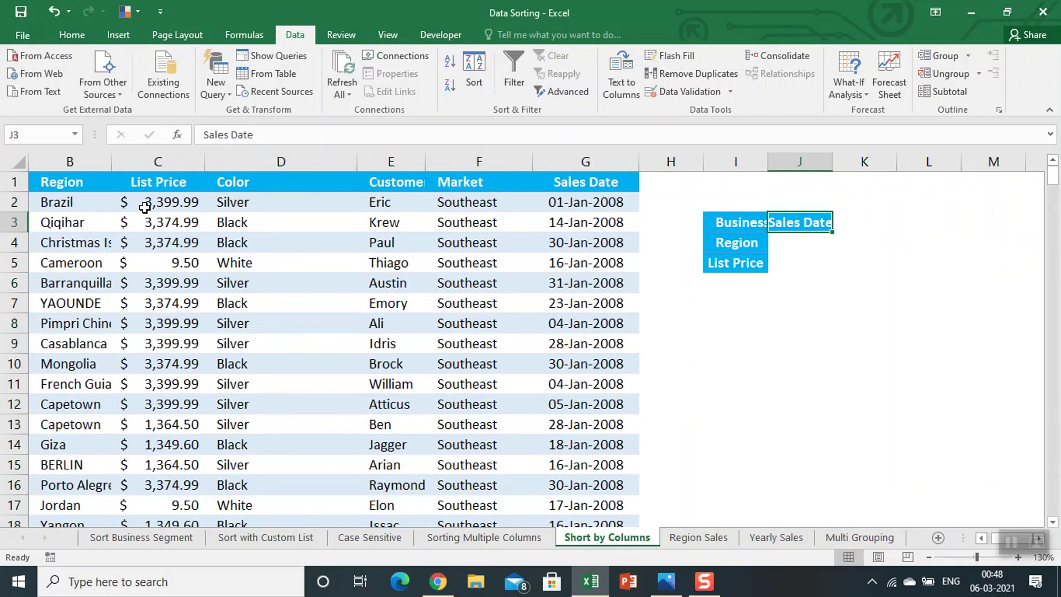
pyautogui.hotkey('ctrl', 'c')
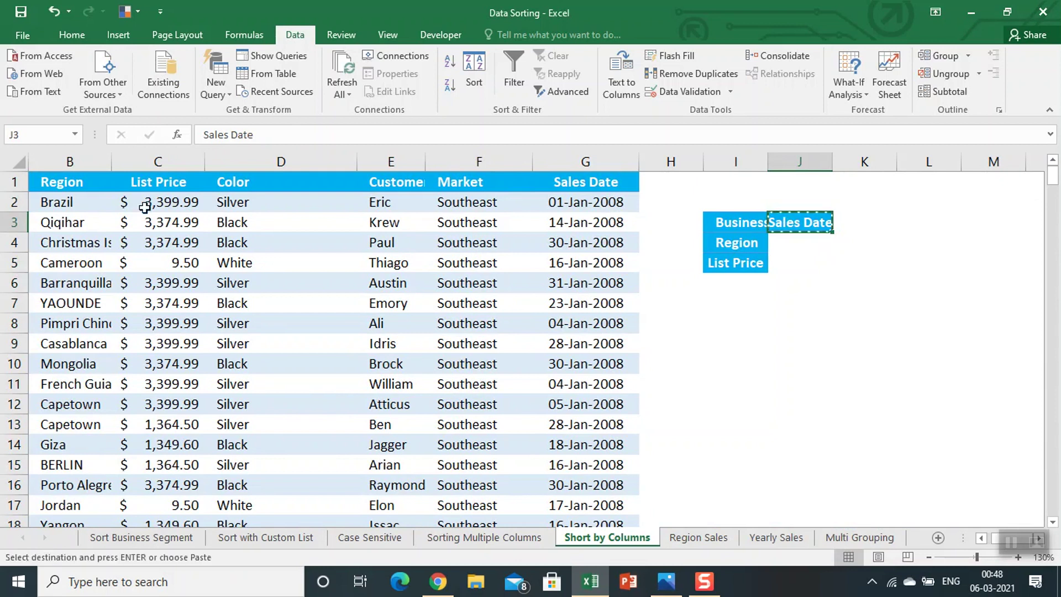
pyautogui.press('Left')
pyautogui.press('Up')
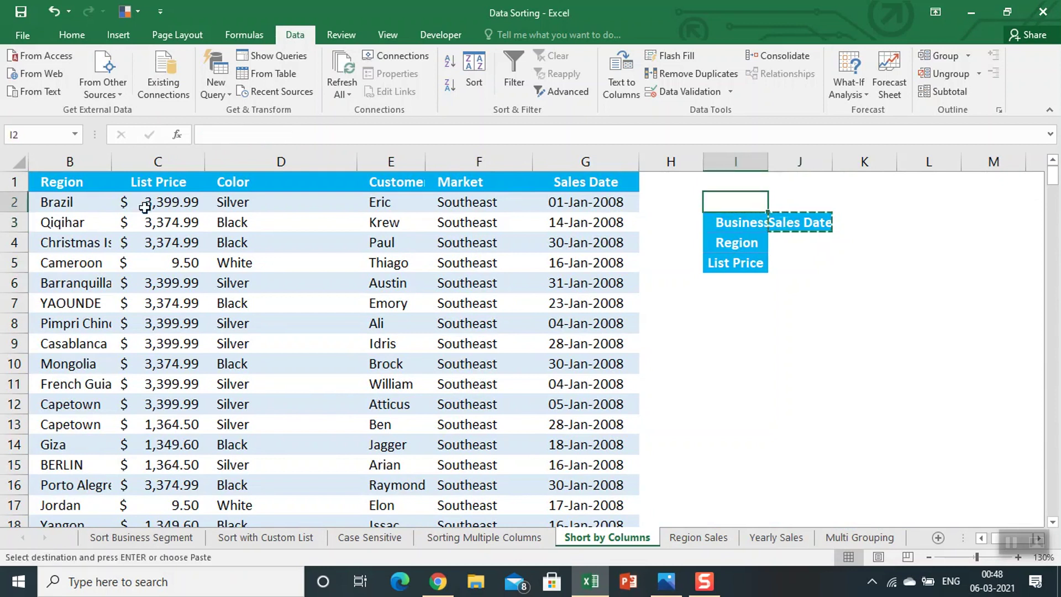
pyautogui.press('Return')
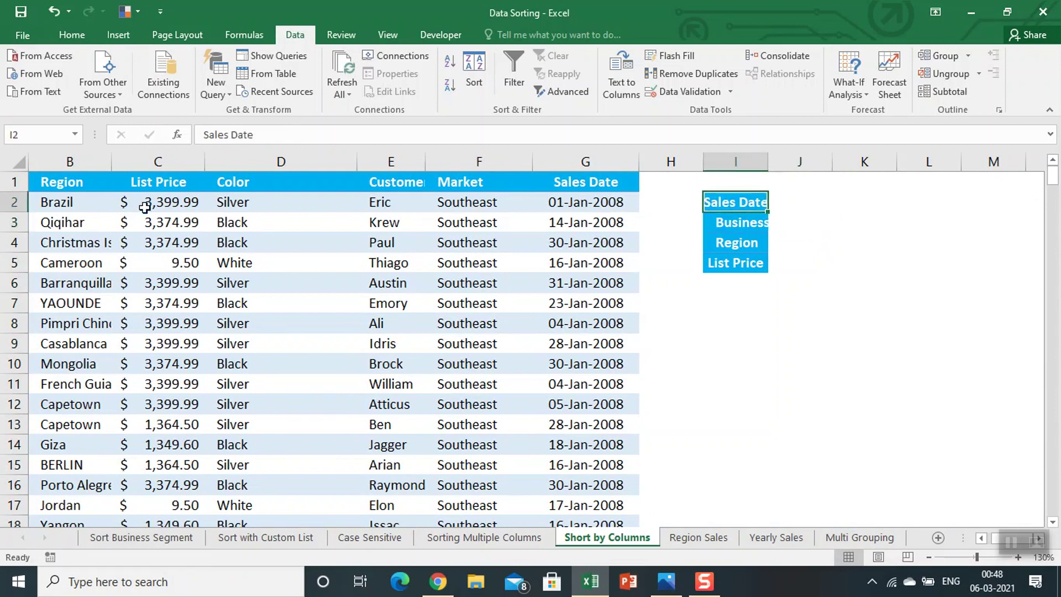
pyautogui.click(11, 34)
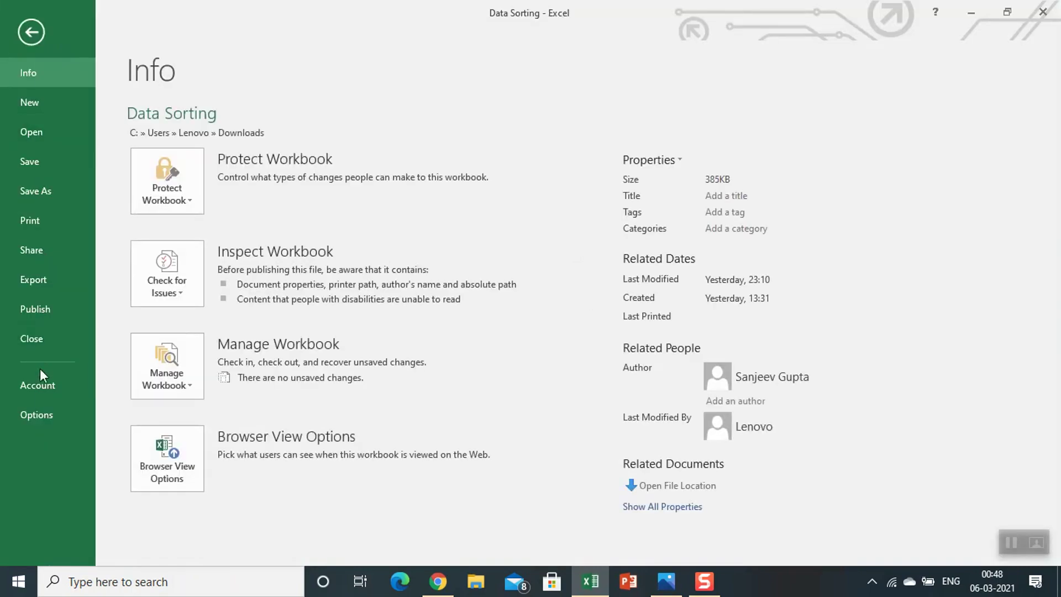
# Step: Delete the old Business Segment, Region, List Price custom list
pyautogui.click(35, 415)
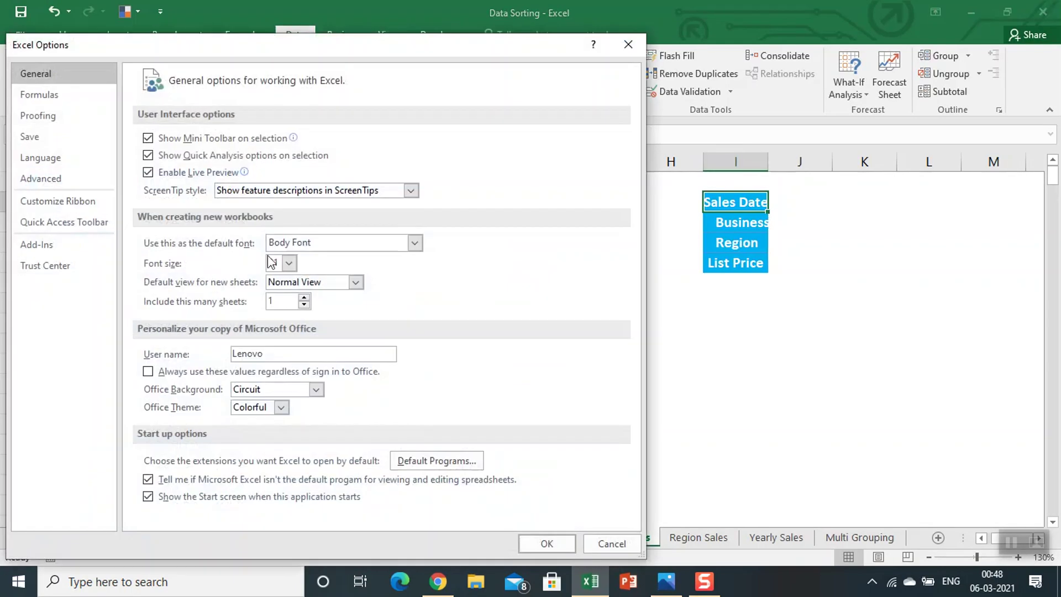
pyautogui.click(53, 176)
pyautogui.moveTo(638, 144); pyautogui.dragTo(639, 450)
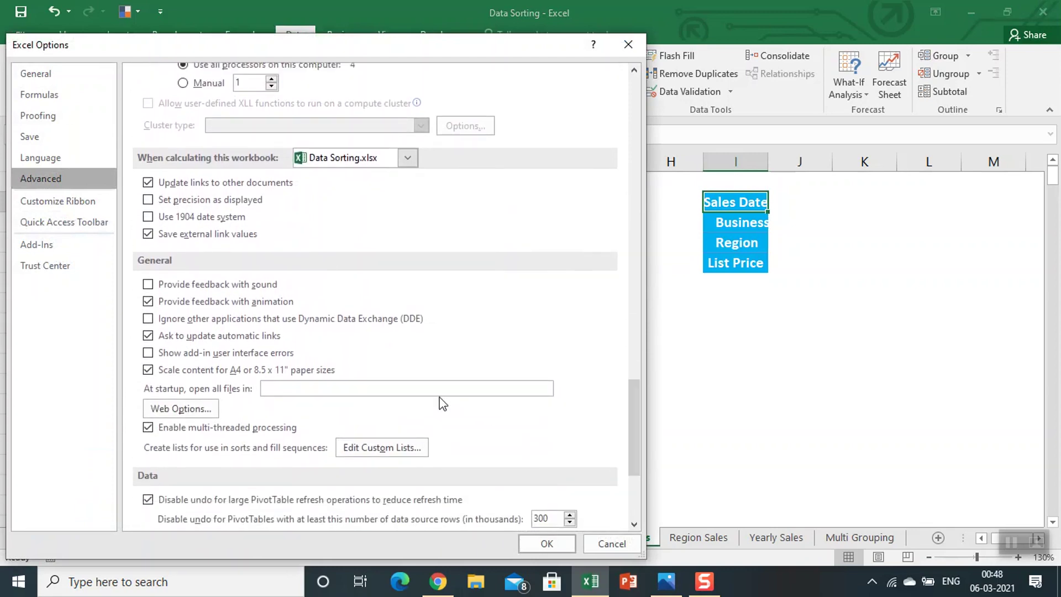
pyautogui.click(391, 449)
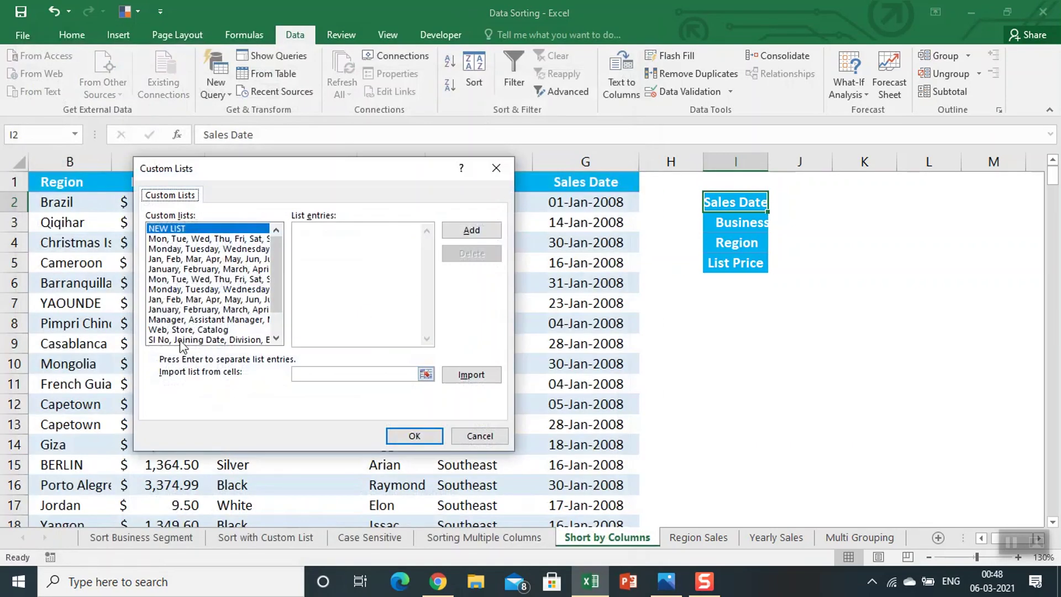
pyautogui.scroll(-1, 274, 304)
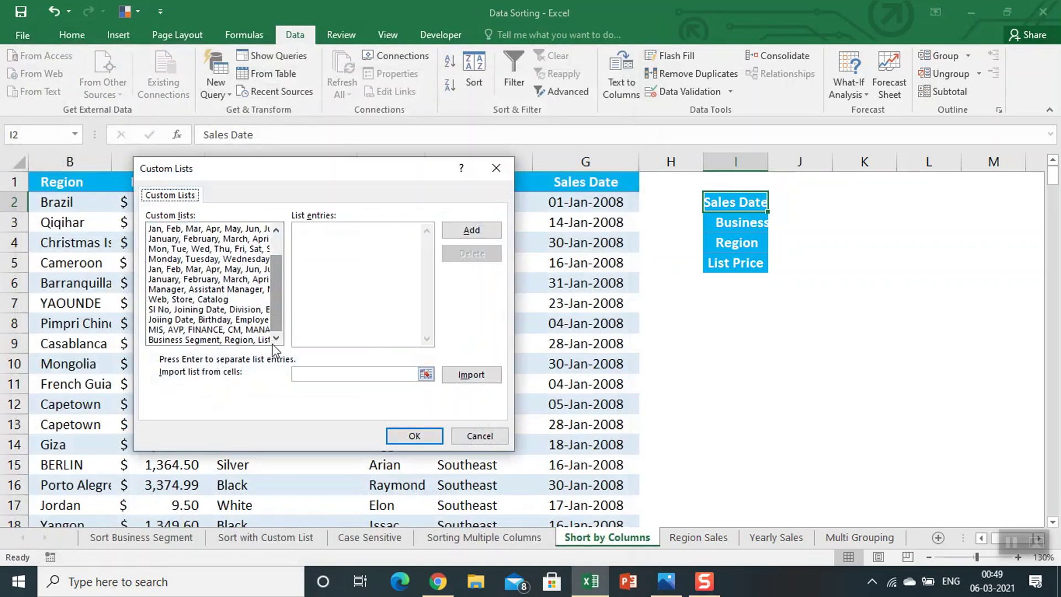
pyautogui.click(238, 339)
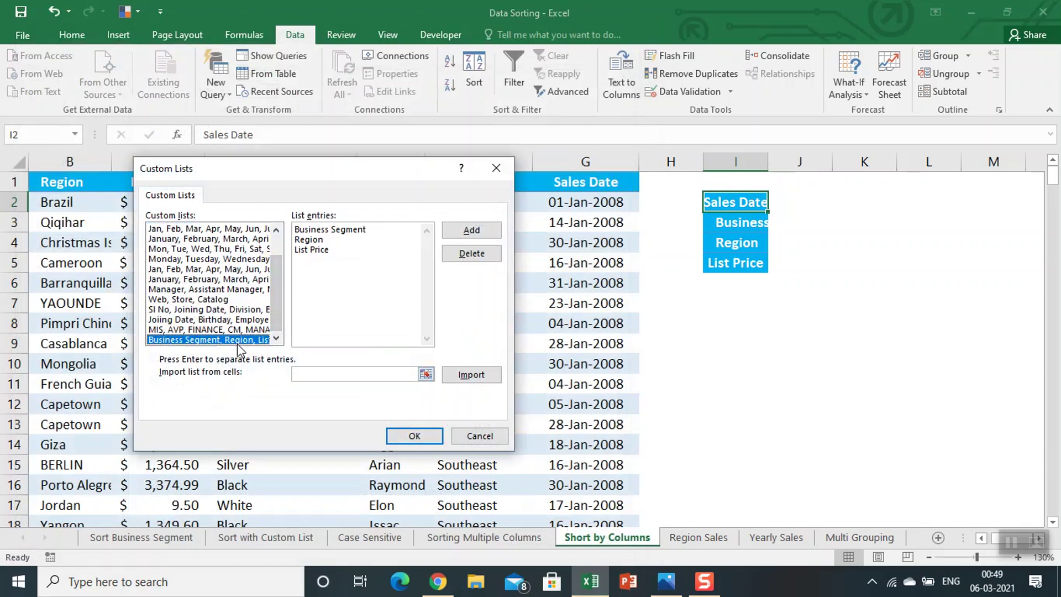
pyautogui.click(471, 255)
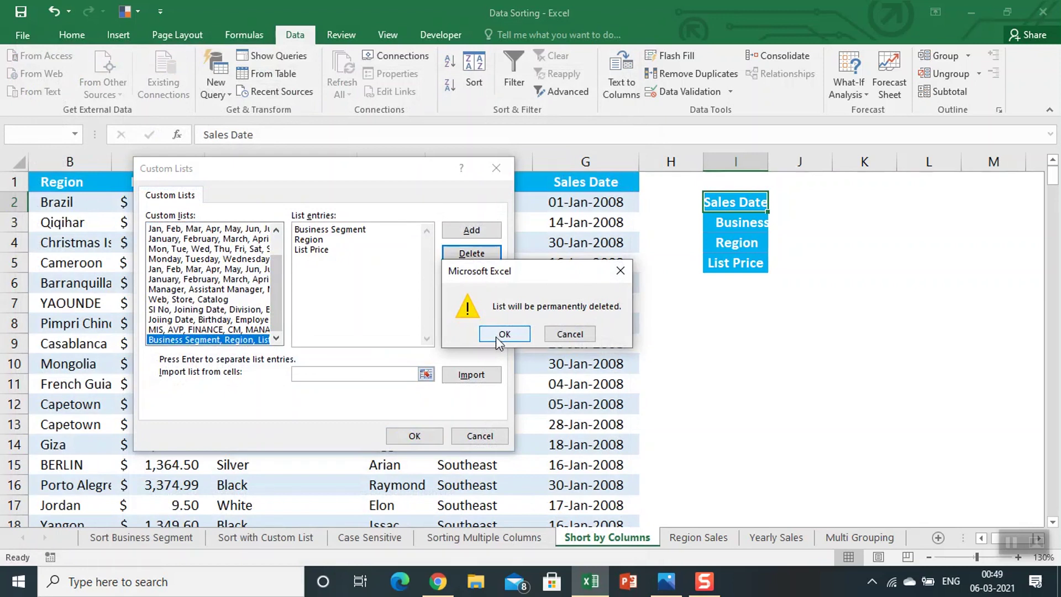
pyautogui.click(498, 334)
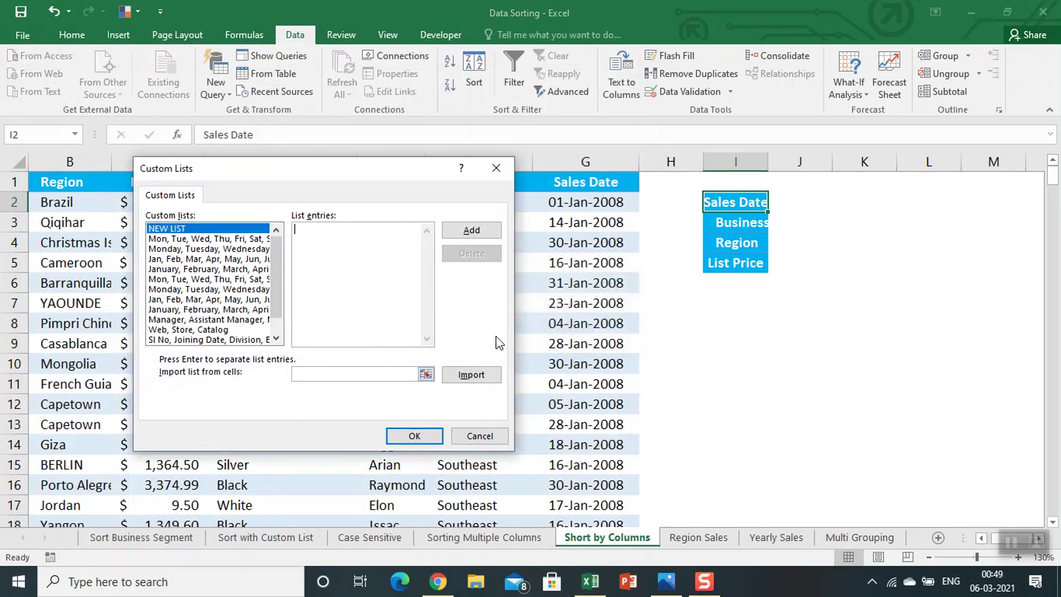
# Step: Import cells I2:I5 as the new custom list and close Excel Options
pyautogui.click(408, 374)
pyautogui.moveTo(750, 202); pyautogui.dragTo(749, 263)
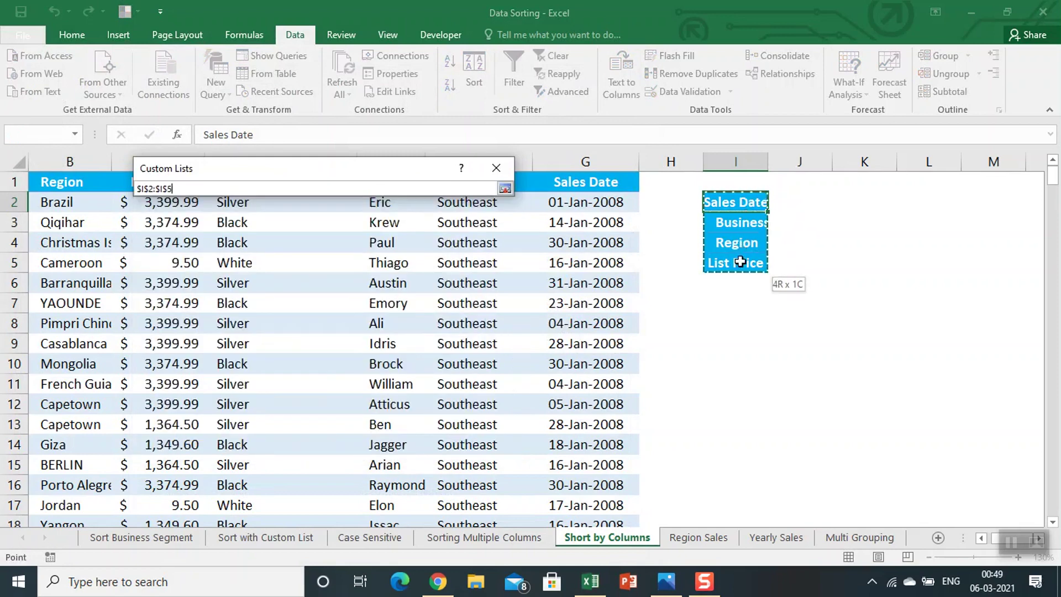
pyautogui.click(473, 374)
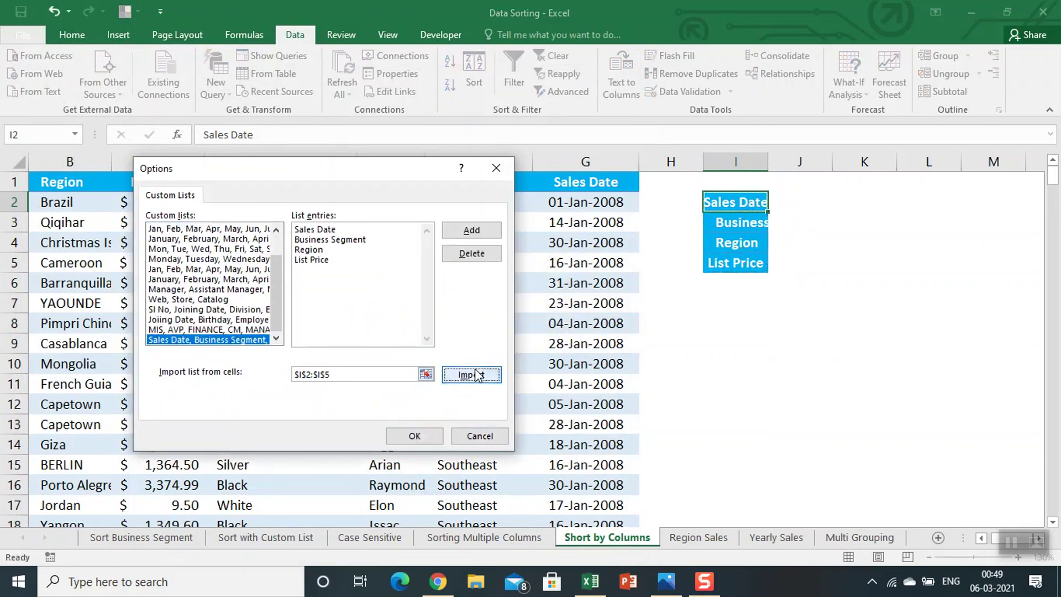
pyautogui.click(414, 434)
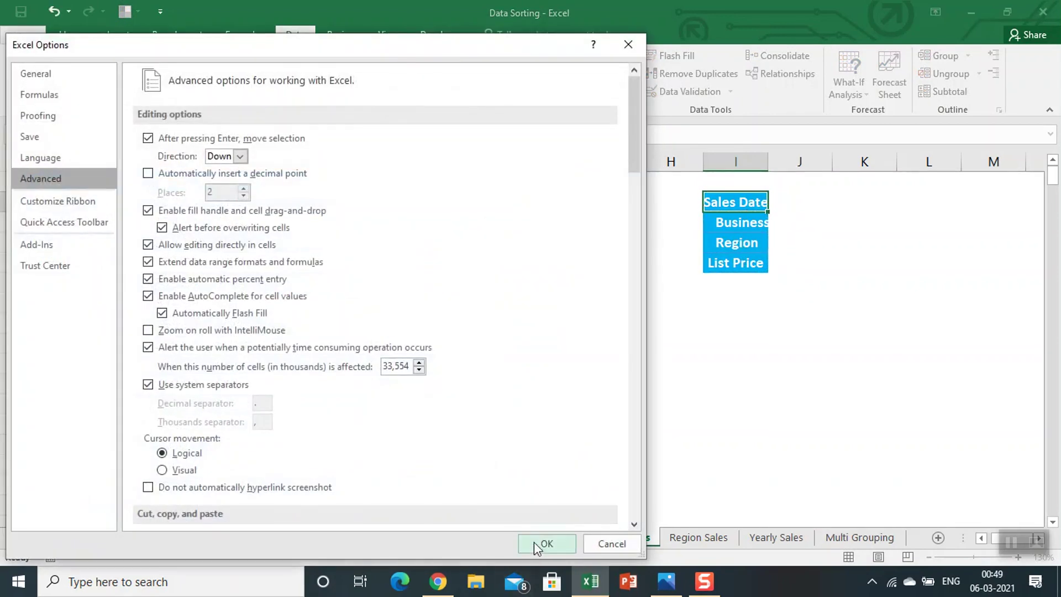
pyautogui.click(534, 543)
pyautogui.hotkey('ctrl', 'Left')
pyautogui.hotkey('ctrl', 'Left')
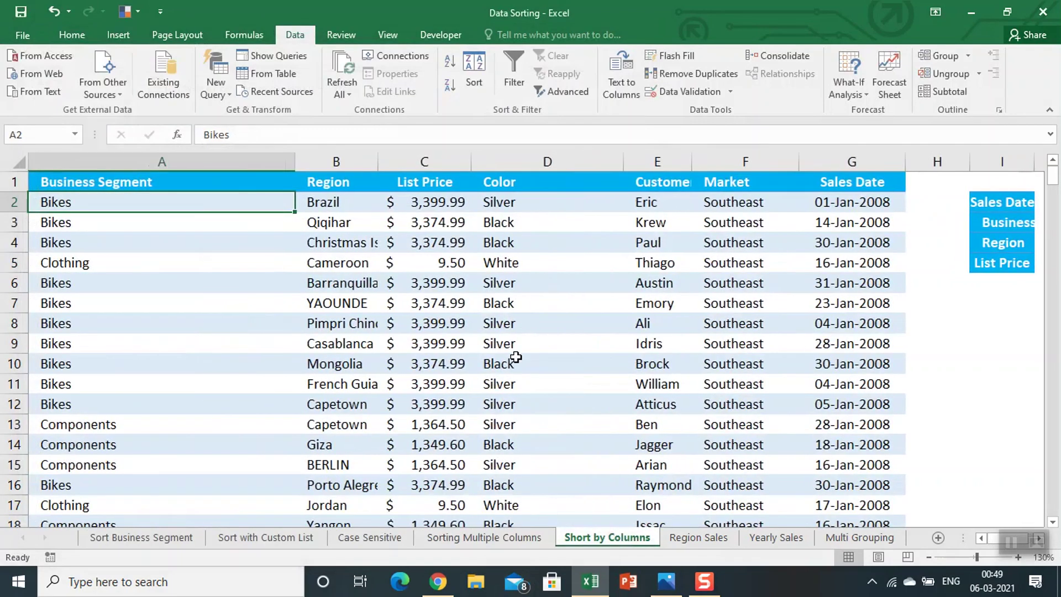
# Step: Sort A1:G297 left to right by the Sales Date, Business Segment, Region, List Price custom list
pyautogui.press('Up')
pyautogui.hotkey('ctrl', 'shift', 'End')
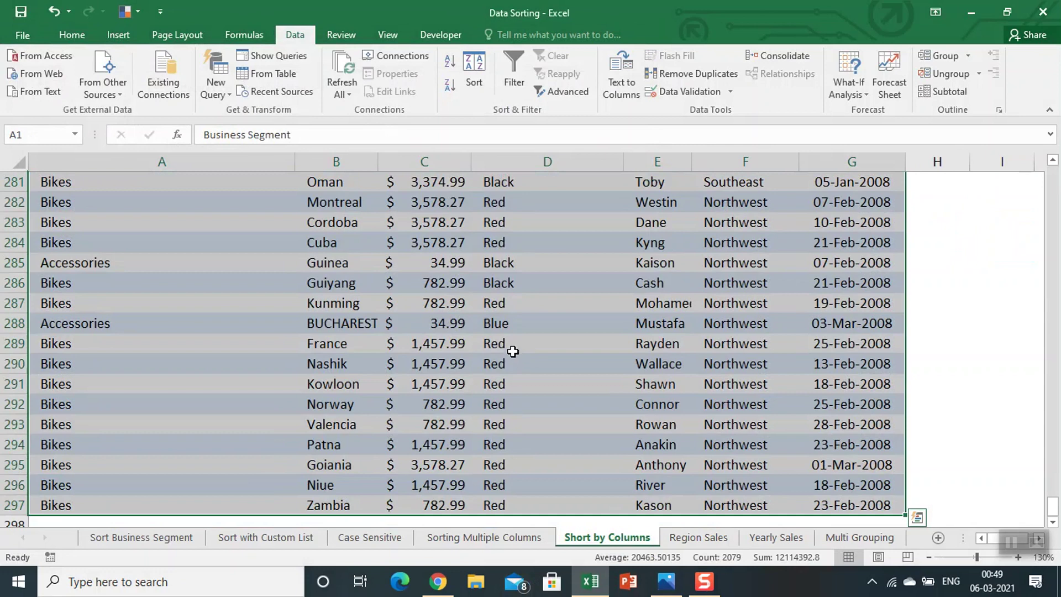
pyautogui.click(474, 71)
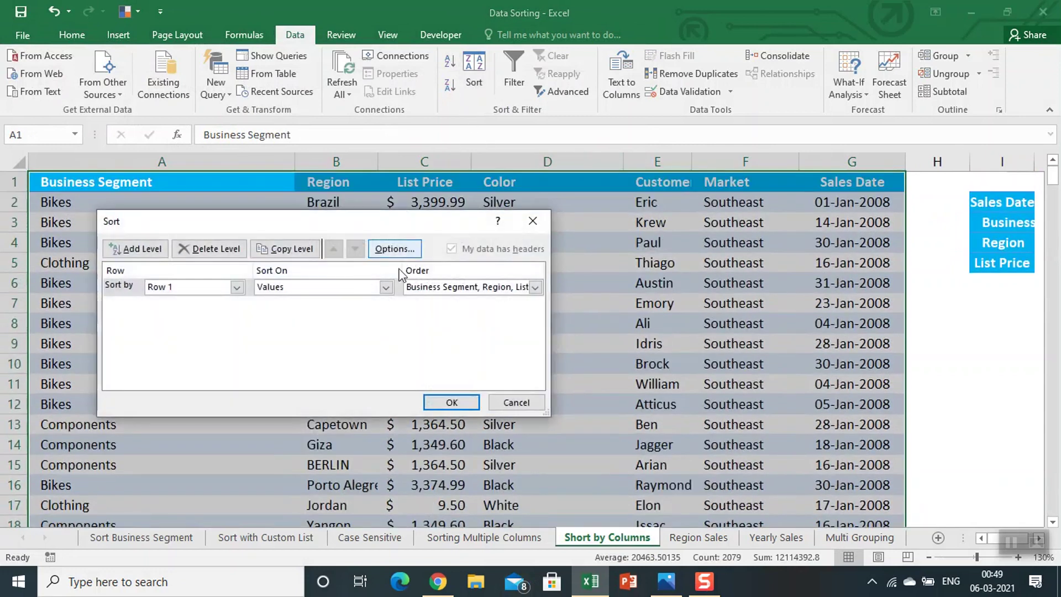
pyautogui.click(535, 287)
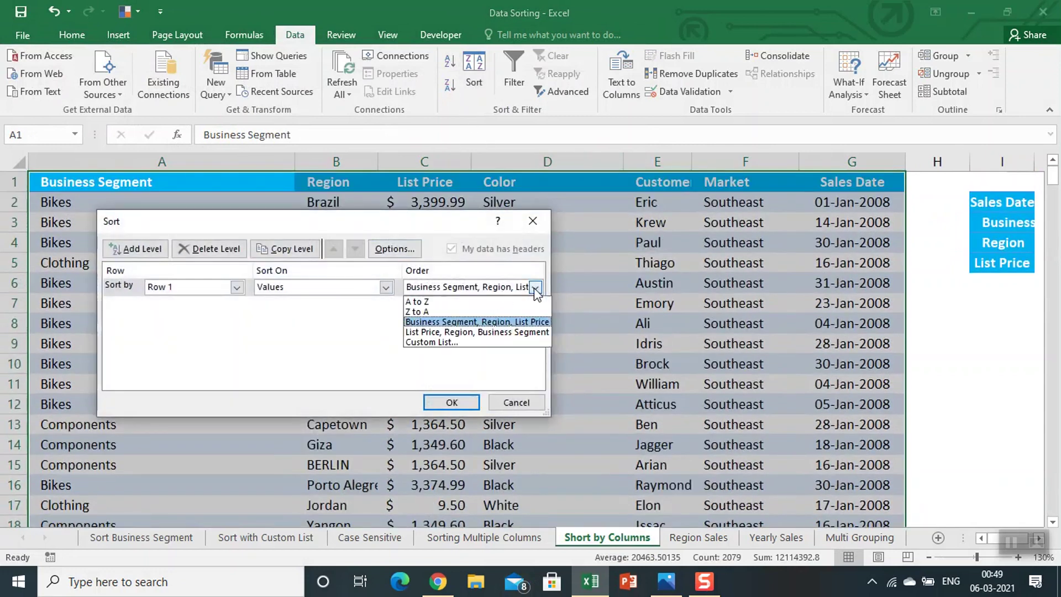
pyautogui.click(436, 342)
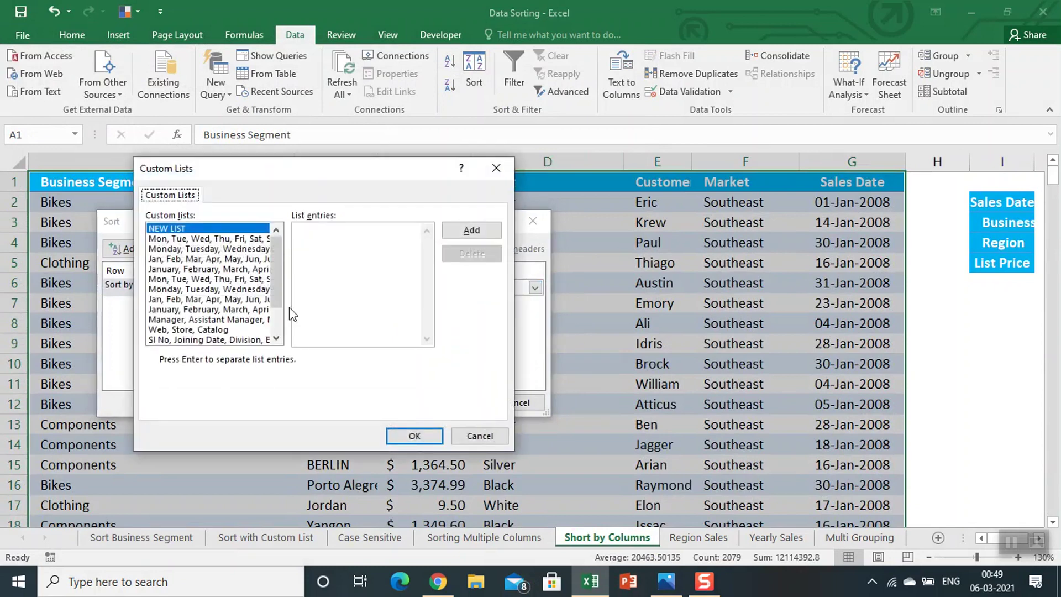
pyautogui.click(234, 339)
pyautogui.scroll(-2, 233, 343)
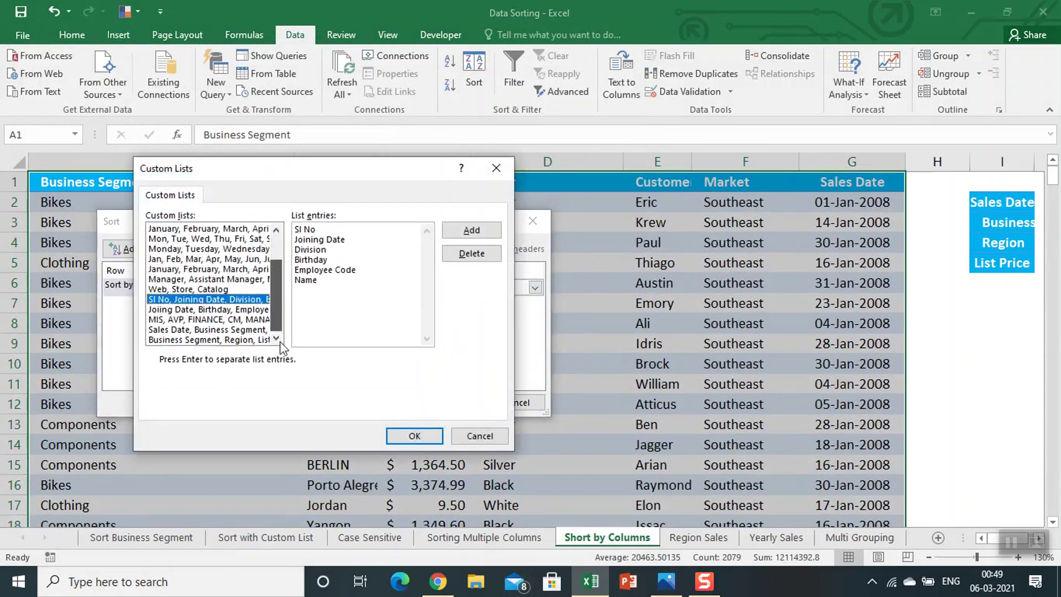
pyautogui.click(233, 339)
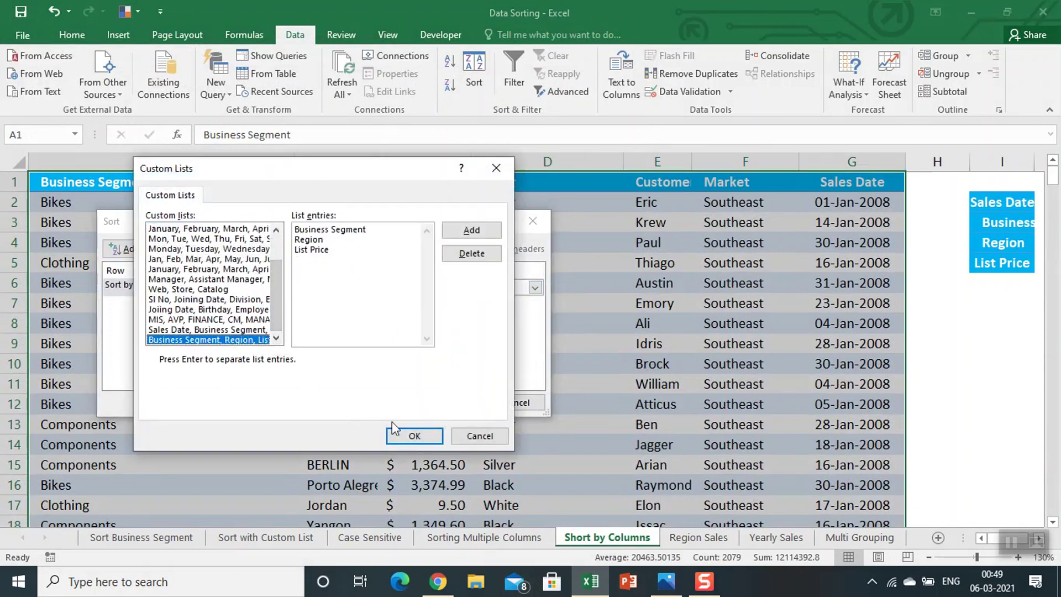
pyautogui.click(209, 330)
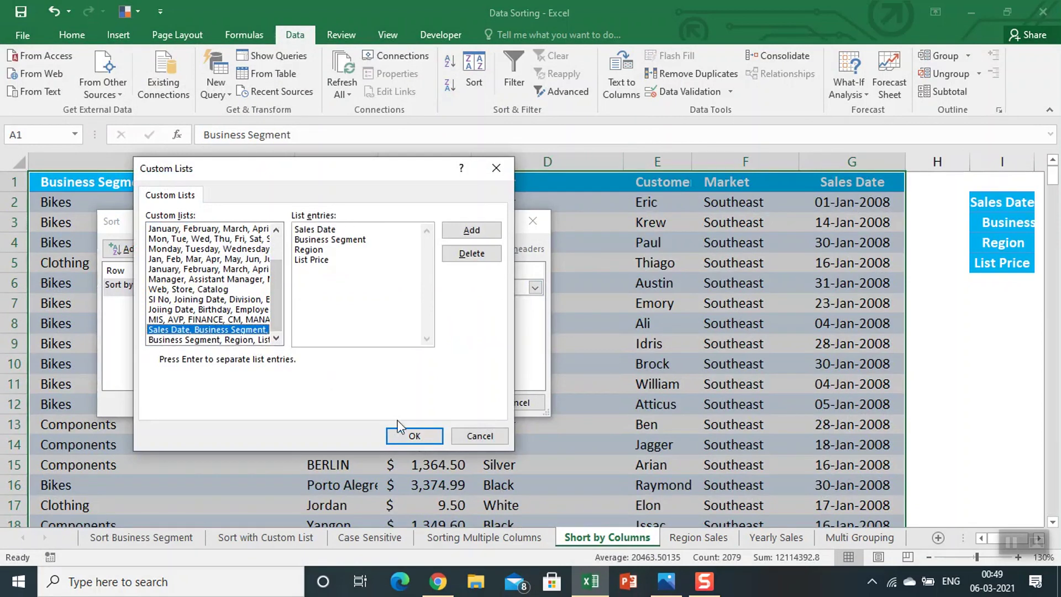
pyautogui.click(416, 436)
pyautogui.click(450, 403)
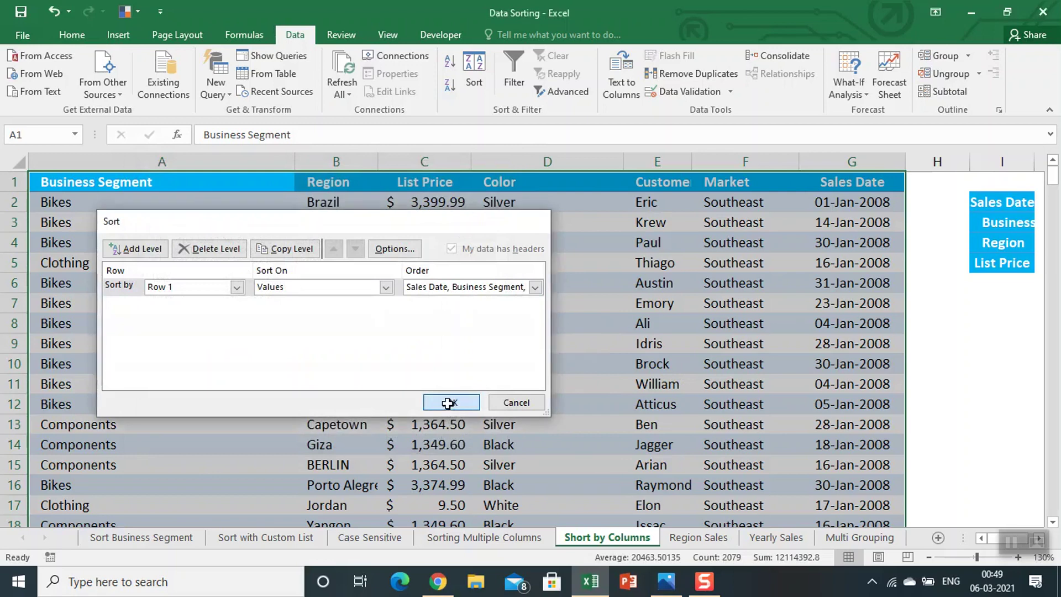
# Step: Step across the row 1 headers to verify the new column order
pyautogui.hotkey('ctrl', 'Home')
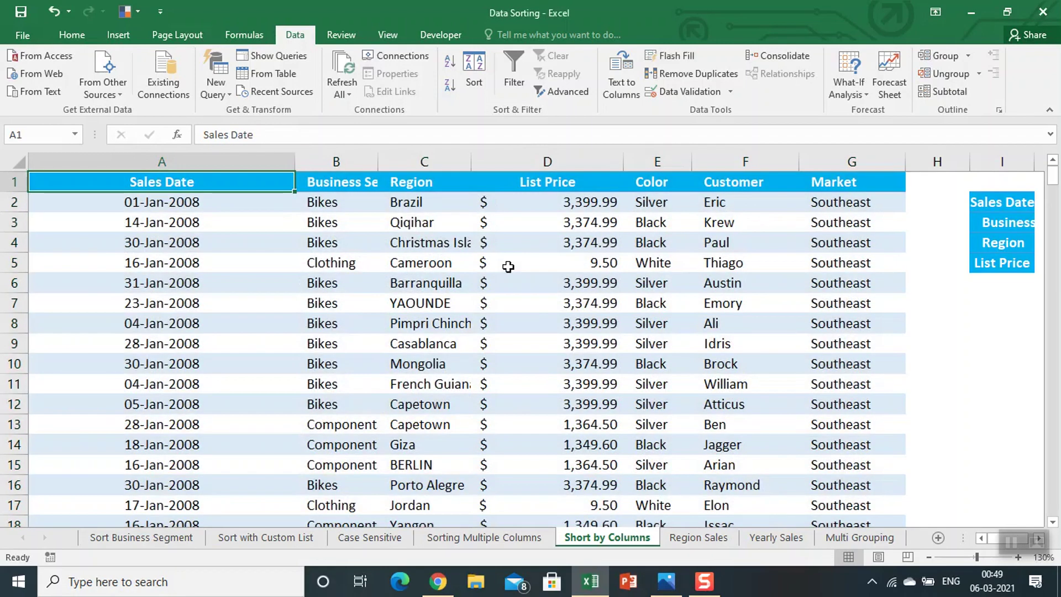
pyautogui.press('Right')
pyautogui.press('Right')
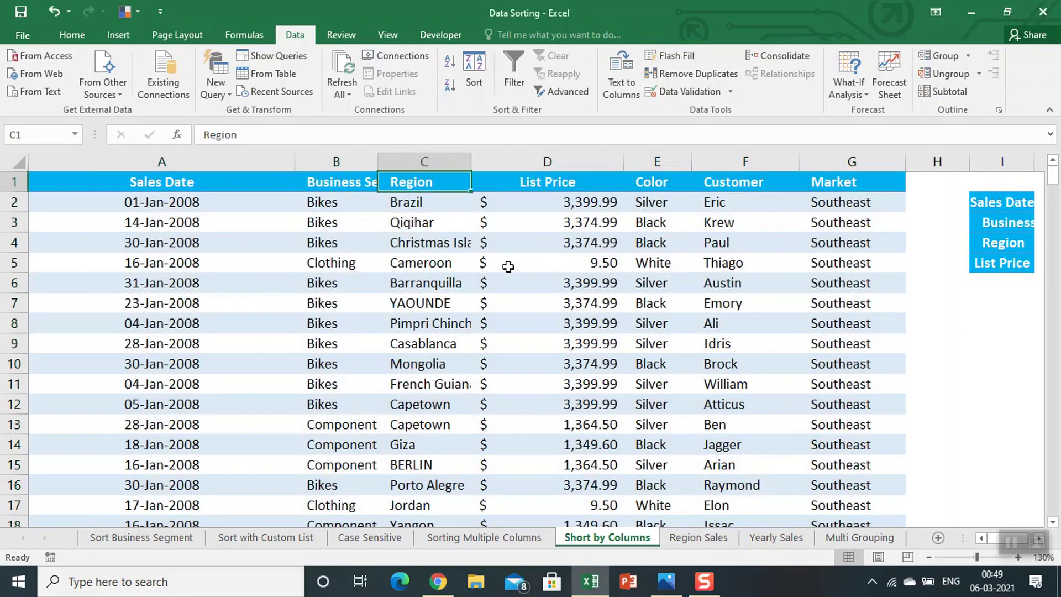
pyautogui.press('Right')
pyautogui.press('Home')
pyautogui.press('Right')
pyautogui.press('Right')
pyautogui.press('Right')
pyautogui.press('Right')
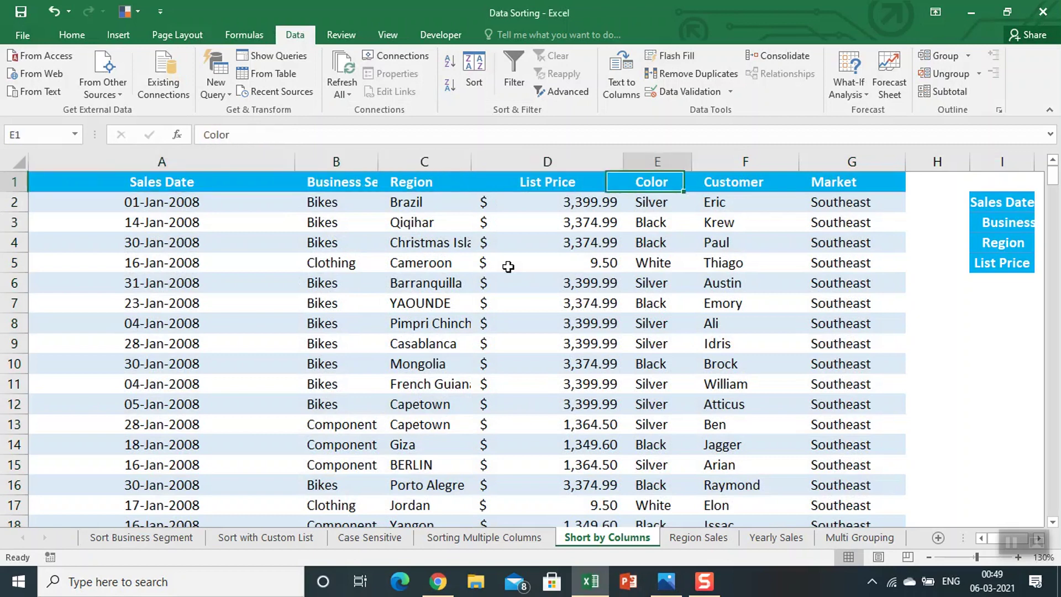
pyautogui.press('Right')
pyautogui.press('Right')
pyautogui.press('Right')
pyautogui.press('Home')
pyautogui.press('Right')
pyautogui.press('Right')
pyautogui.press('Right')
pyautogui.press('Right')
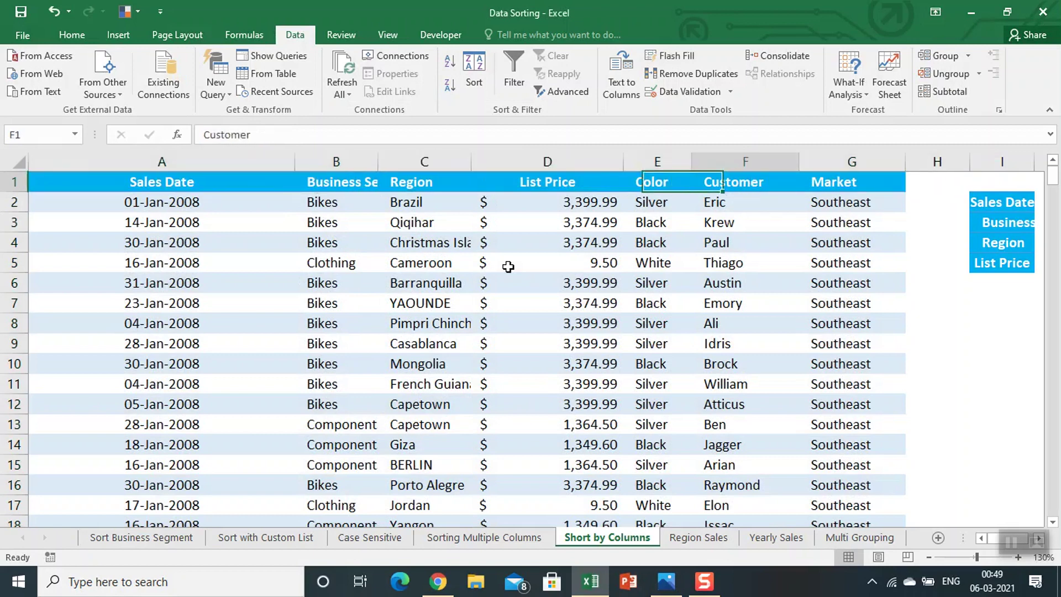
pyautogui.press('Right')
pyautogui.press('Right')
pyautogui.press('Right')
# Step: Compare the headers with the list in column I, then go to the Region Sales sheet
pyautogui.press('Down')
pyautogui.press('Down')
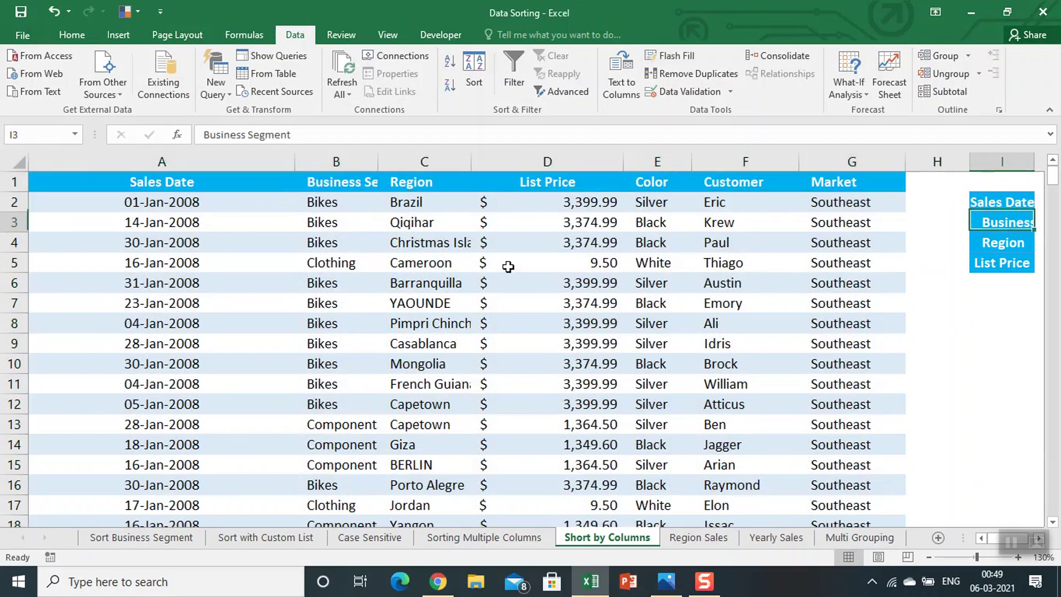
pyautogui.press('Down')
pyautogui.press('Down')
pyautogui.press('Left')
pyautogui.press('Left')
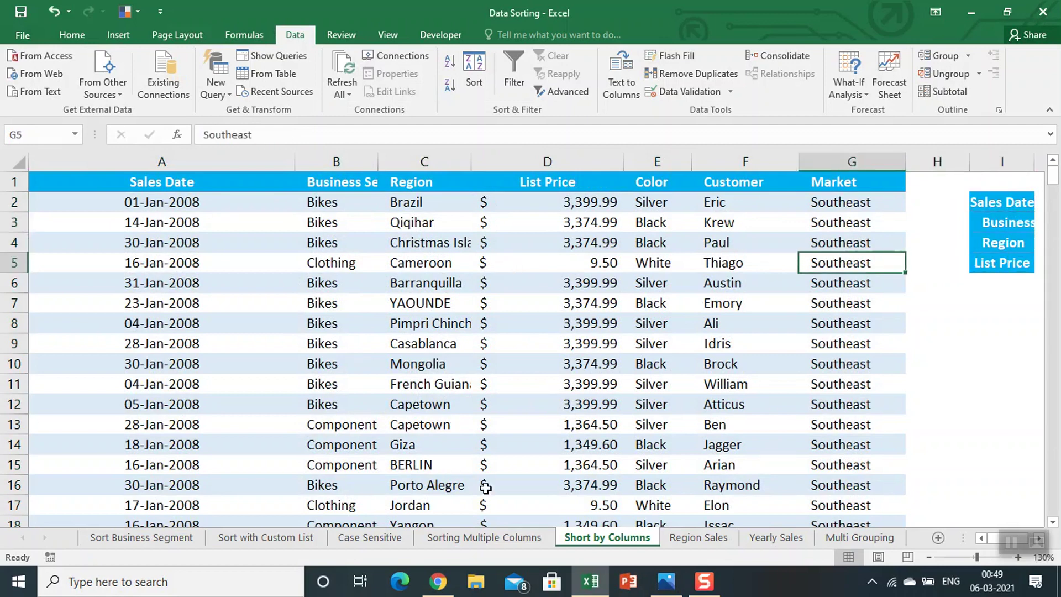
pyautogui.click(690, 539)
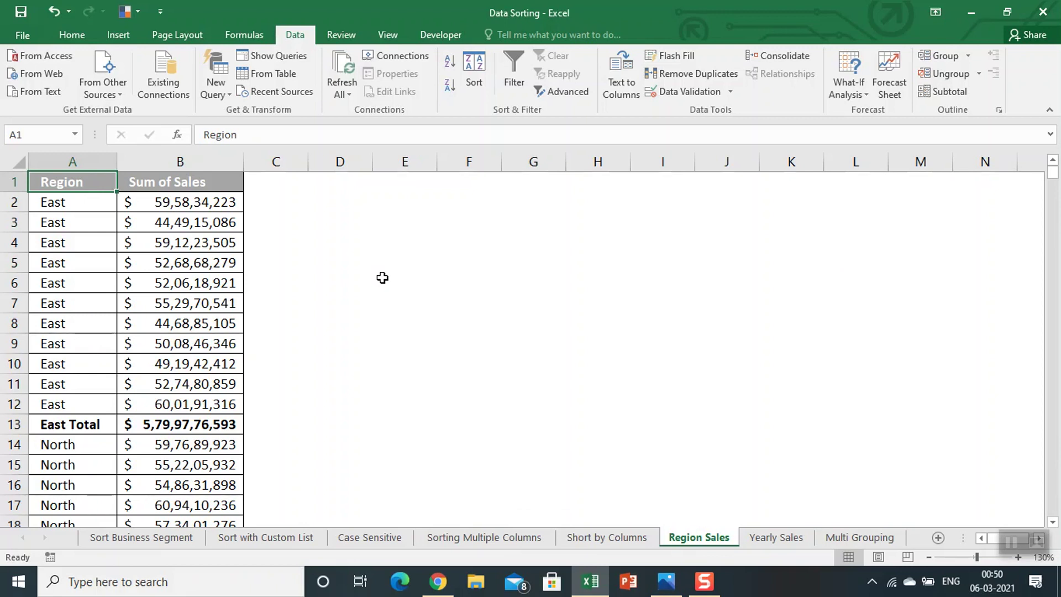
# Step: Apply Auto Outline to the Region Sales table, grouping each region's rows under its total
pyautogui.click(968, 55)
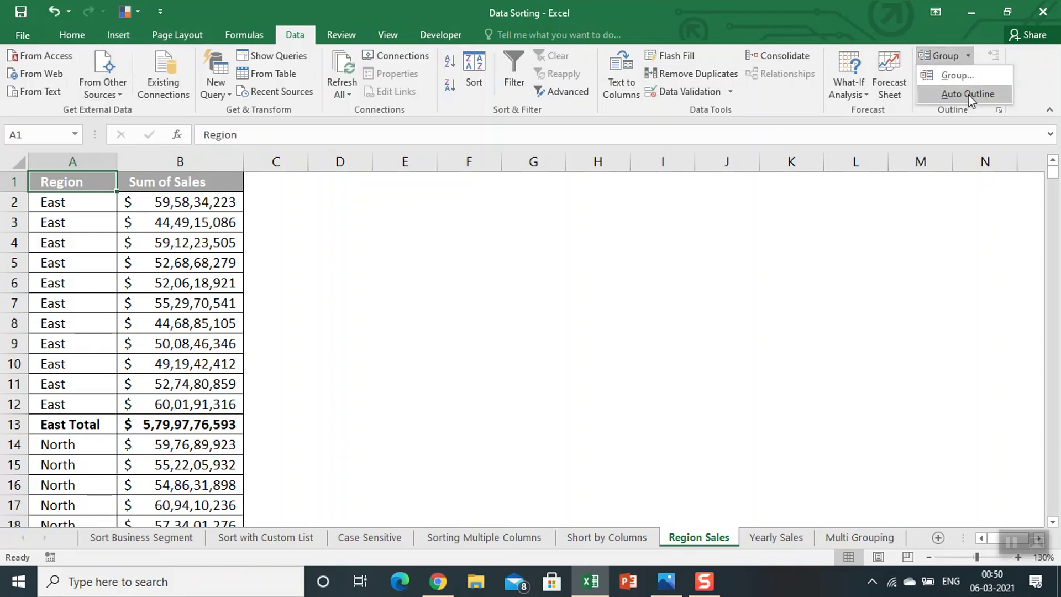
pyautogui.click(967, 95)
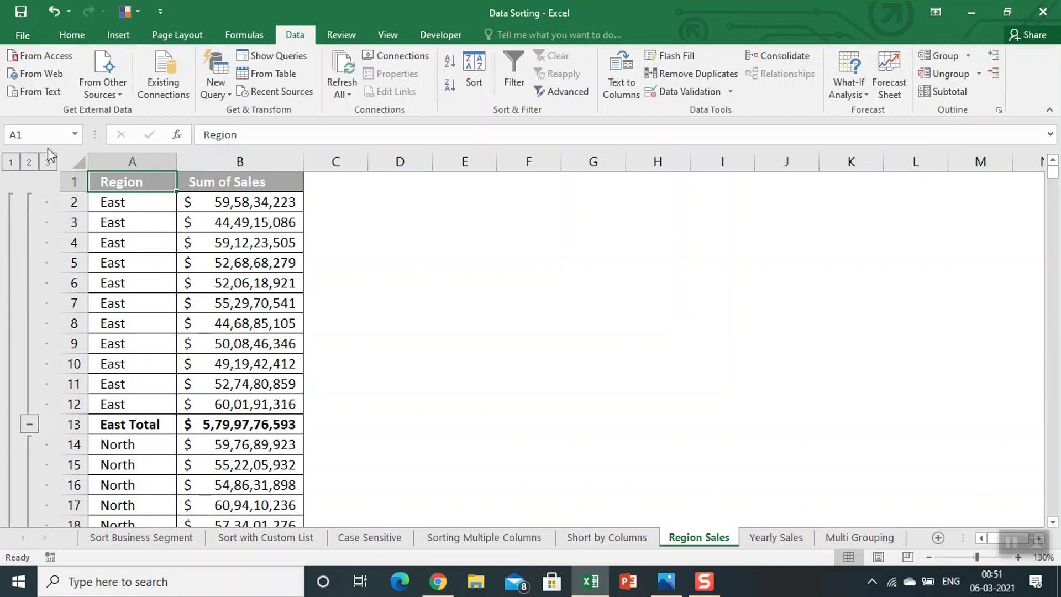
pyautogui.click(30, 424)
pyautogui.click(29, 444)
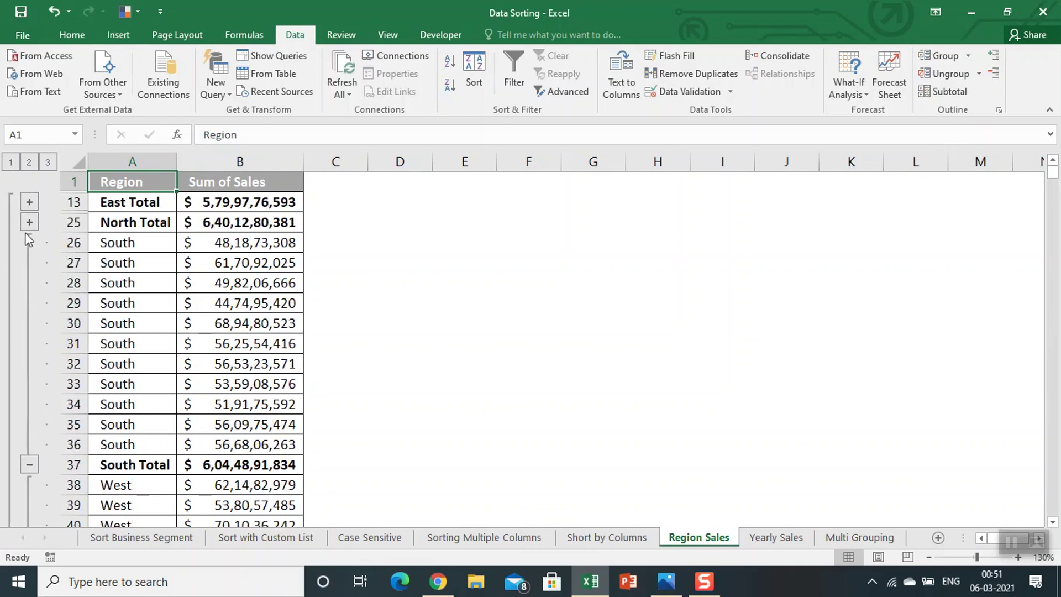
pyautogui.click(11, 162)
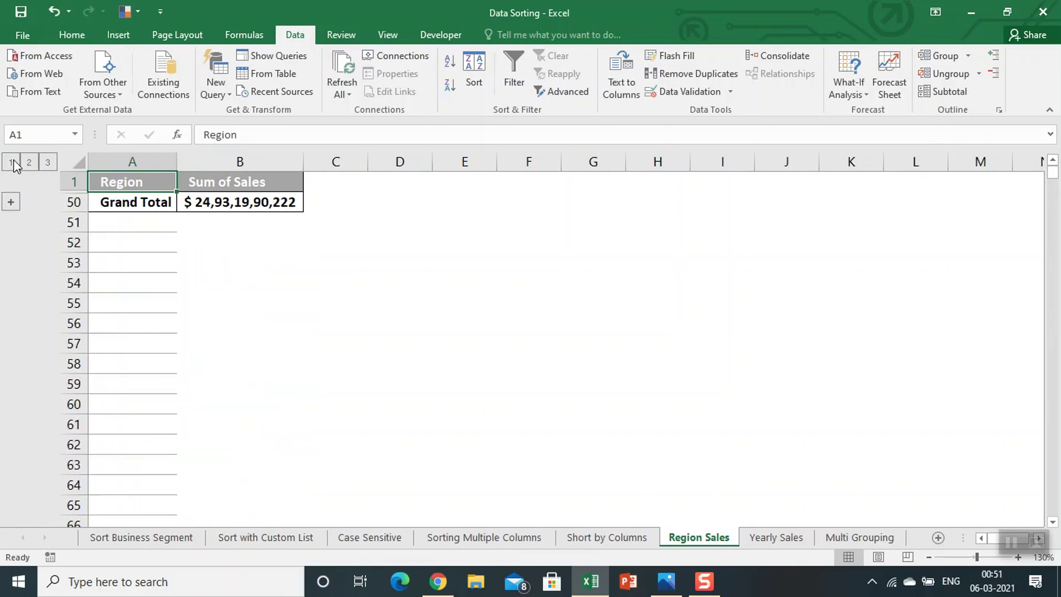
pyautogui.click(29, 162)
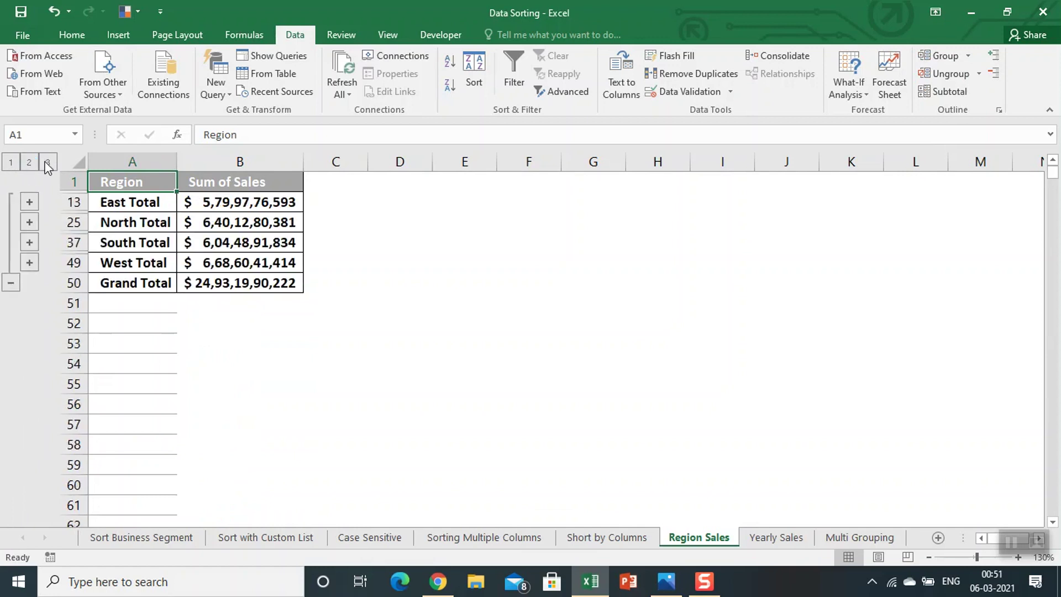
pyautogui.click(47, 162)
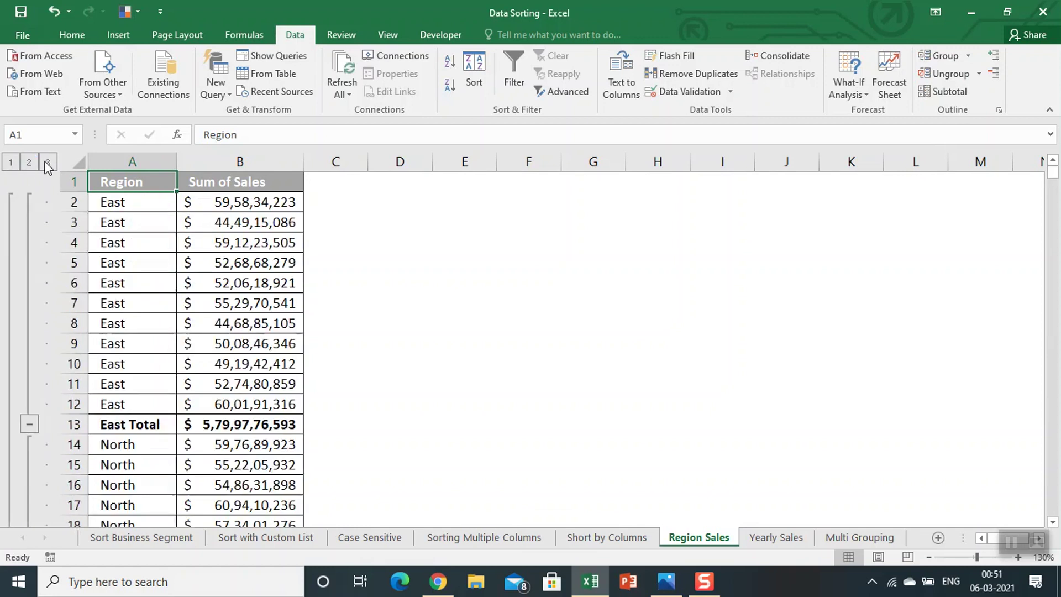
pyautogui.click(10, 161)
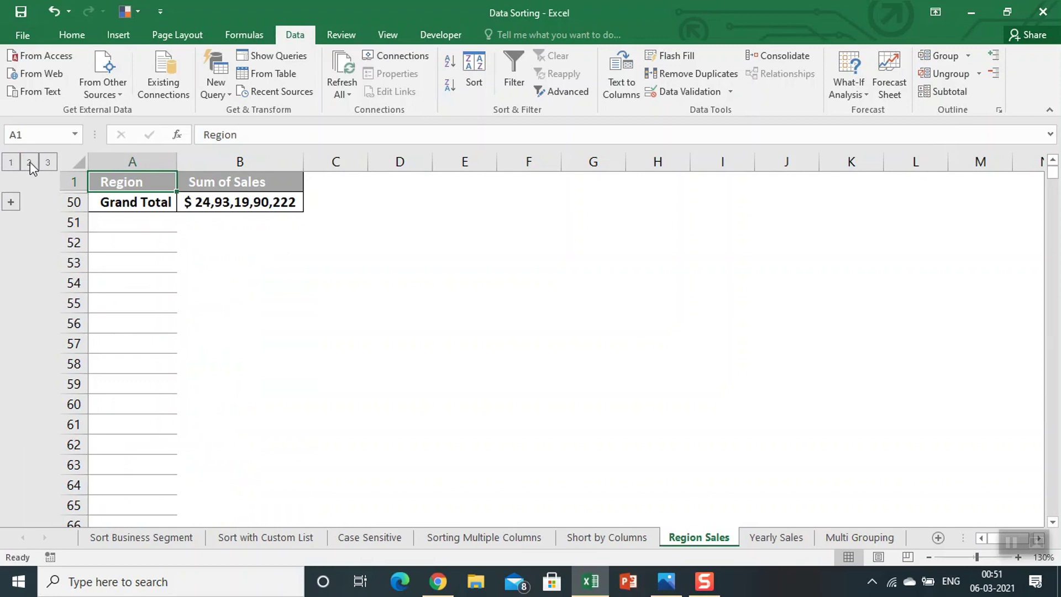
pyautogui.click(30, 162)
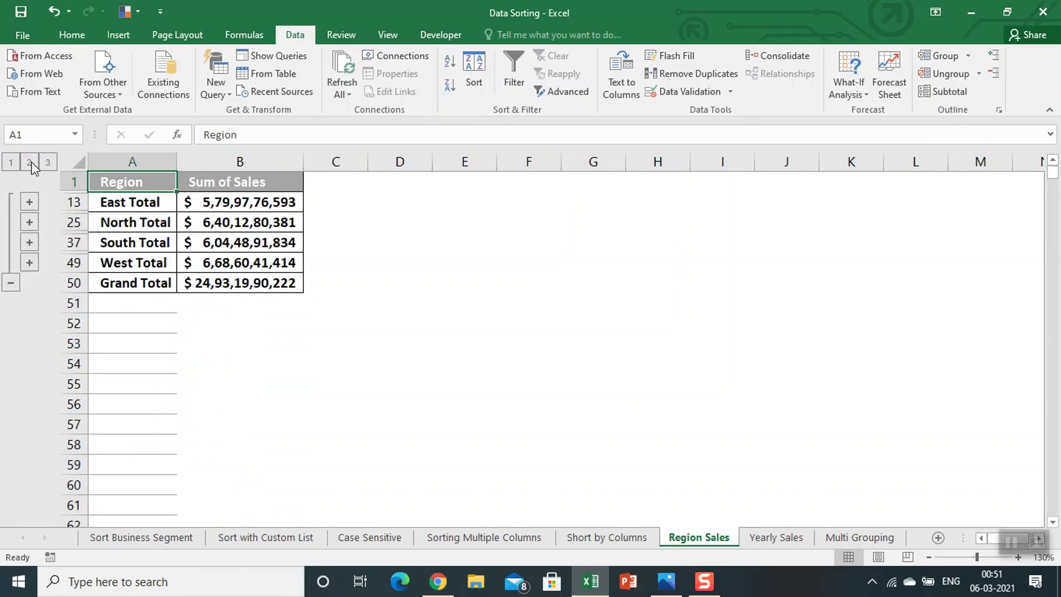
pyautogui.click(48, 163)
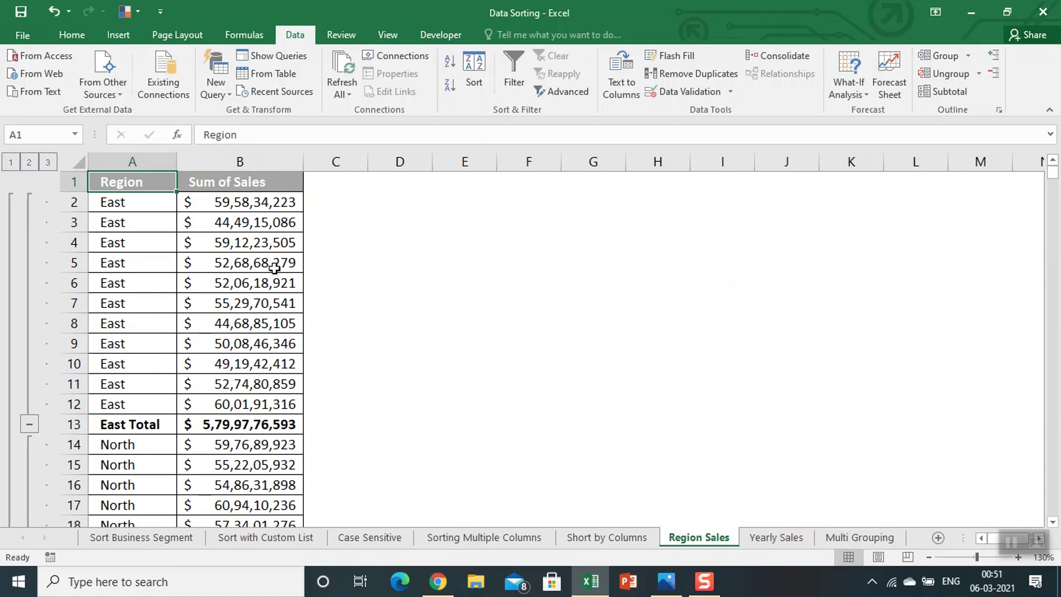
# Step: Check the East Total formula, then clear the outline from Region Sales
pyautogui.press('Right')
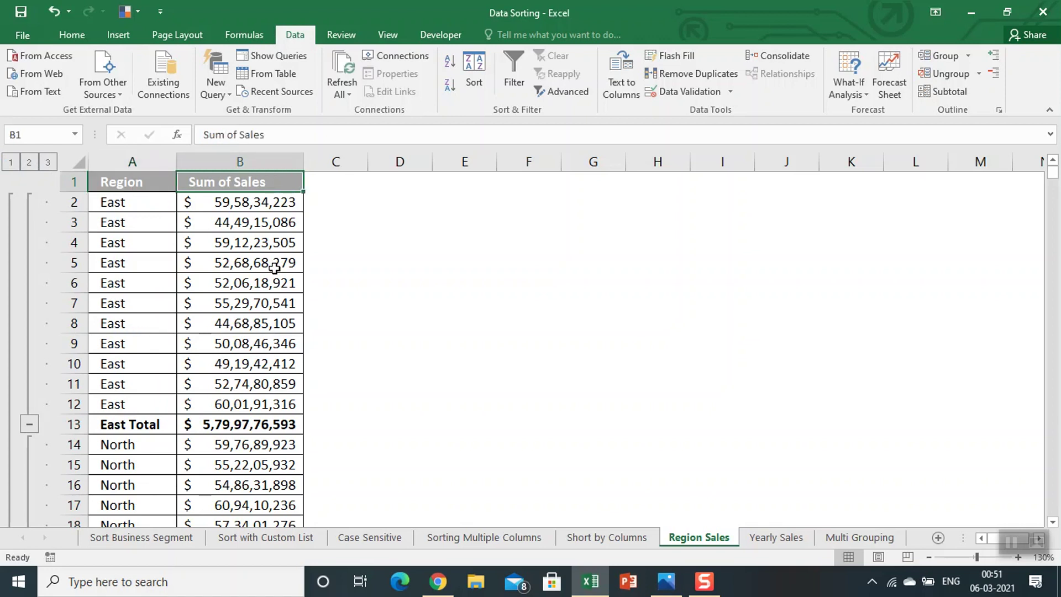
pyautogui.press('Down')
pyautogui.press('Down')
pyautogui.press('Down')
pyautogui.press('Down')
pyautogui.press('Down')
pyautogui.press('Up')
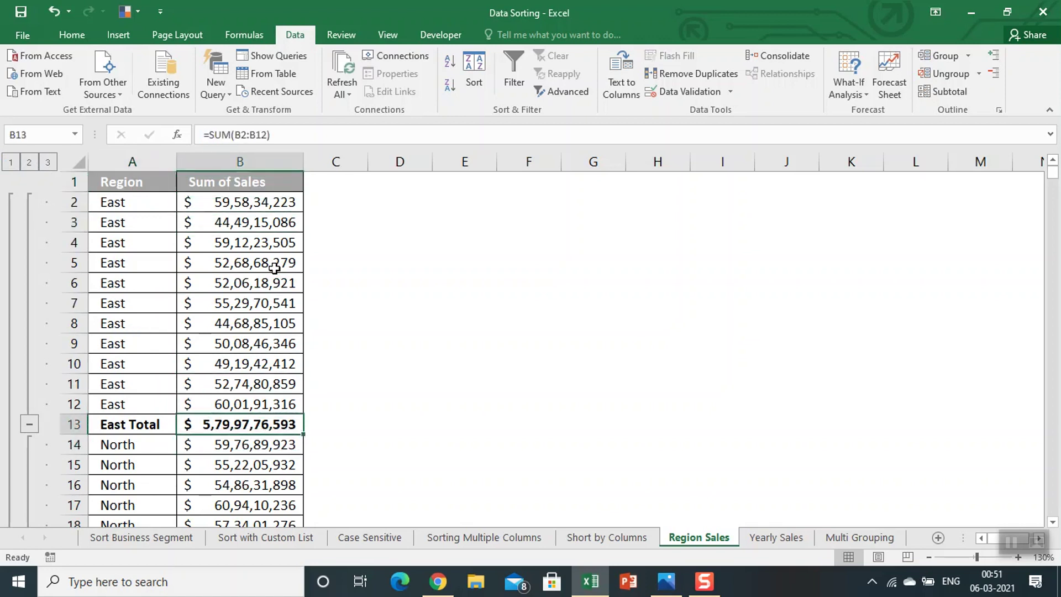
pyautogui.hotkey('ctrl', 'Home')
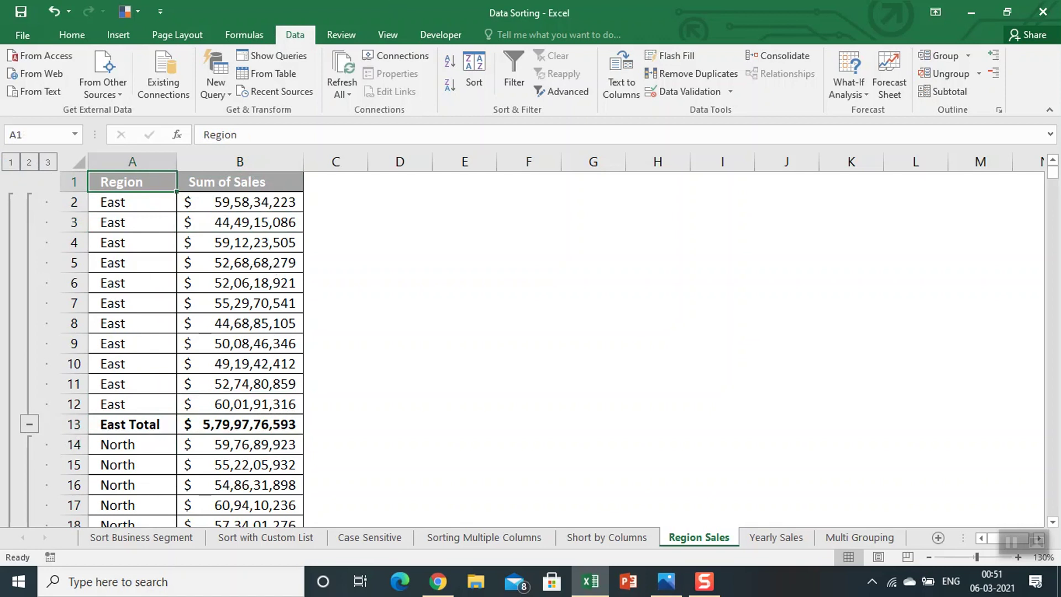
pyautogui.click(978, 74)
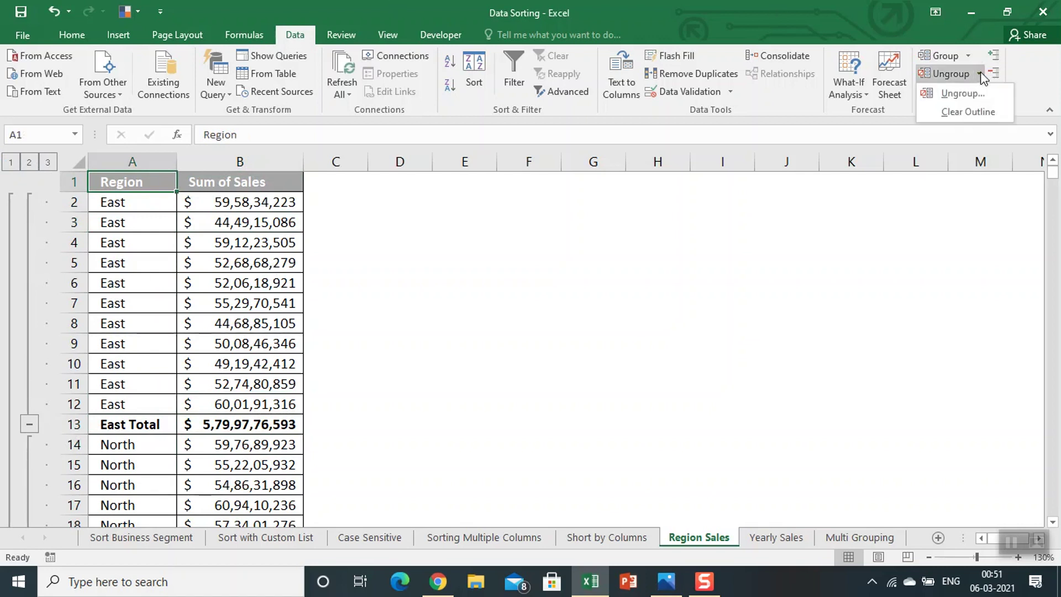
pyautogui.click(972, 112)
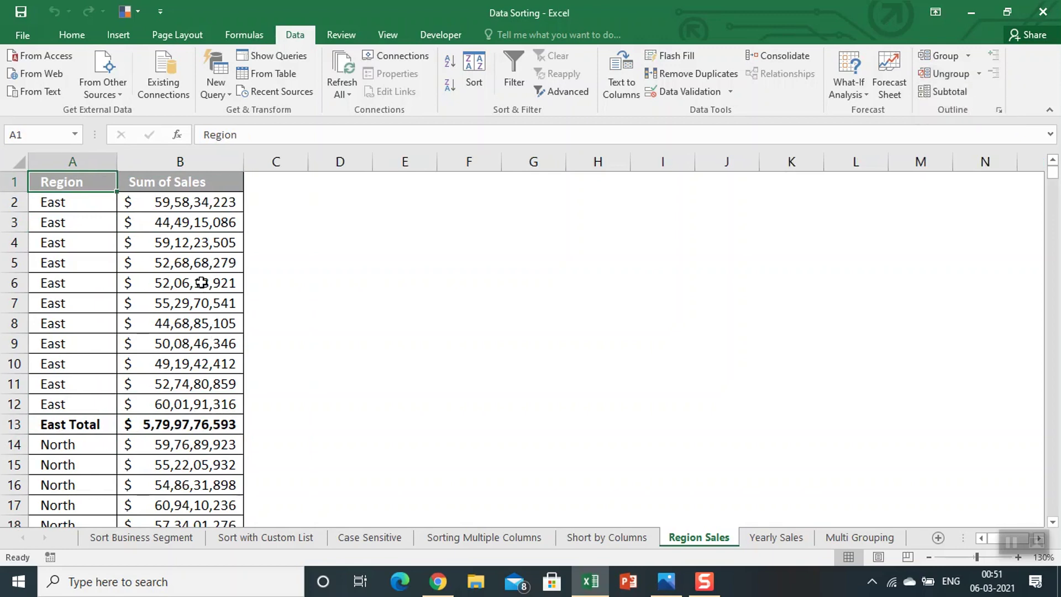
# Step: Paste the whole Region Sales table back over itself as values only
pyautogui.hotkey('ctrl', 'shift', 'End')
pyautogui.hotkey('ctrl', 'c')
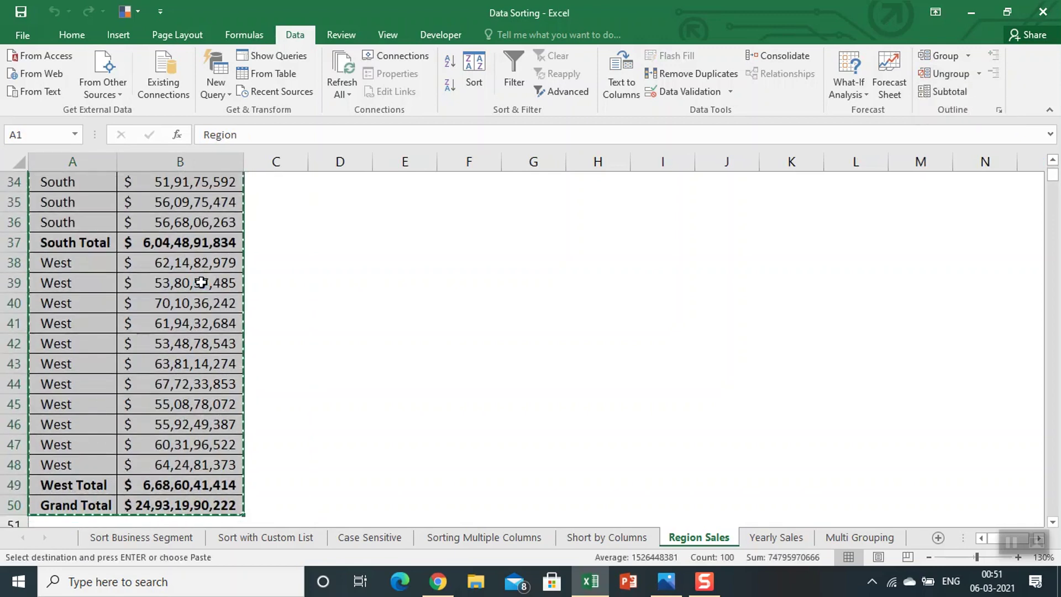
pyautogui.hotkey('ctrl', 'alt', 'v')
pyautogui.press('v')
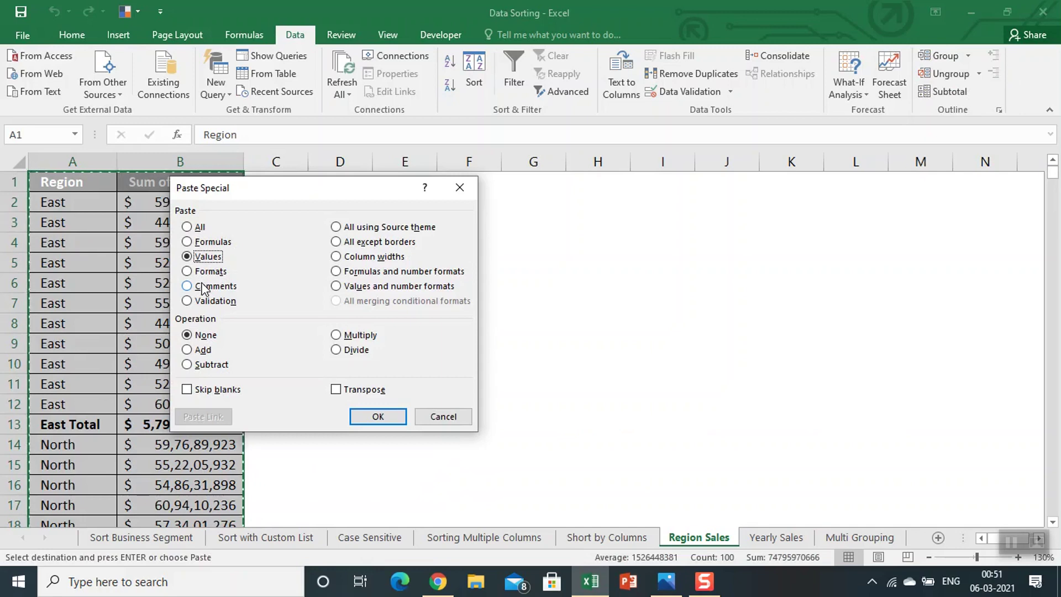
pyautogui.press('Return')
pyautogui.press('Escape')
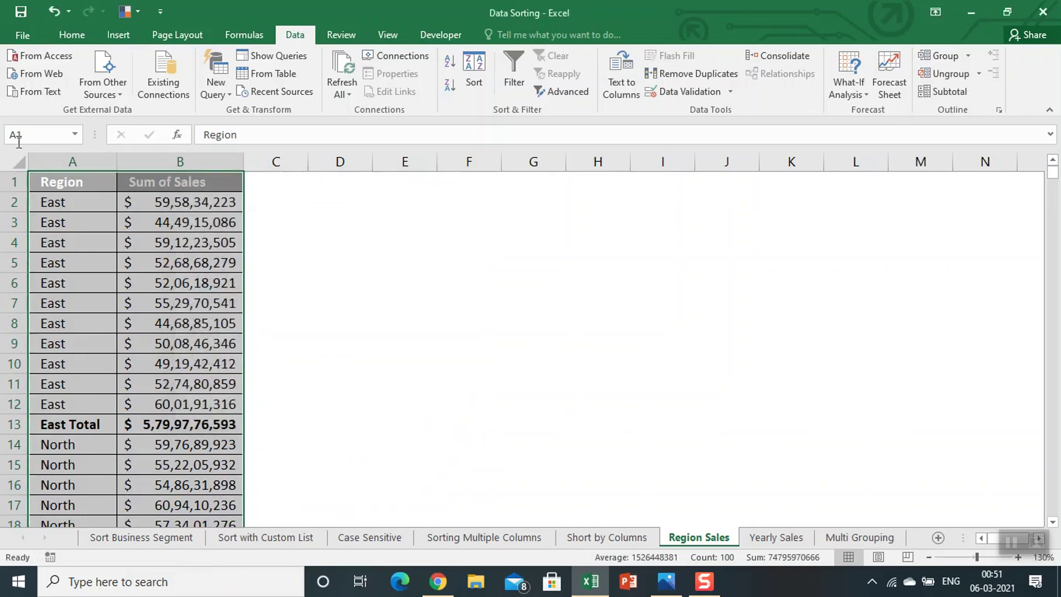
pyautogui.click(92, 233)
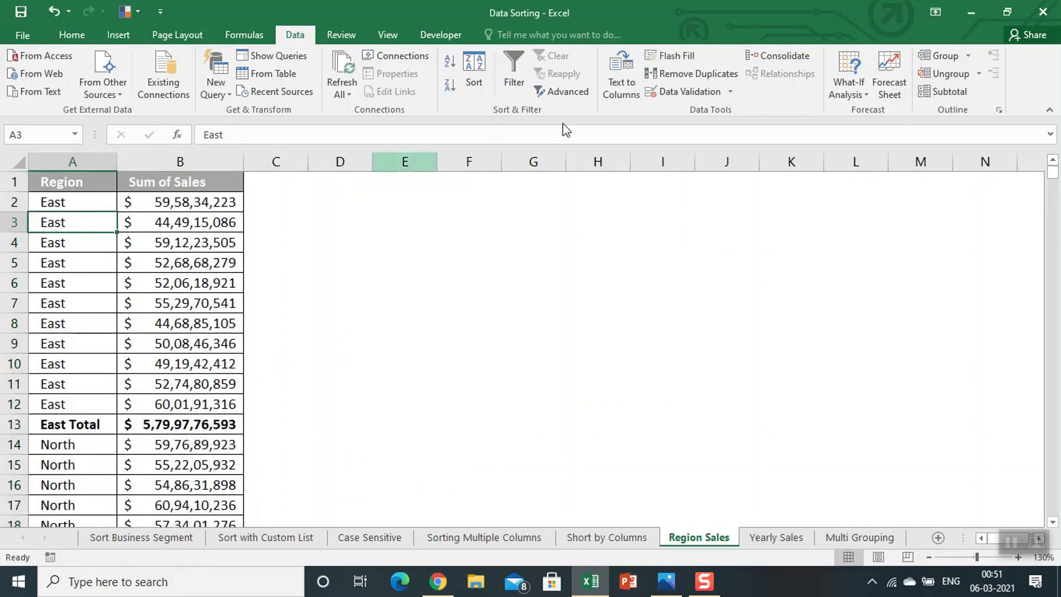
pyautogui.click(968, 55)
pyautogui.click(966, 94)
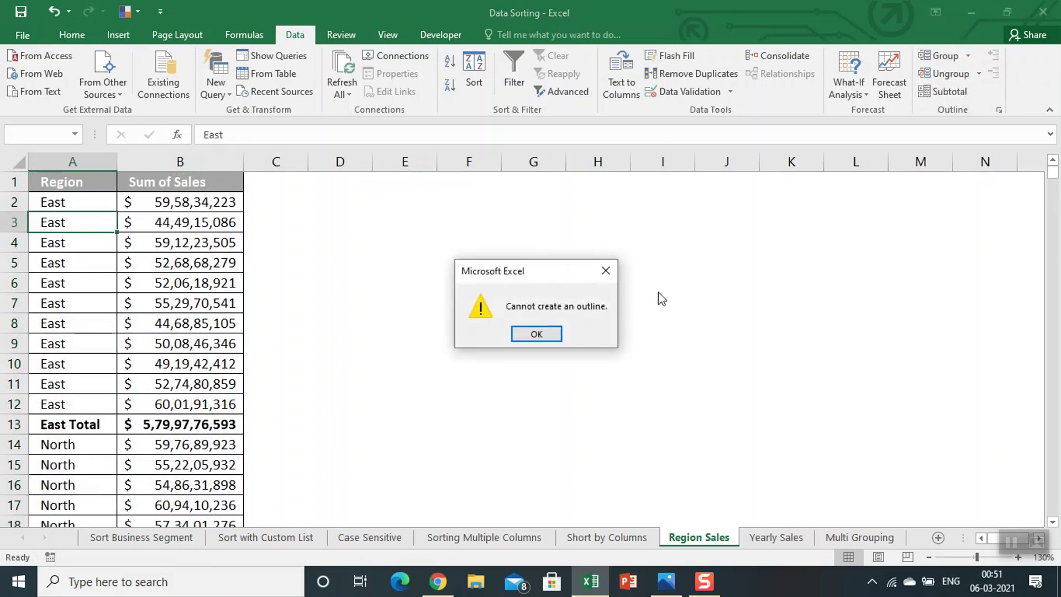
pyautogui.click(537, 336)
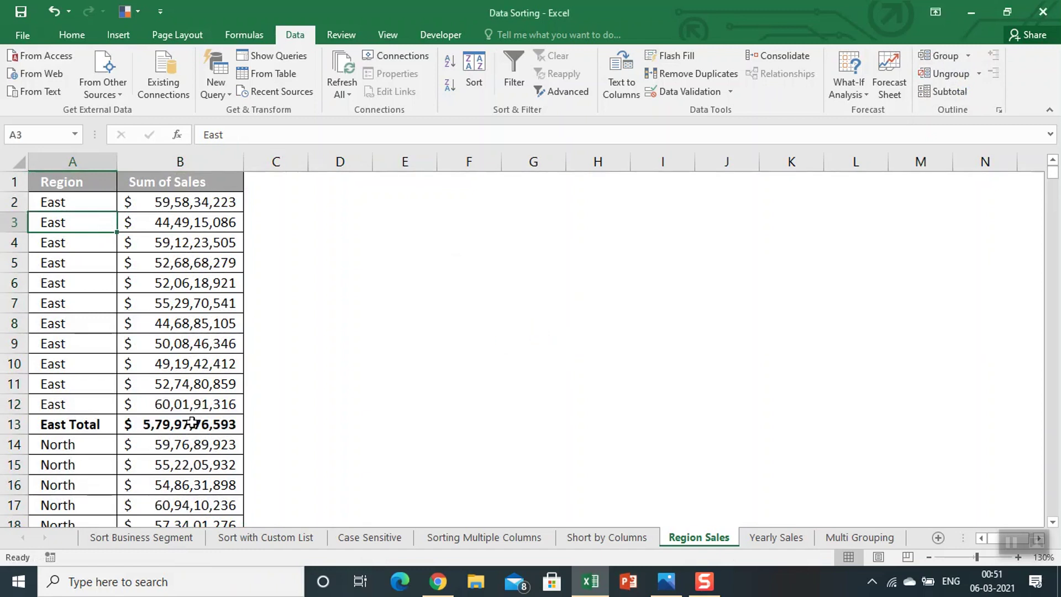
pyautogui.moveTo(163, 202); pyautogui.dragTo(222, 402)
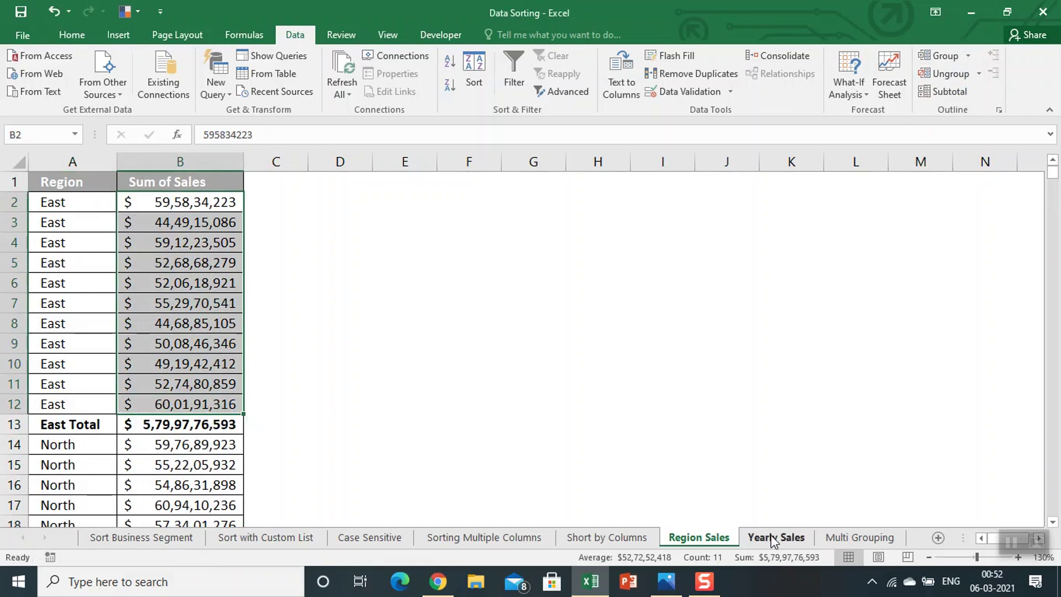
pyautogui.click(772, 539)
pyautogui.click(269, 186)
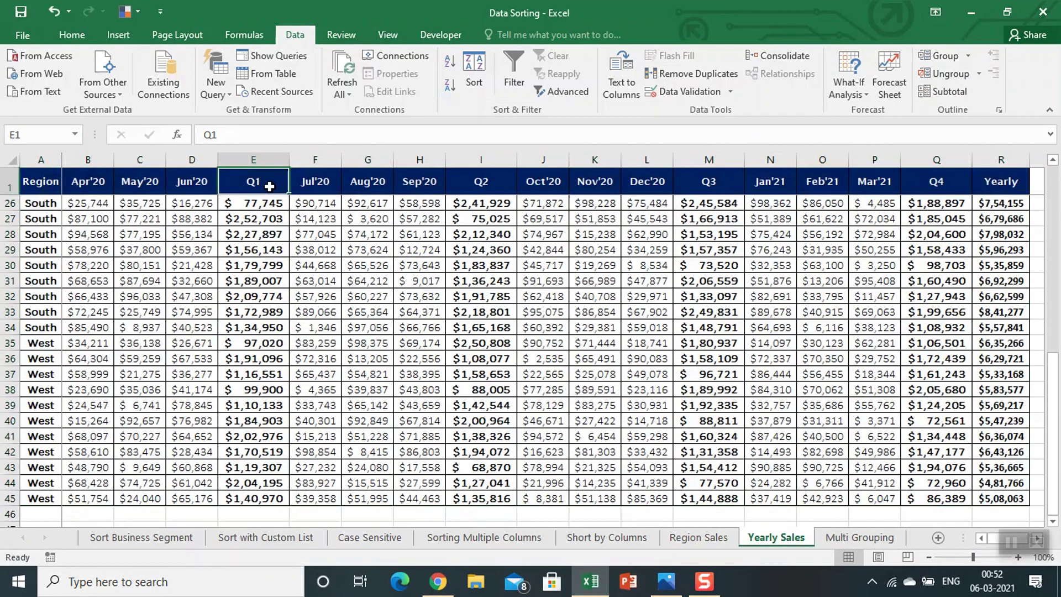
pyautogui.press('Home')
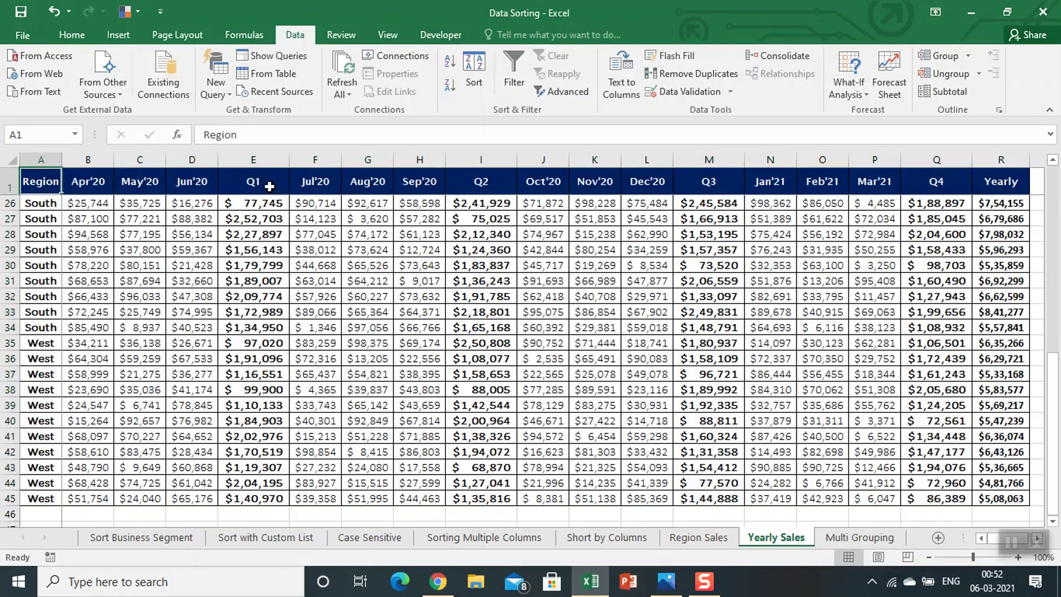
pyautogui.press('pageup')
pyautogui.hotkey('ctrl', 'pageup')
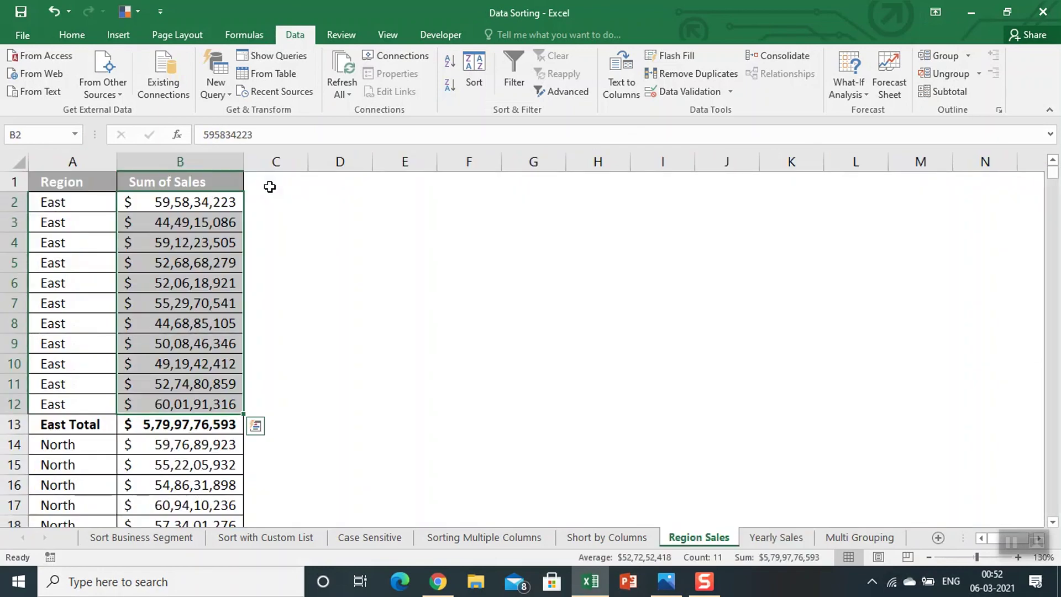
pyautogui.hotkey('ctrl', 'pagedown')
pyautogui.press('Up')
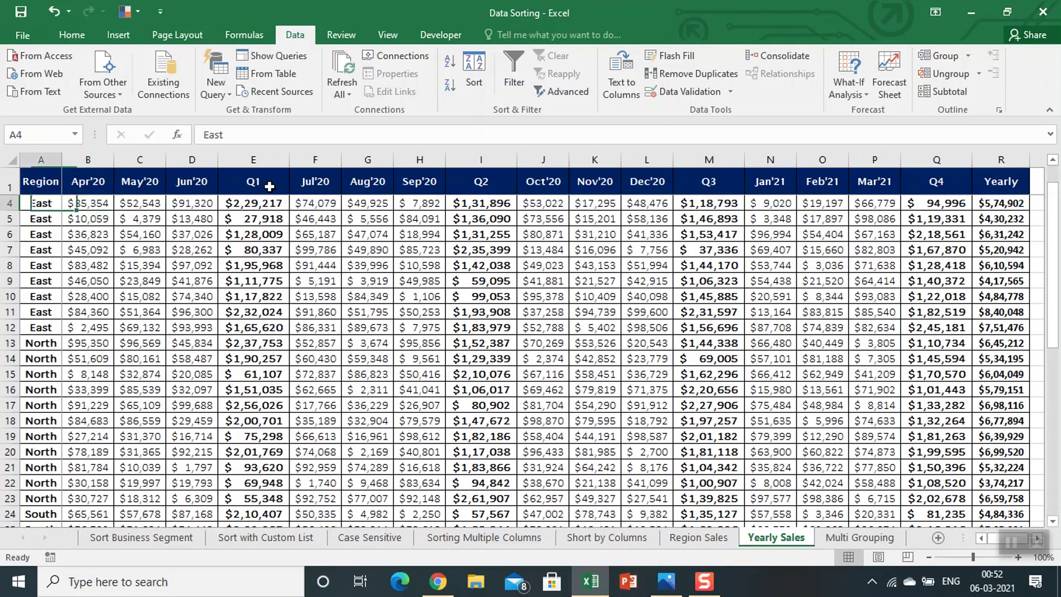
pyautogui.press('Up')
pyautogui.press('Down')
pyautogui.press('Up')
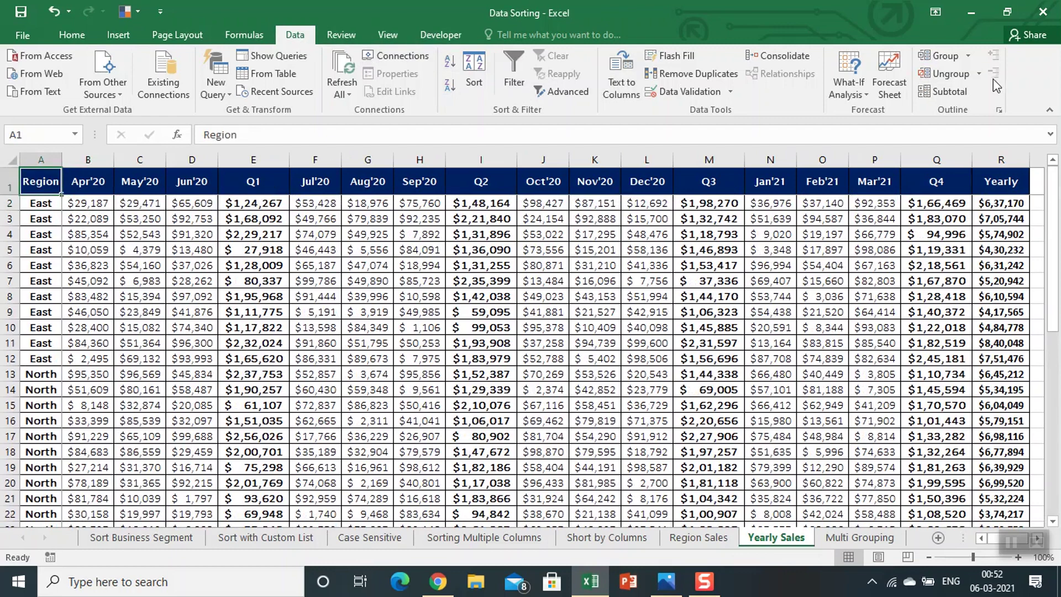
# Step: Auto Outline Yearly Sales, step through outline levels 1–3, and check Q1's =SUM(B2:D2) formula
pyautogui.click(968, 56)
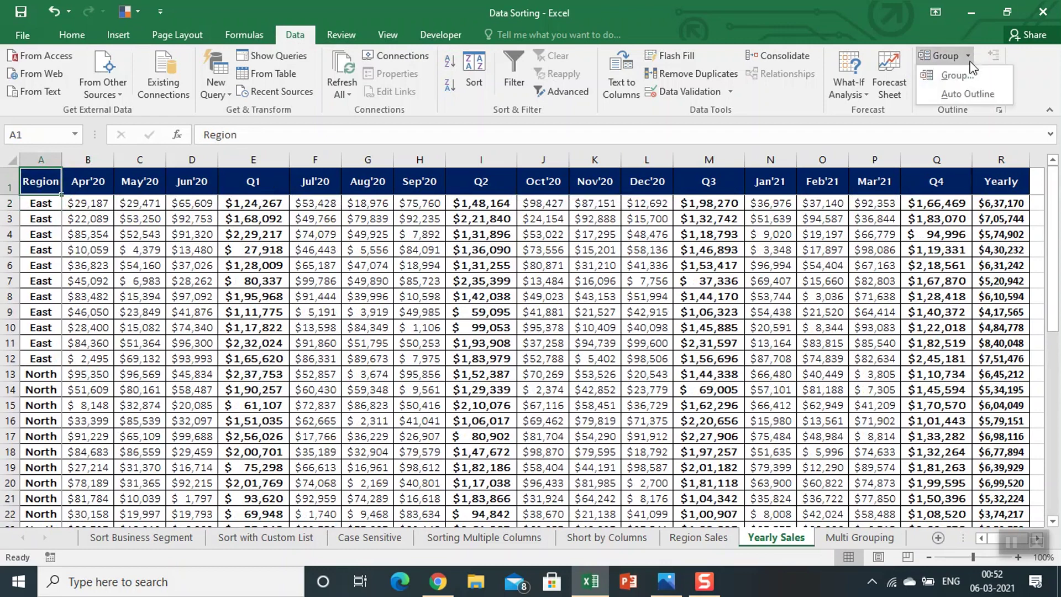
pyautogui.click(967, 93)
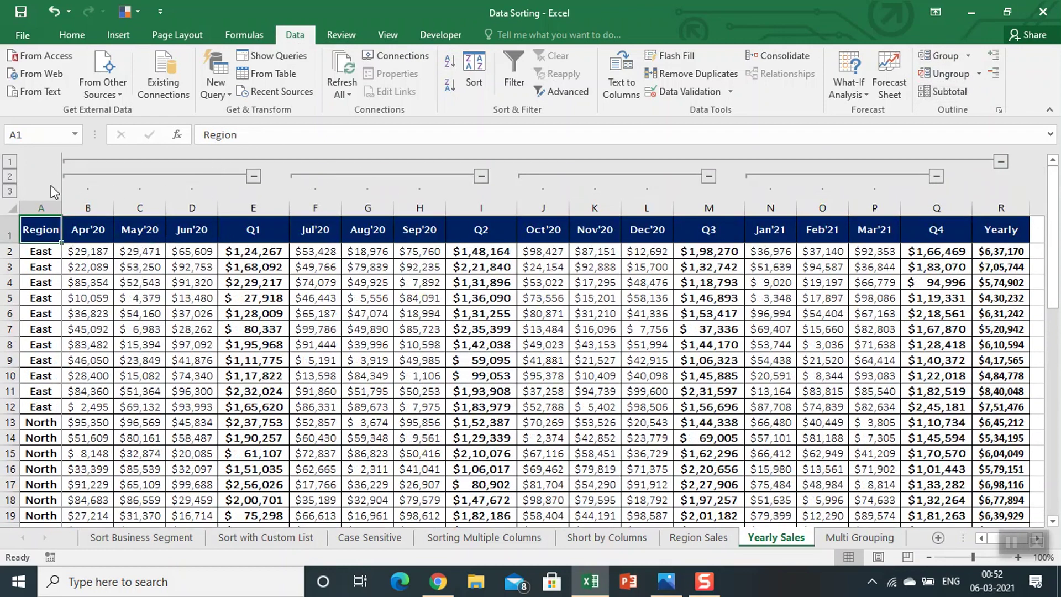
pyautogui.click(11, 162)
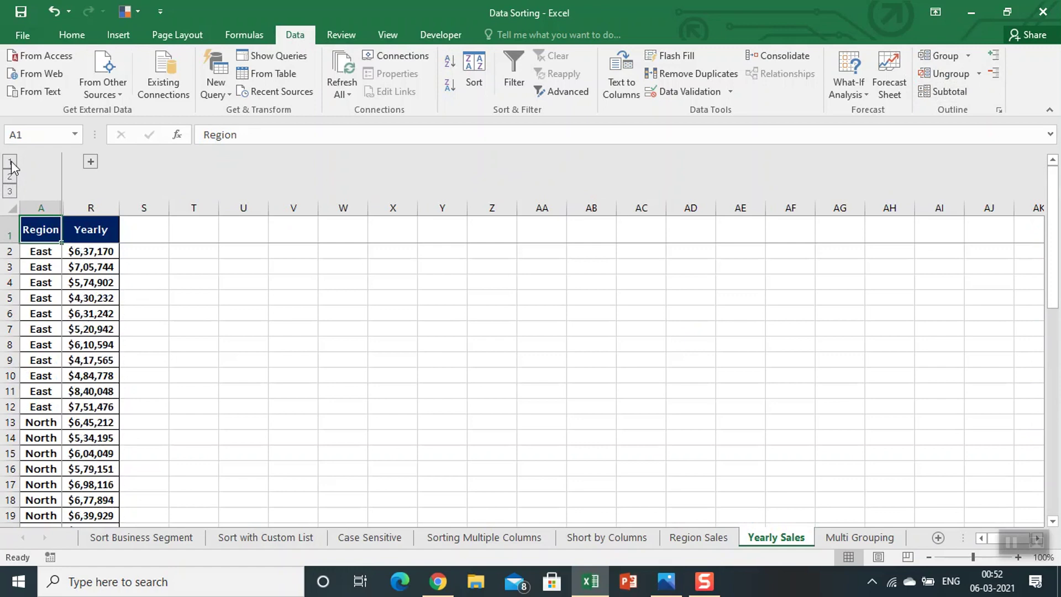
pyautogui.click(10, 176)
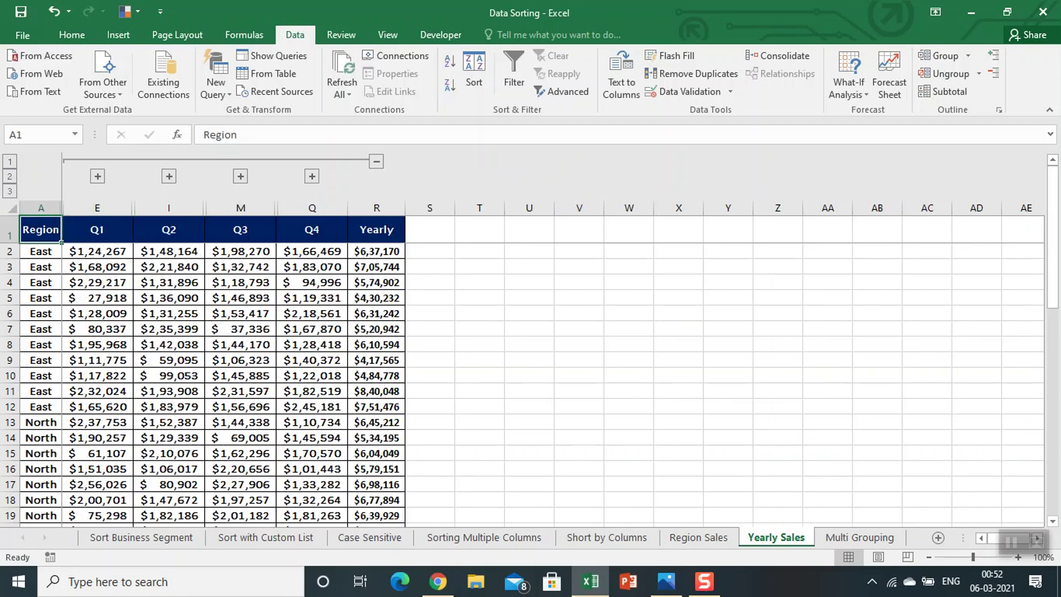
pyautogui.click(10, 191)
pyautogui.click(268, 246)
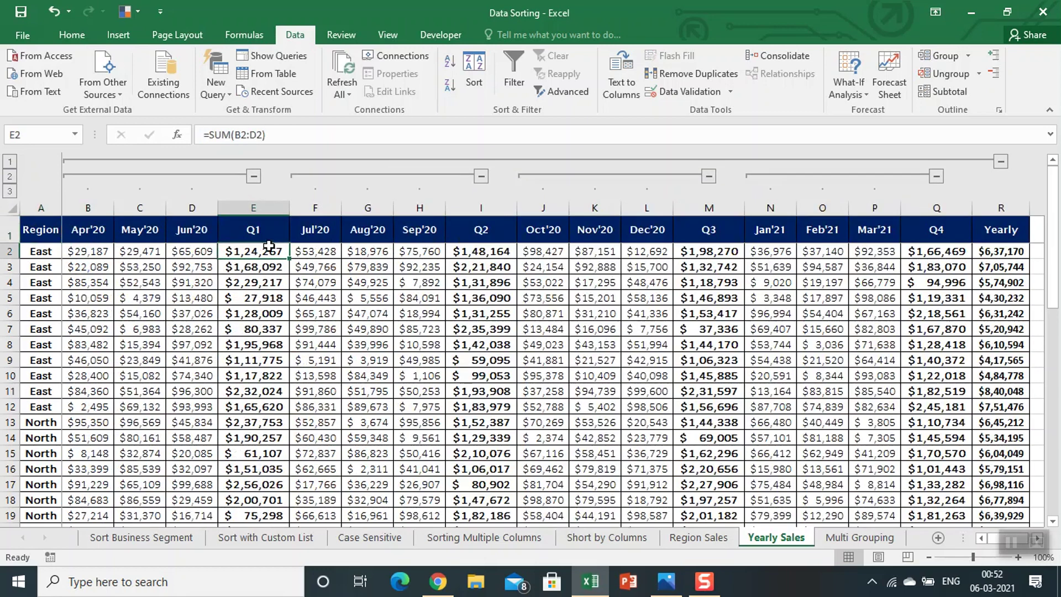
pyautogui.press('Home')
pyautogui.press('Right')
pyautogui.press('Right')
pyautogui.press('Right')
pyautogui.press('Right')
pyautogui.press('Home')
pyautogui.press('Right')
pyautogui.press('Right')
pyautogui.press('Right')
pyautogui.press('Right')
pyautogui.write('2')
pyautogui.press('Escape')
pyautogui.doubleClick(269, 247)
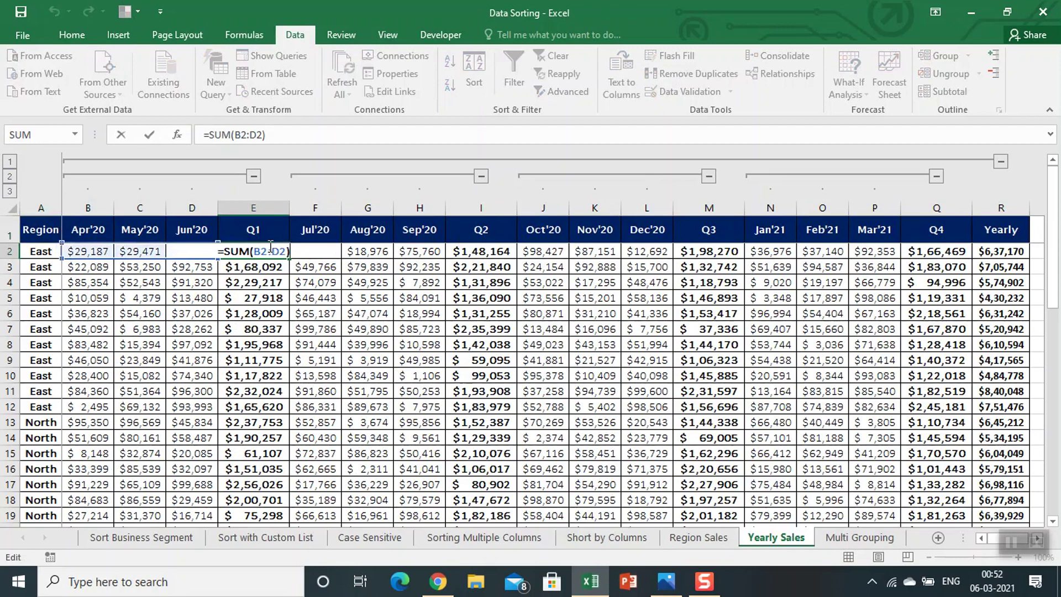
pyautogui.press('Tab')
pyautogui.press('Tab')
pyautogui.press('Tab')
pyautogui.press('Tab')
pyautogui.press('Tab')
pyautogui.press('Tab')
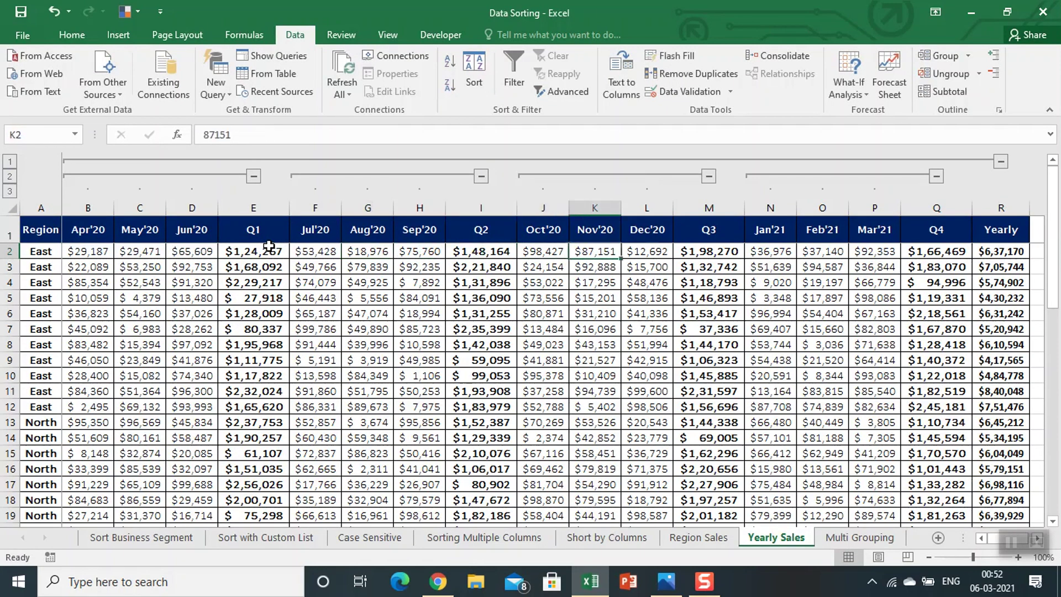
pyautogui.press('Tab')
pyautogui.press('Tab')
pyautogui.press('Tab')
pyautogui.press('Tab')
pyautogui.press('Tab')
pyautogui.press('Tab')
pyautogui.press('Tab')
pyautogui.press('Tab')
pyautogui.press('Tab')
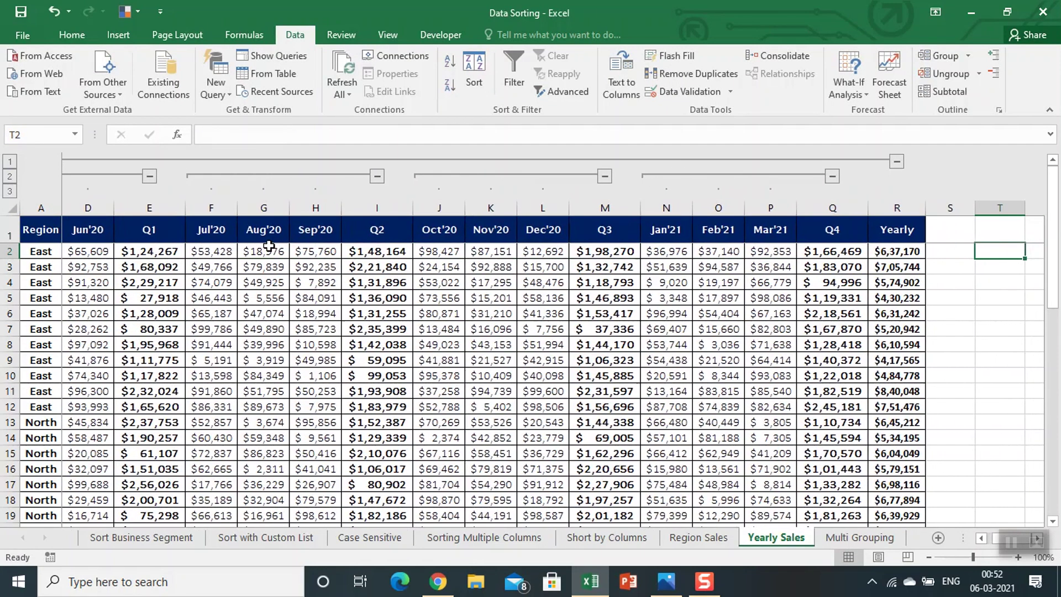
pyautogui.hotkey('ctrl', 'Left')
pyautogui.hotkey('ctrl', 'Left')
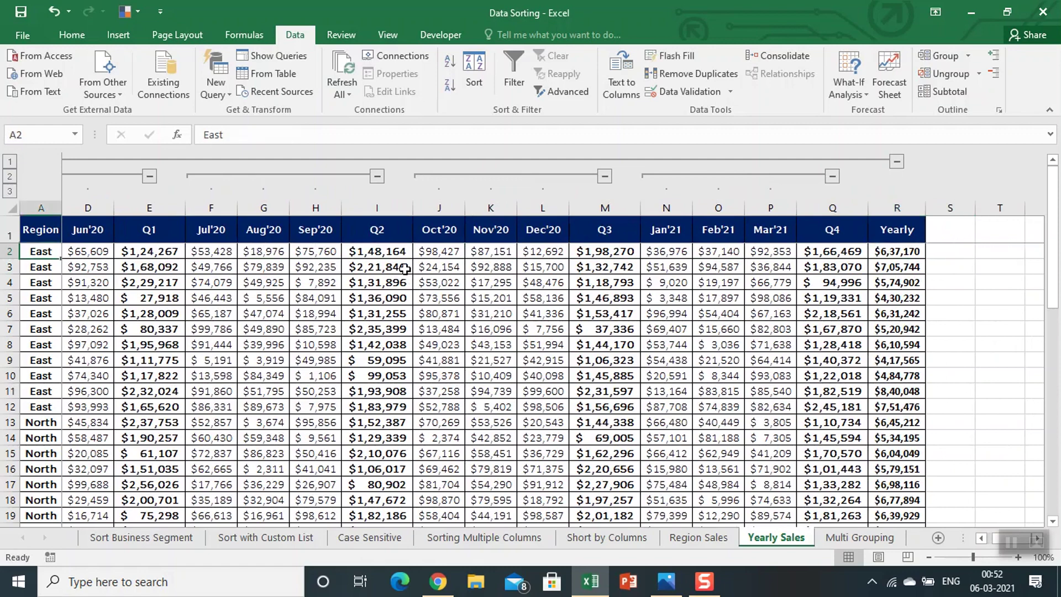
pyautogui.hotkey('ctrl', 'Down')
pyautogui.hotkey('ctrl', 'Up')
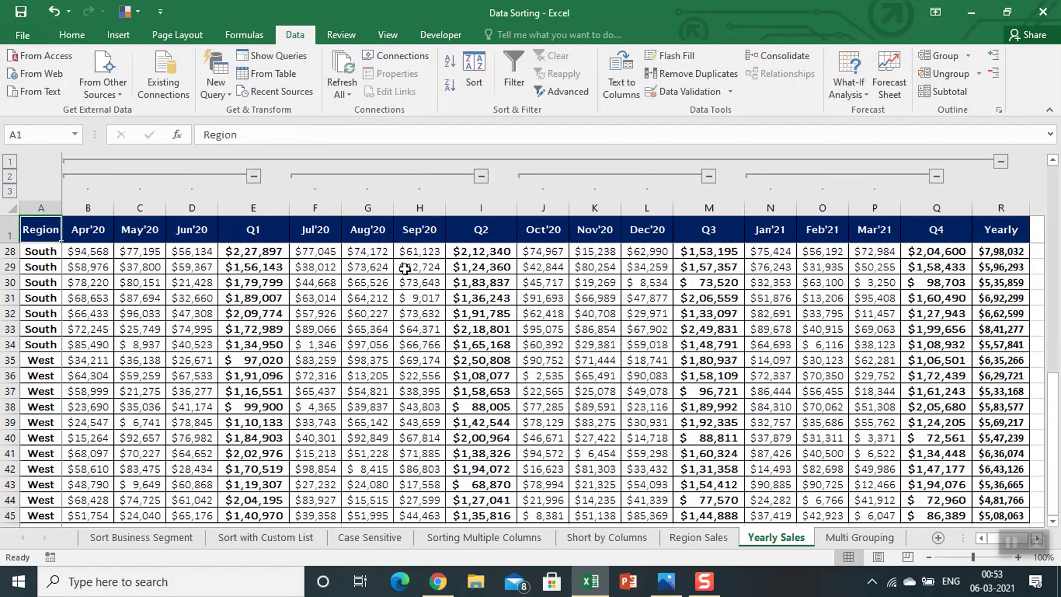
pyautogui.press('Right')
pyautogui.press('Right')
pyautogui.press('Down')
pyautogui.press('Right')
pyautogui.press('Right')
pyautogui.press('Right')
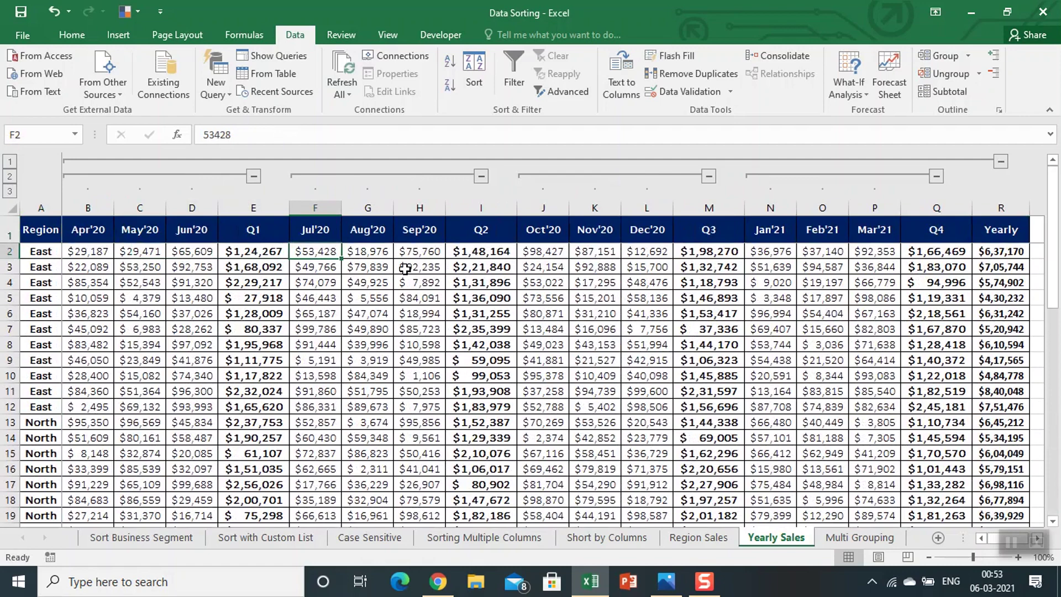
# Step: Select the whole Yearly Sales table and clear its outline
pyautogui.hotkey('ctrl', 'Left')
pyautogui.press('Up')
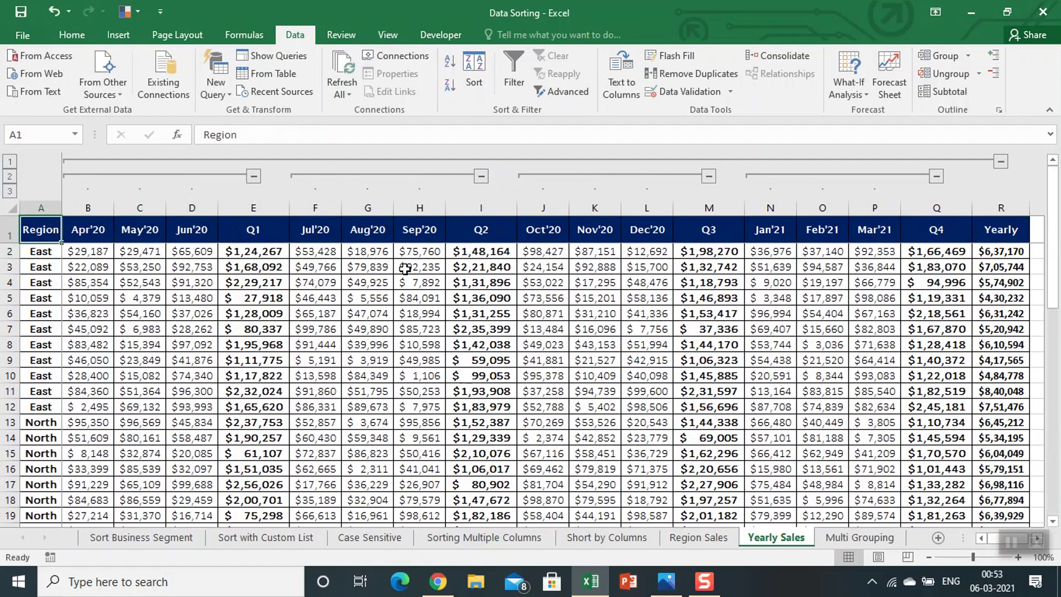
pyautogui.hotkey('ctrl', 'shift', 'End')
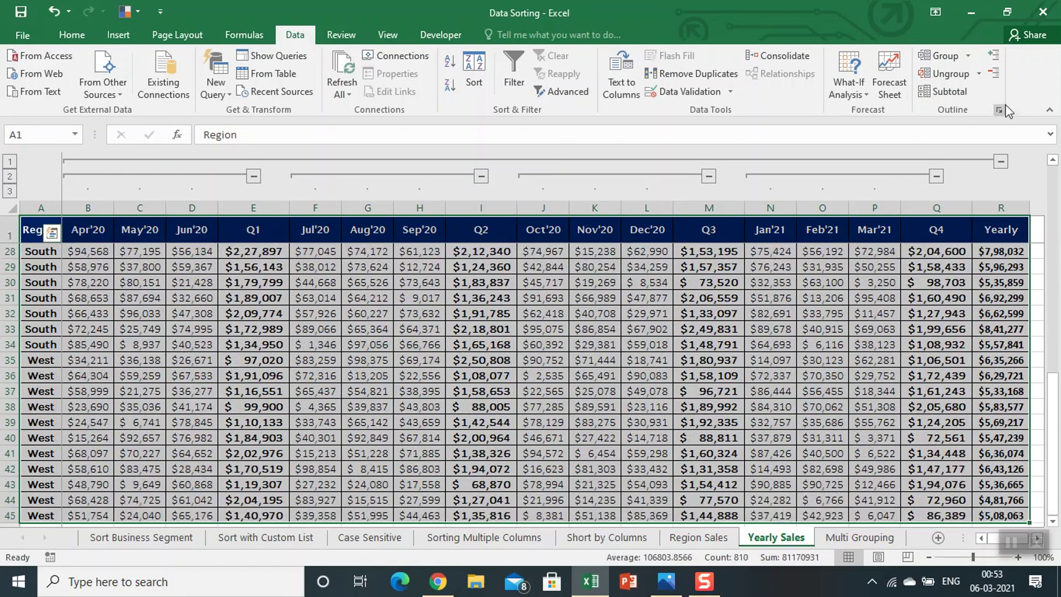
pyautogui.click(979, 73)
pyautogui.click(969, 107)
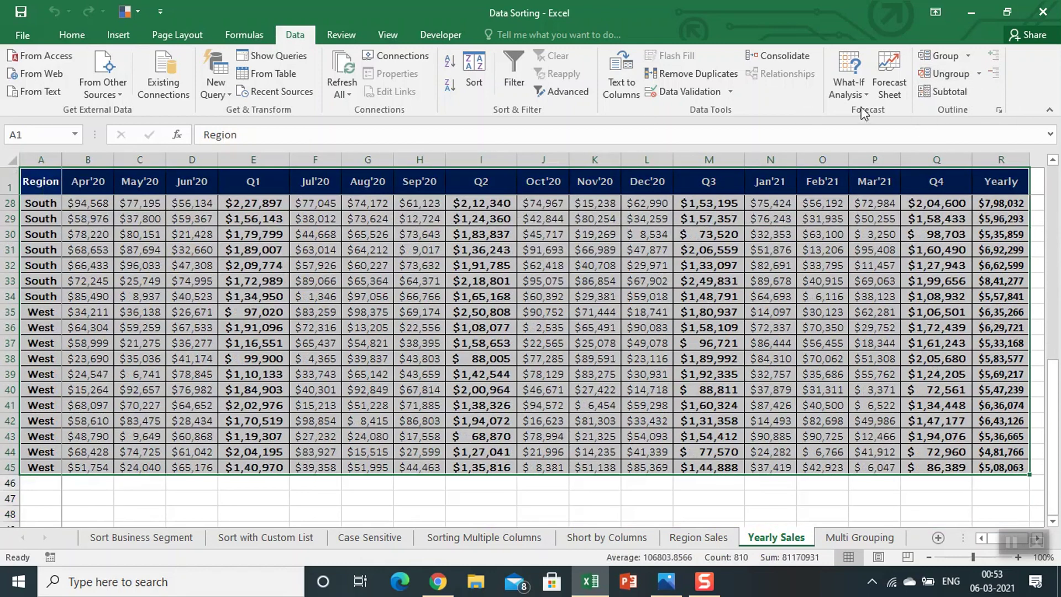
# Step: Paste the Yearly Sales table back over itself as plain values
pyautogui.hotkey('ctrl', 'c')
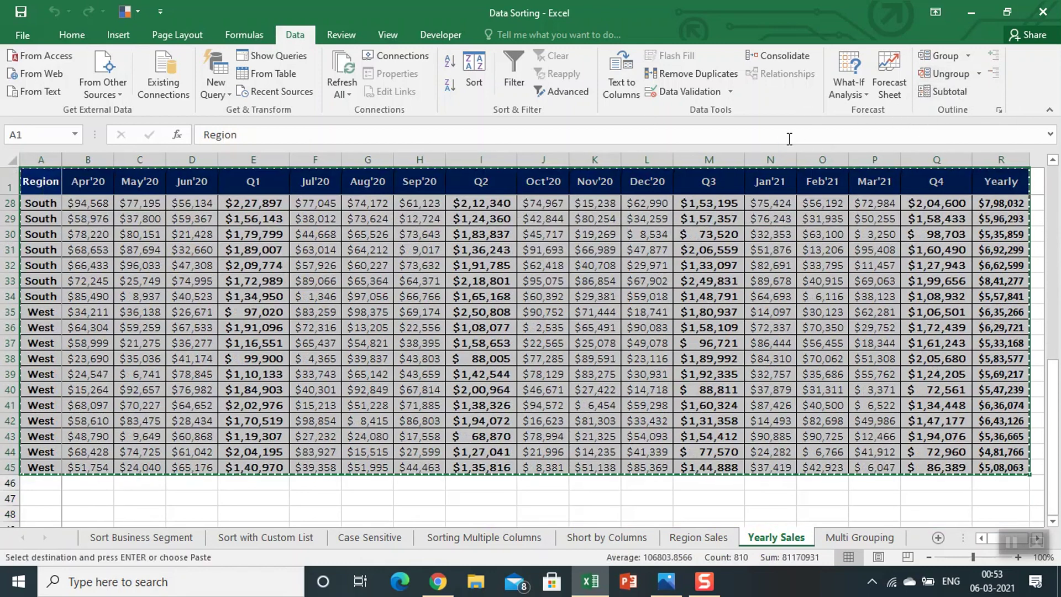
pyautogui.hotkey('ctrl', 'alt', 'v')
pyautogui.press('v')
pyautogui.press('Return')
pyautogui.press('Escape')
# Step: Retry Auto Outline and dismiss the warning that no outline can be created
pyautogui.hotkey('ctrl', 'Home')
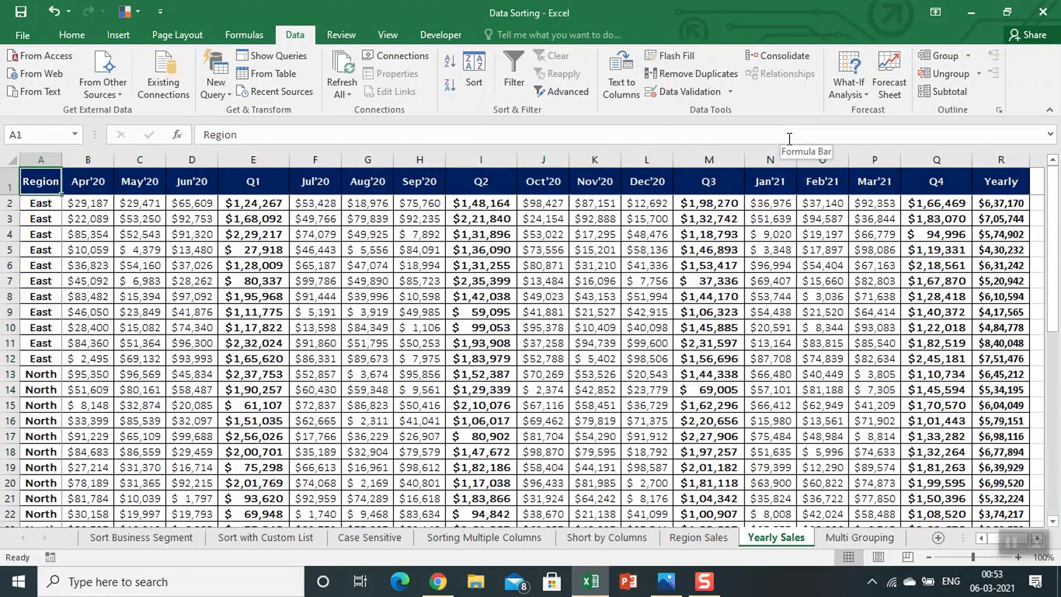
pyautogui.press('Right')
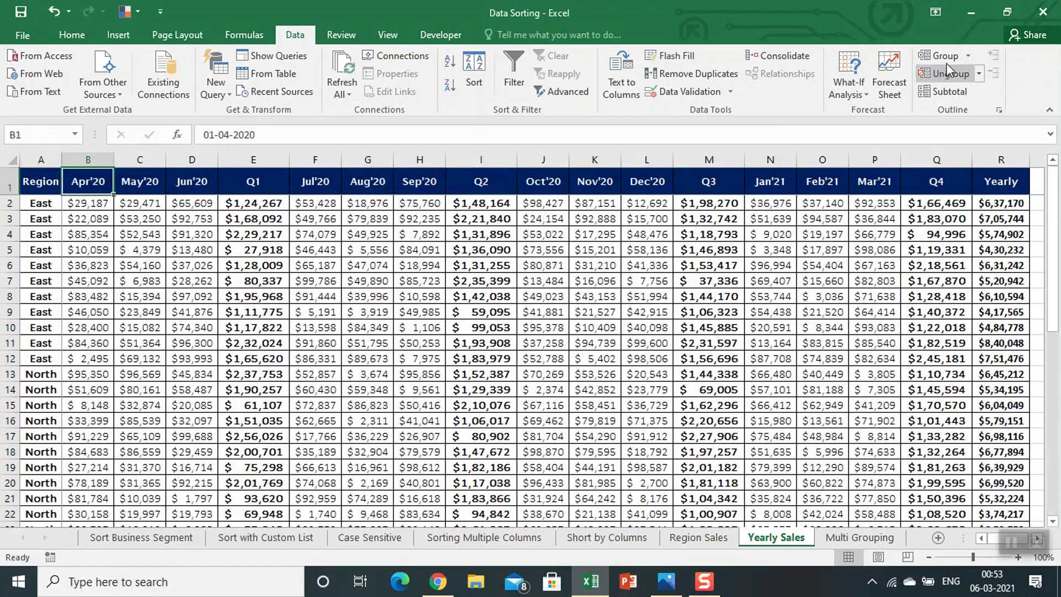
pyautogui.click(968, 56)
pyautogui.click(976, 95)
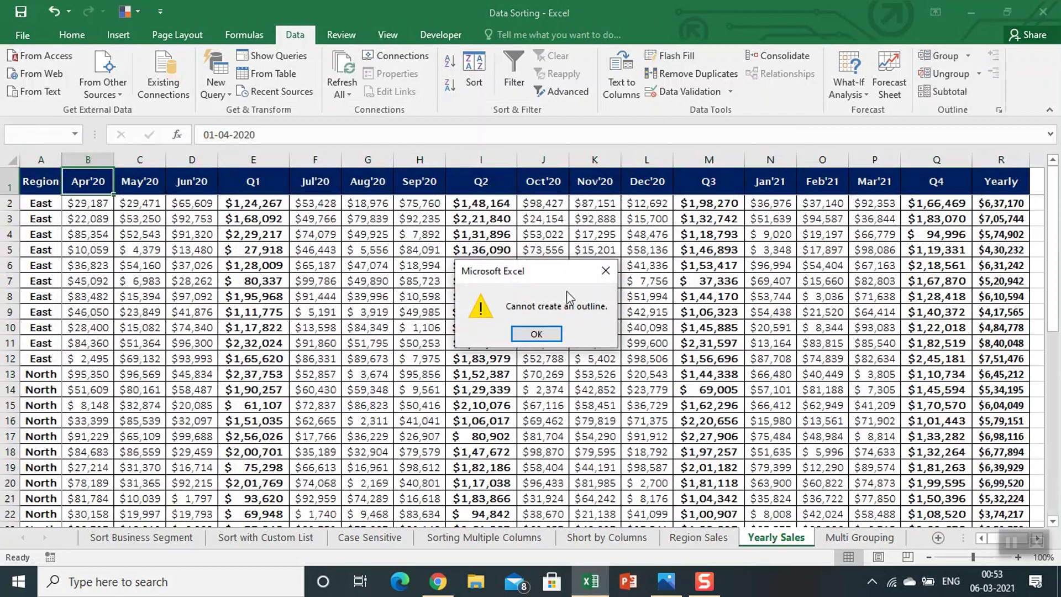
pyautogui.click(537, 331)
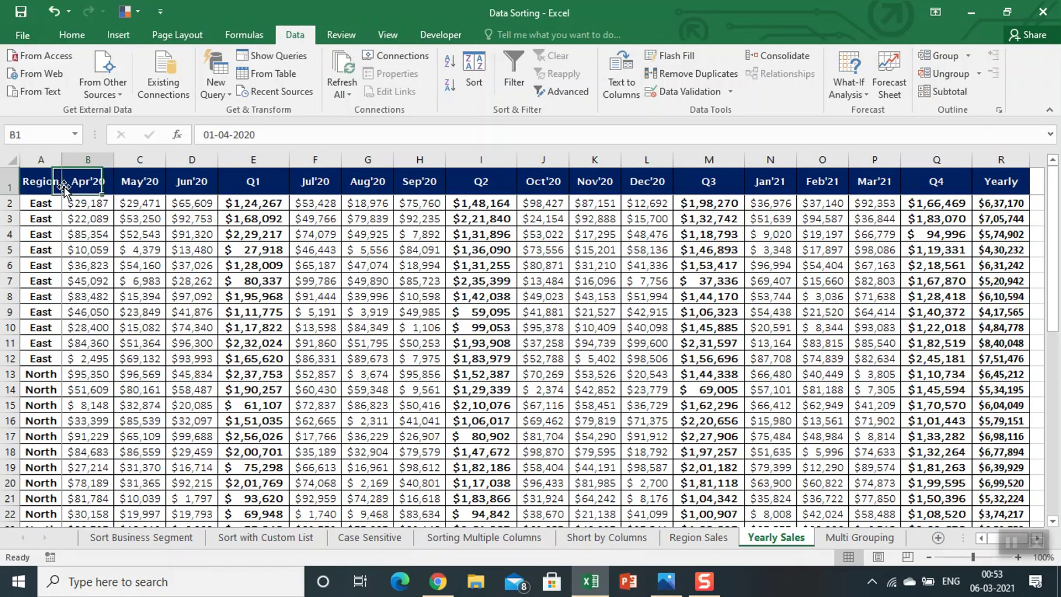
# Step: Group the Apr'20–Jun'20 and Jul'20–Sep'20 month columns
pyautogui.moveTo(88, 160); pyautogui.dragTo(192, 159)
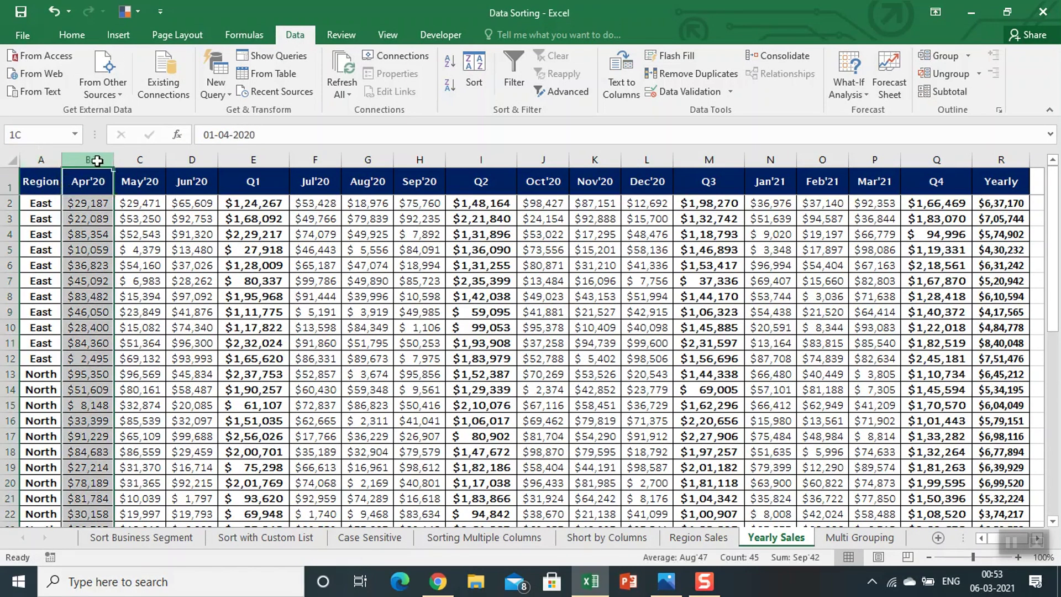
pyautogui.click(968, 56)
pyautogui.click(966, 78)
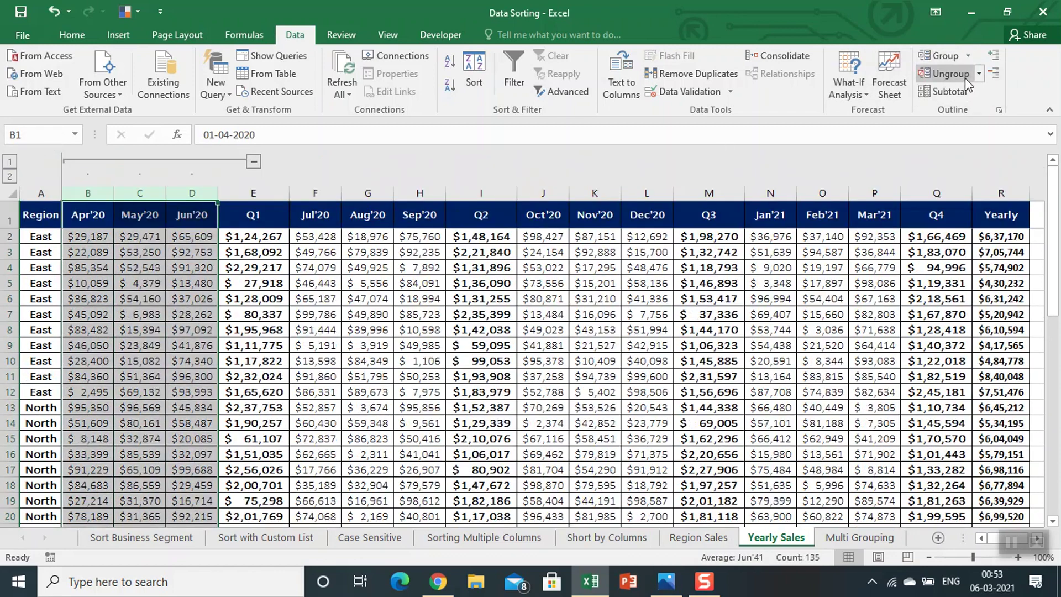
pyautogui.moveTo(316, 191); pyautogui.dragTo(419, 191)
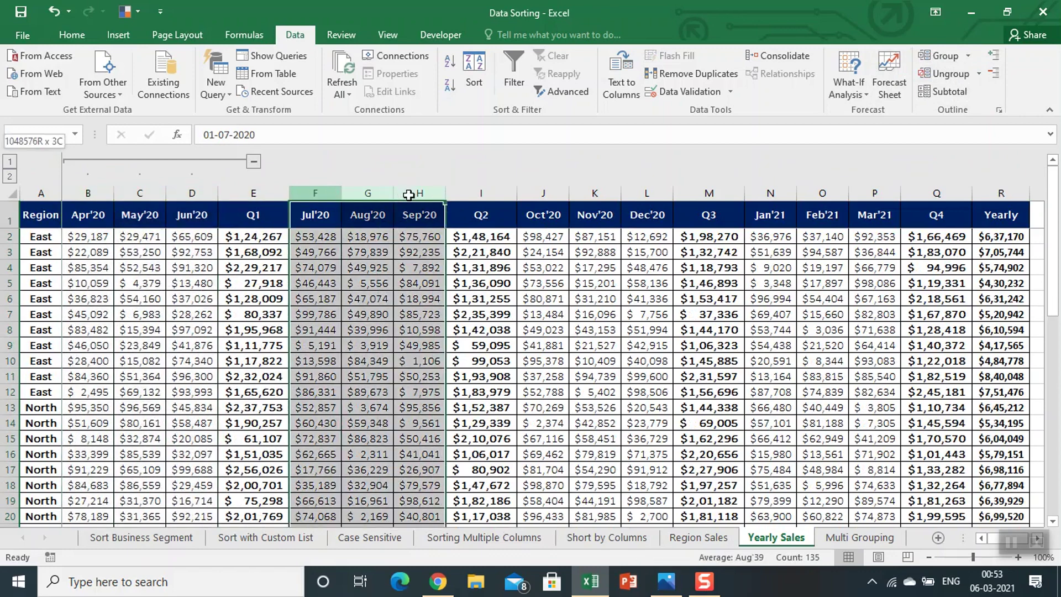
pyautogui.click(951, 56)
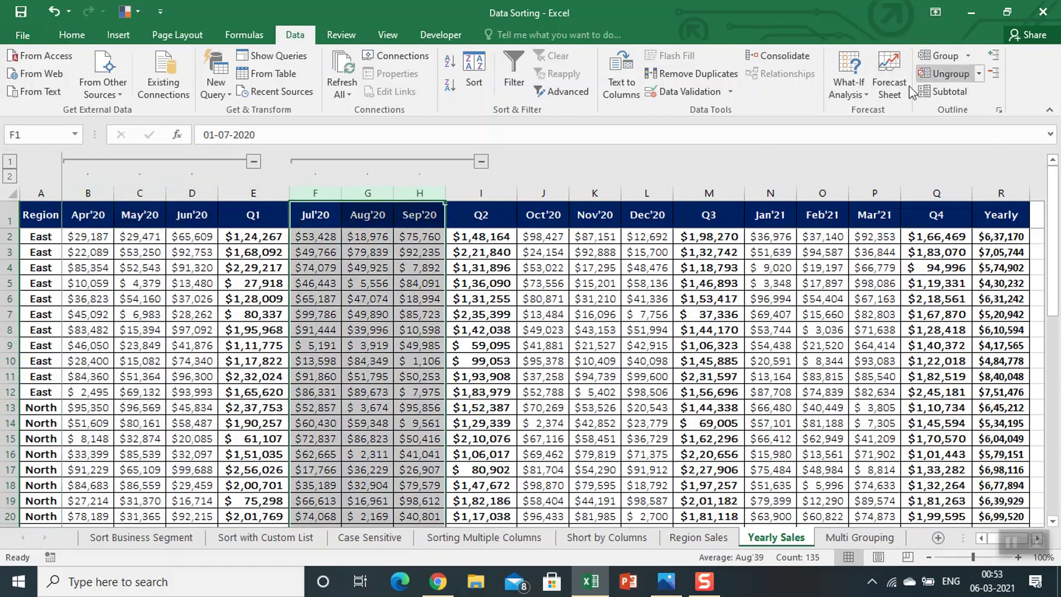
pyautogui.click(966, 55)
pyautogui.click(966, 69)
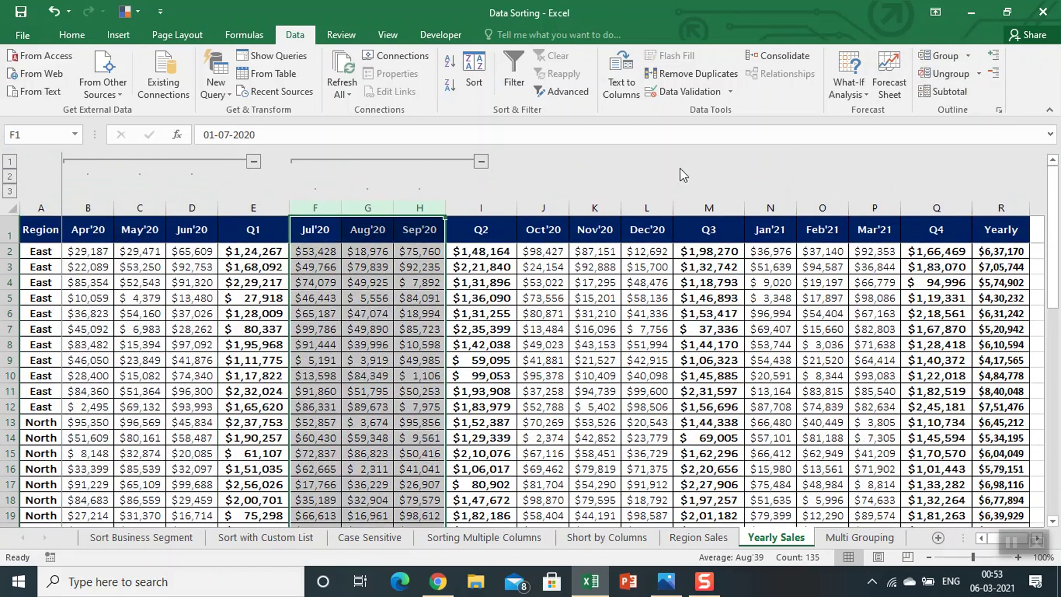
# Step: Group the Oct'20–Dec'20 and Jan'21–Mar'21 month columns
pyautogui.moveTo(539, 207); pyautogui.dragTo(645, 207)
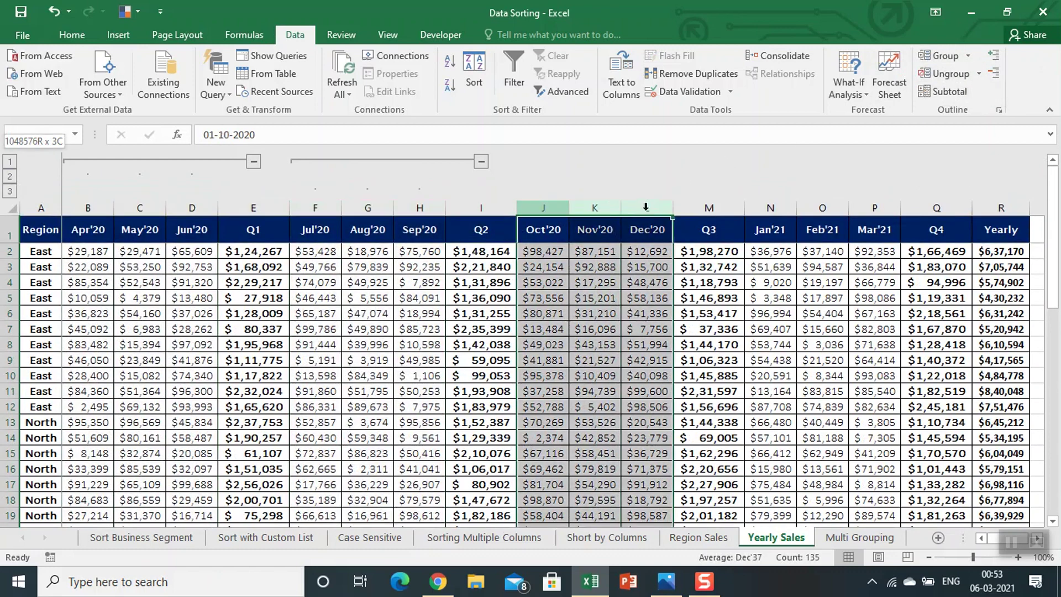
pyautogui.click(967, 55)
pyautogui.click(970, 74)
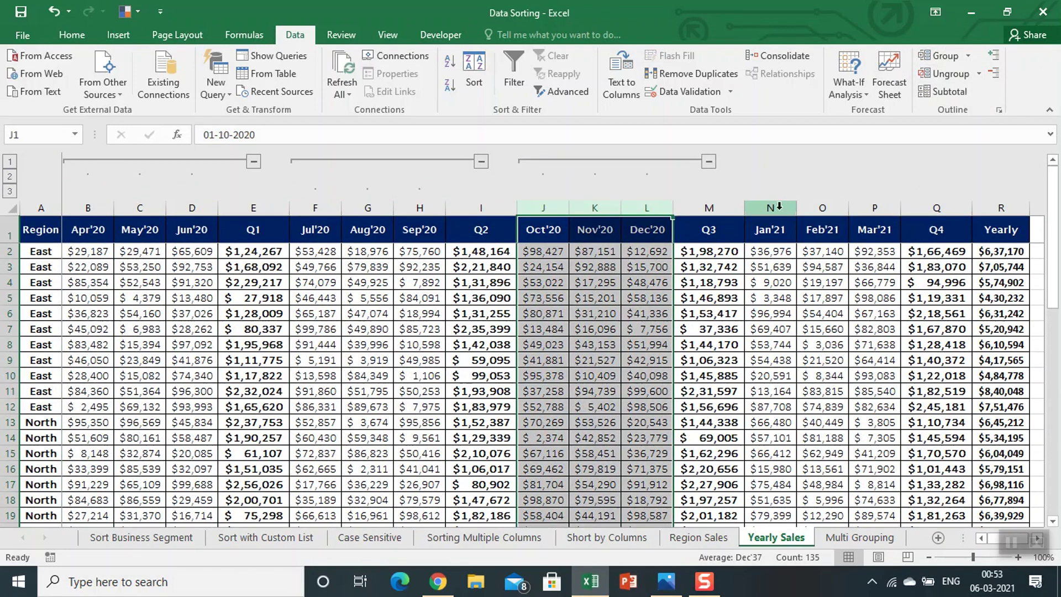
pyautogui.moveTo(768, 206); pyautogui.dragTo(873, 207)
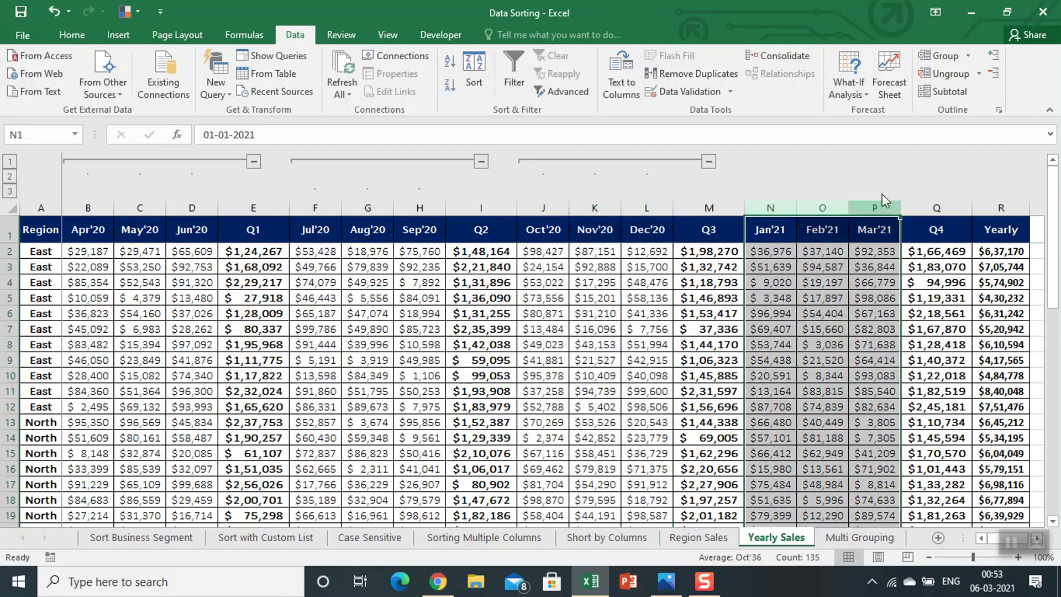
pyautogui.click(967, 56)
pyautogui.click(970, 73)
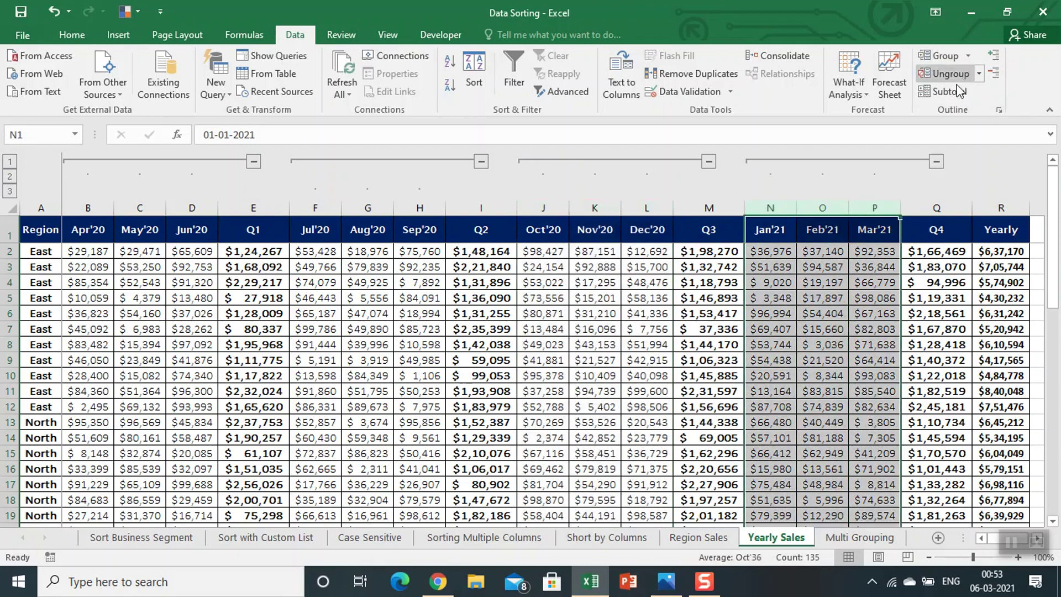
# Step: Collapse each quarter's month group so only Region, Q1–Q4 and Yearly show
pyautogui.click(253, 161)
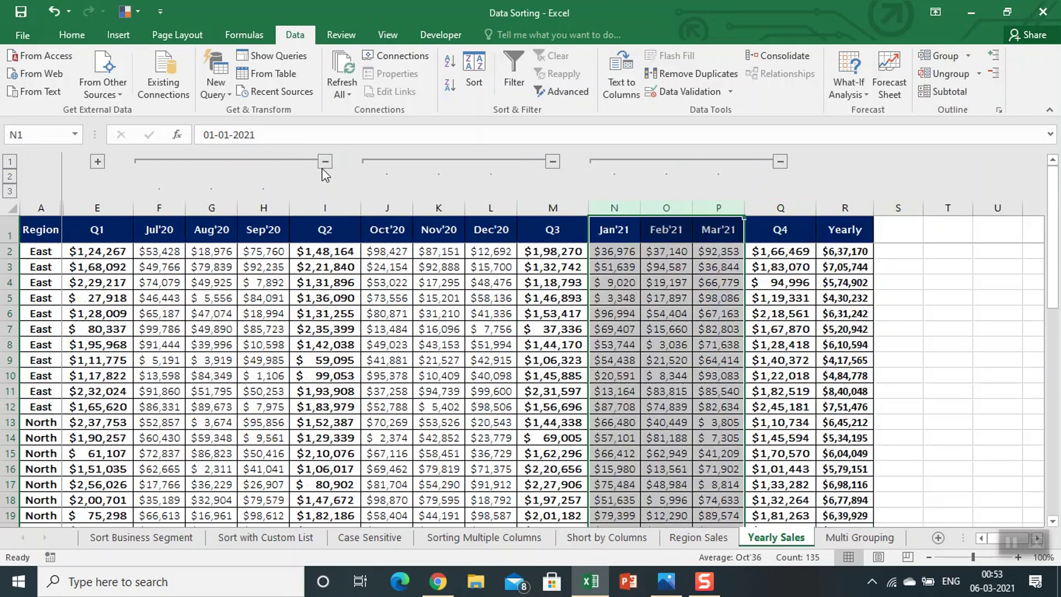
pyautogui.click(326, 162)
pyautogui.click(400, 162)
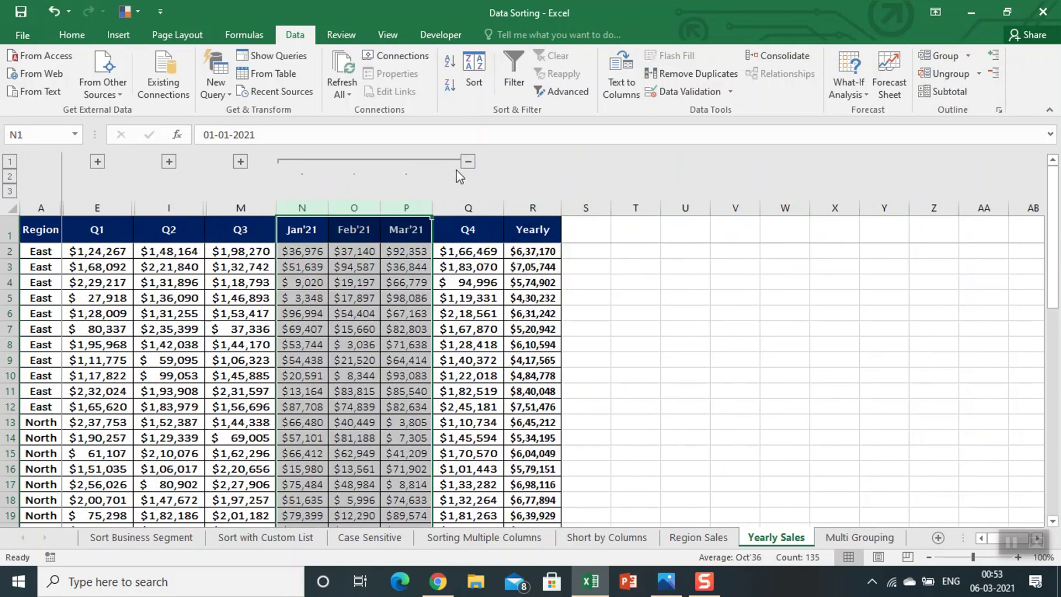
pyautogui.moveTo(302, 207); pyautogui.dragTo(390, 204)
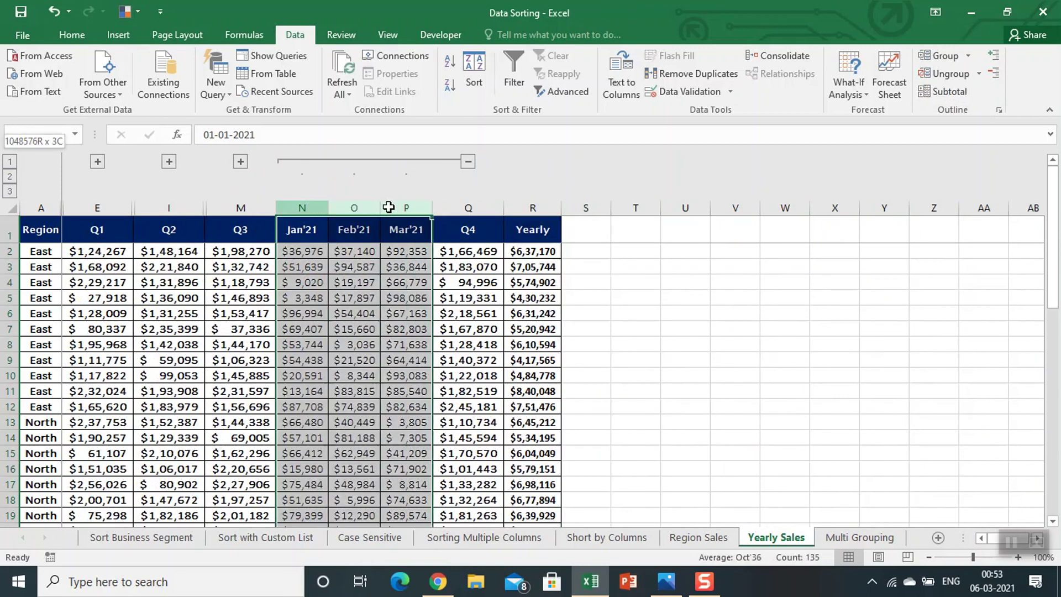
pyautogui.click(466, 161)
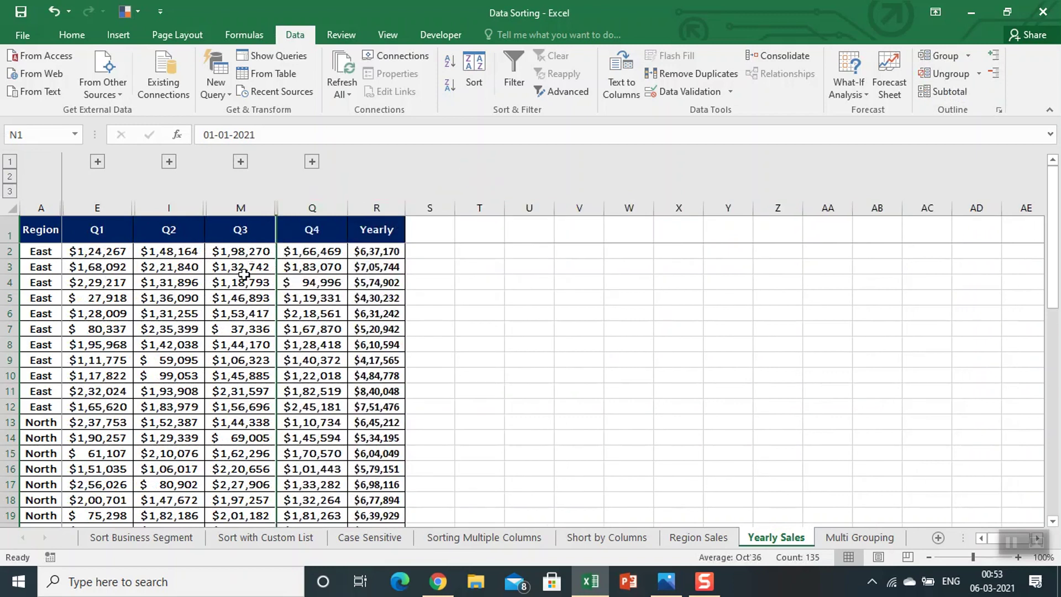
# Step: Check Yearly Sales outline levels, leaving it collapsed to quarter totals
pyautogui.click(11, 162)
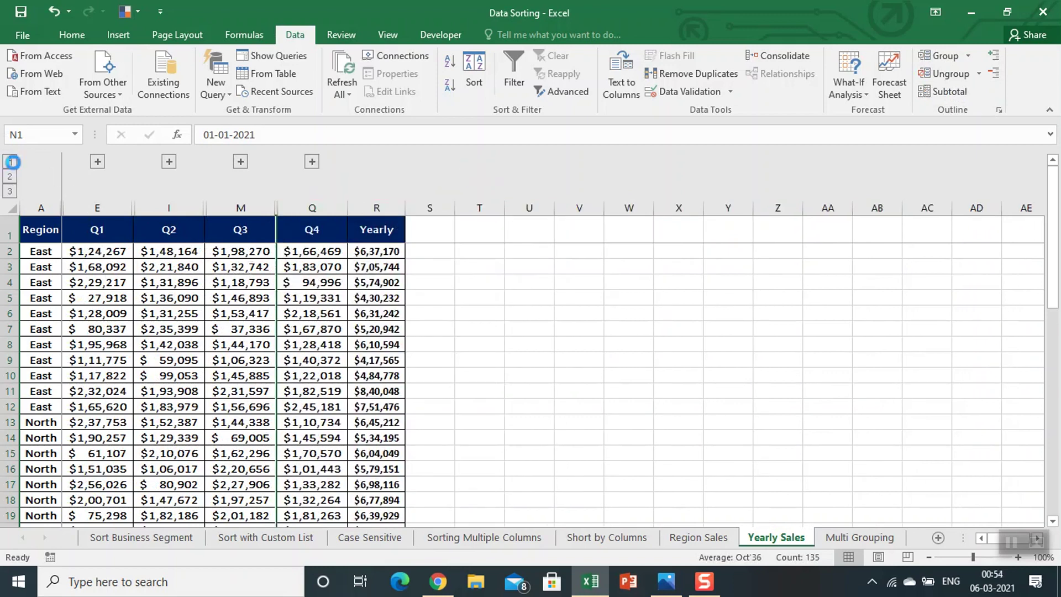
pyautogui.click(9, 191)
pyautogui.click(9, 176)
# Step: Switch to the Multi Grouping sheet and walk down the Q1 column to the East Total row
pyautogui.click(838, 538)
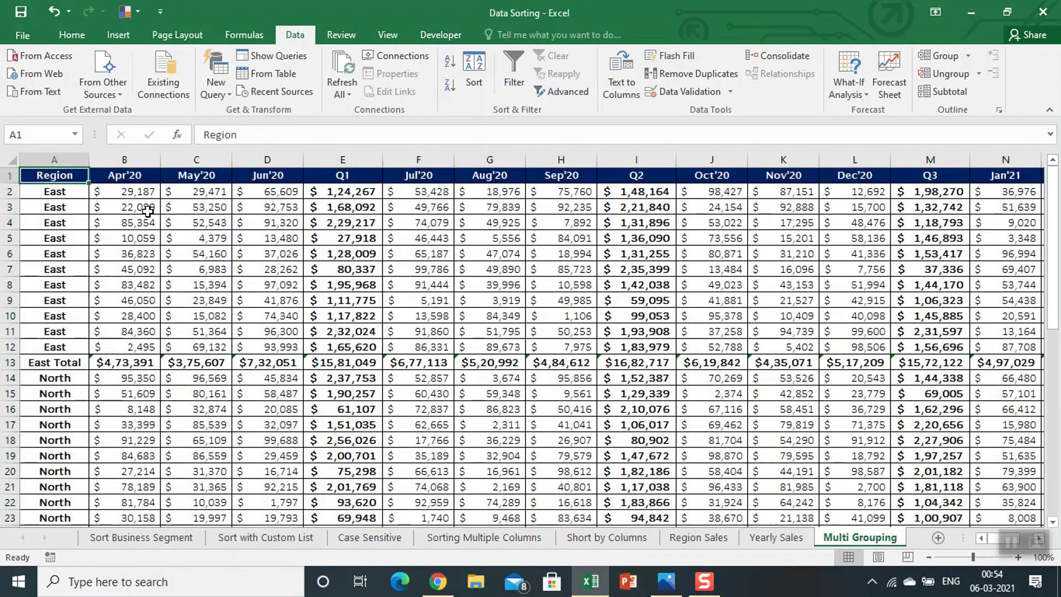
pyautogui.press('Down')
pyautogui.press('Up')
pyautogui.press('Right')
pyautogui.press('Down')
pyautogui.press('Right')
pyautogui.press('Right')
pyautogui.press('Right')
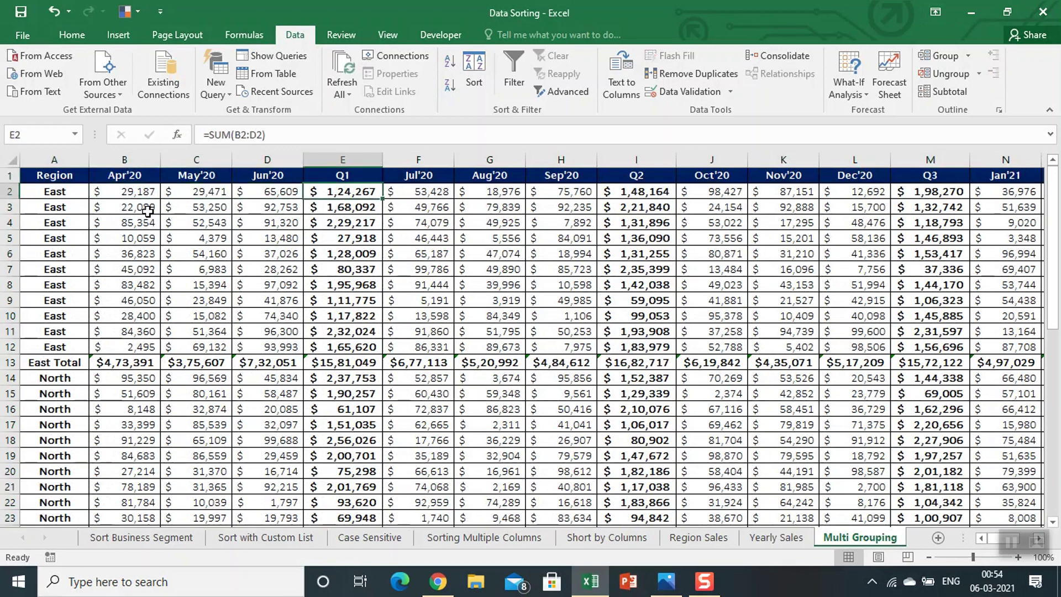
pyautogui.press('Down')
pyautogui.press('Down')
pyautogui.press('Down')
pyautogui.press('Down')
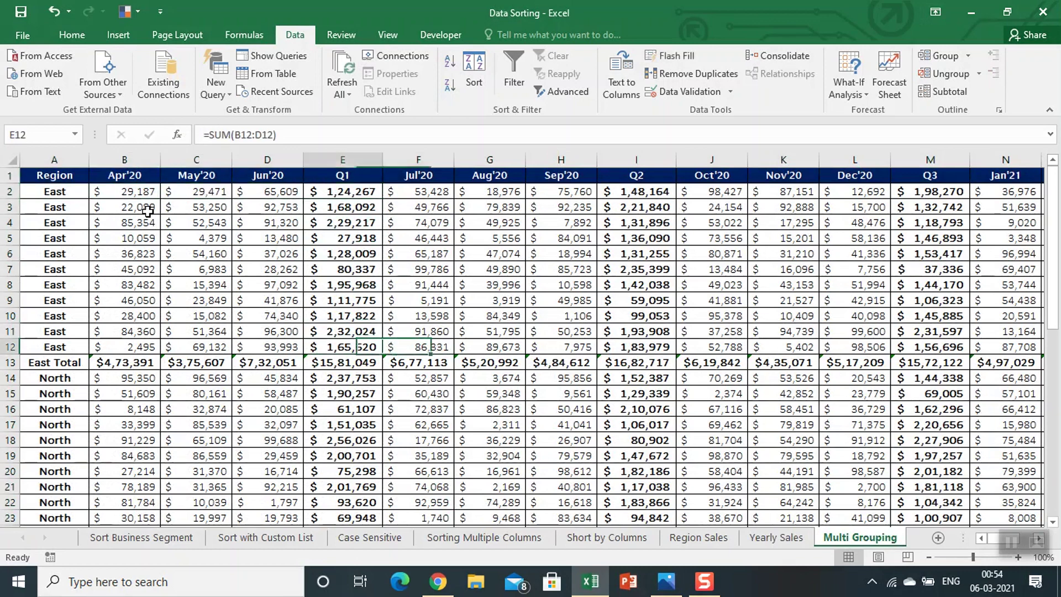
pyautogui.hotkey('ctrl', 'Up')
pyautogui.press('Down')
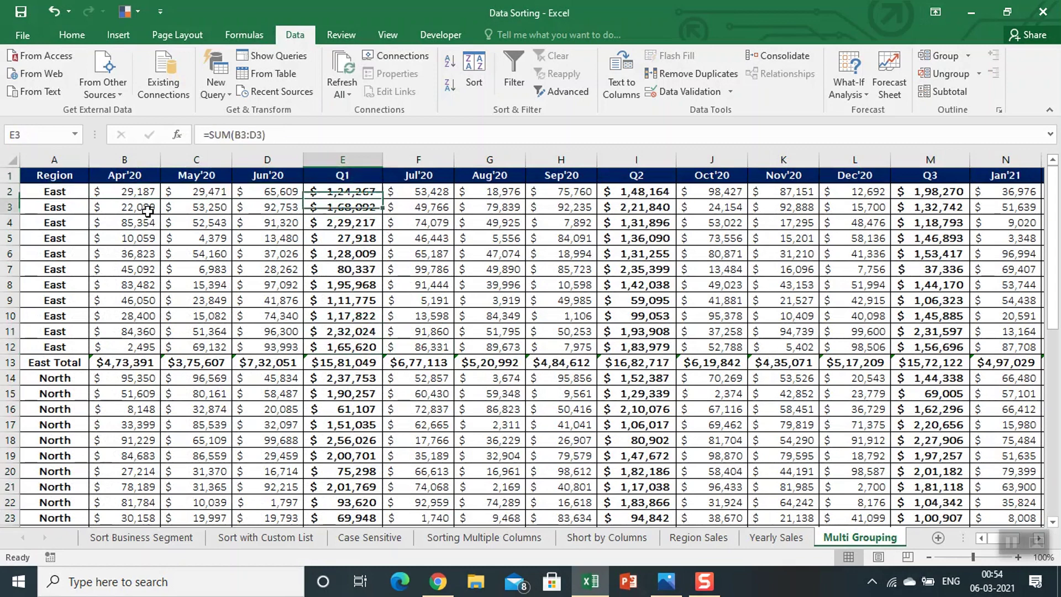
pyautogui.press('Down')
pyautogui.press('Down')
# Step: Inspect the East Total SUM formulas across the month columns, then return to A1
pyautogui.press('Down')
pyautogui.press('Down')
pyautogui.press('Down')
pyautogui.press('Down')
pyautogui.hotkey('ctrl', 'Left')
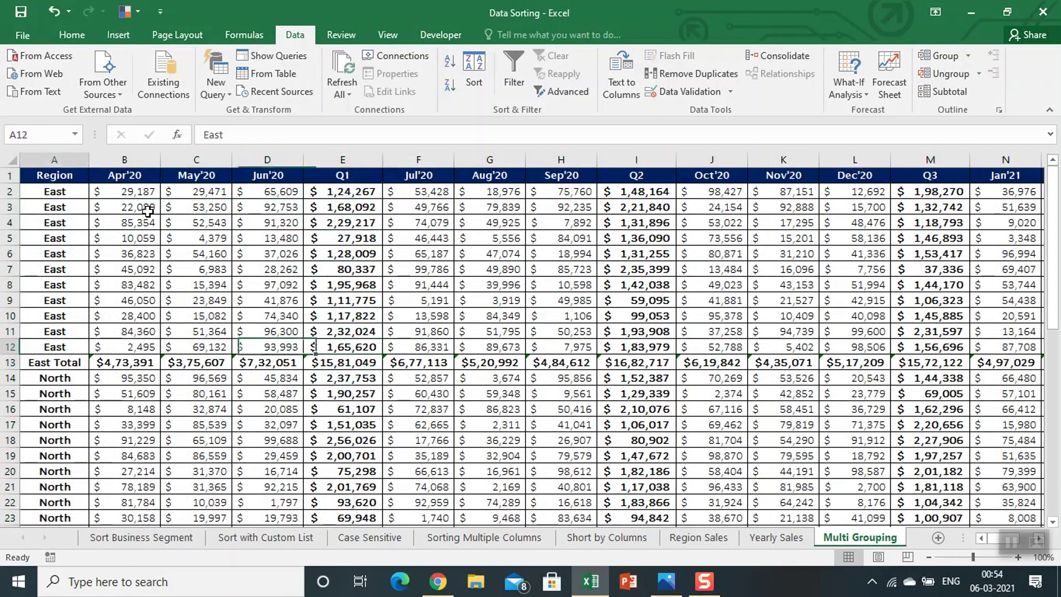
pyautogui.press('Up')
pyautogui.press('Down')
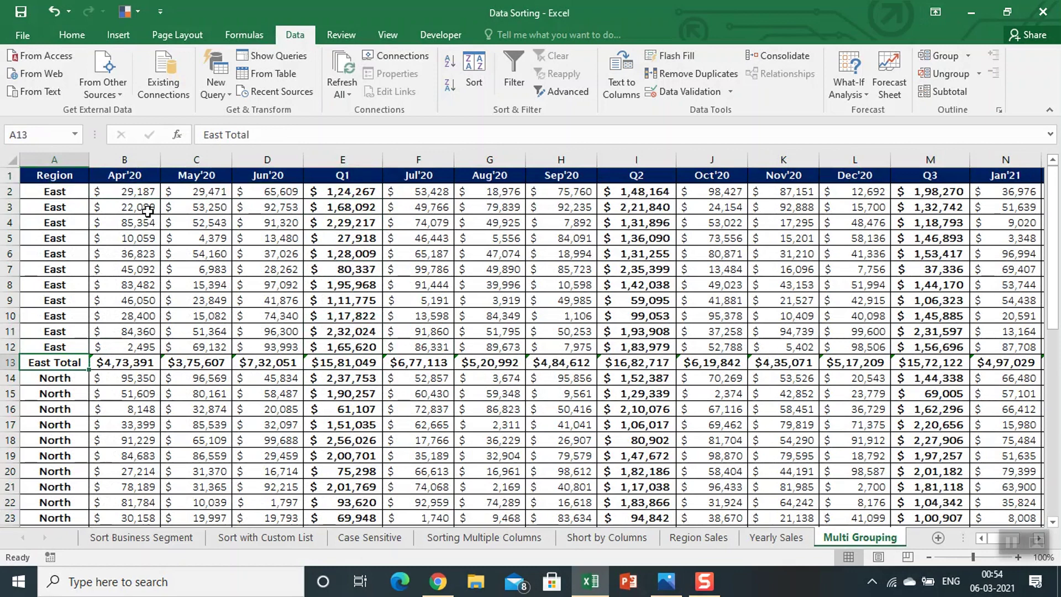
pyautogui.press('Right')
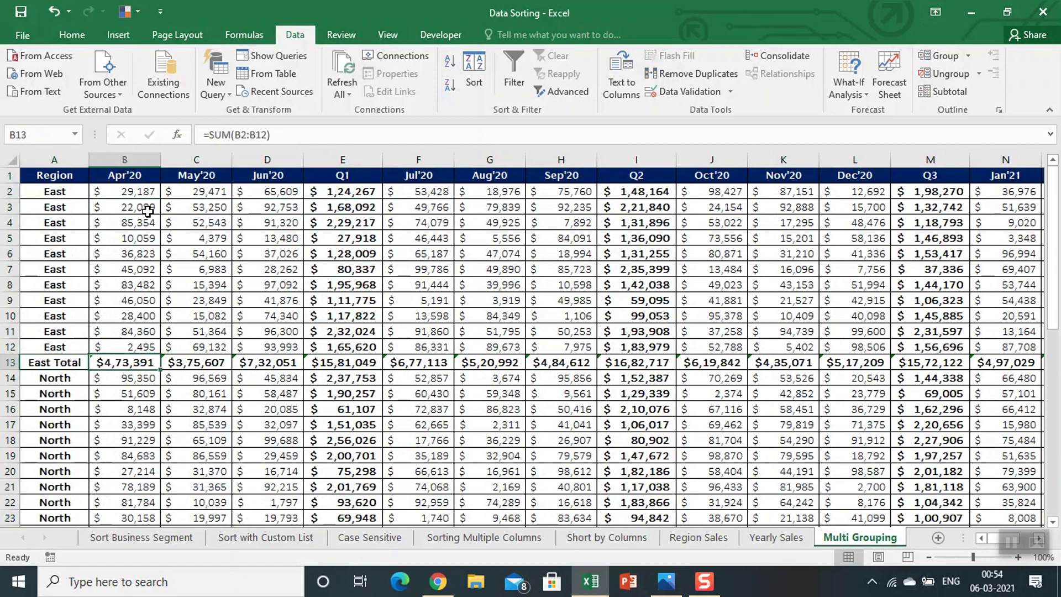
pyautogui.press('Left')
pyautogui.press('Right')
pyautogui.press('Right')
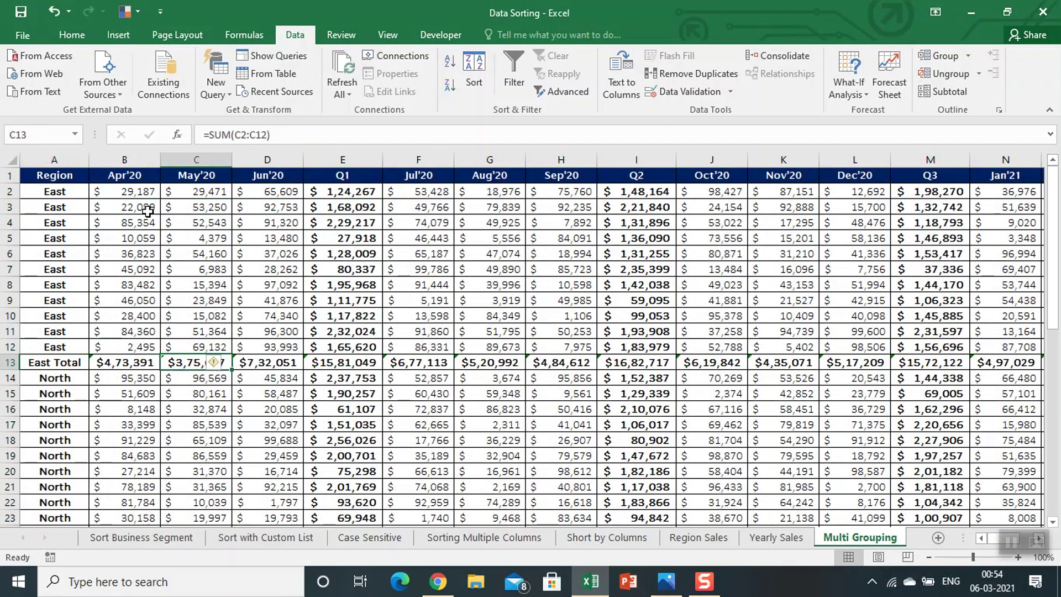
pyautogui.press('Right')
pyautogui.press('Right')
pyautogui.press('Right')
pyautogui.press('Right')
pyautogui.press('Right')
pyautogui.press('Right')
pyautogui.press('Right')
pyautogui.press('Right')
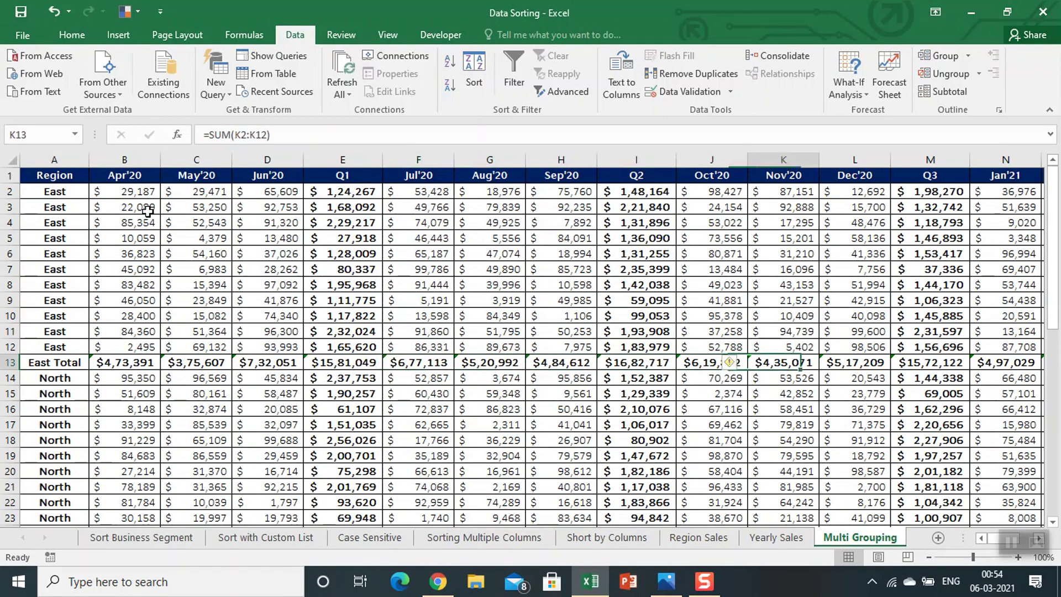
pyautogui.press('Right')
pyautogui.press('Right')
pyautogui.press('Right')
pyautogui.hotkey('ctrl', 'Right')
pyautogui.press('Home')
pyautogui.hotkey('ctrl', 'Home')
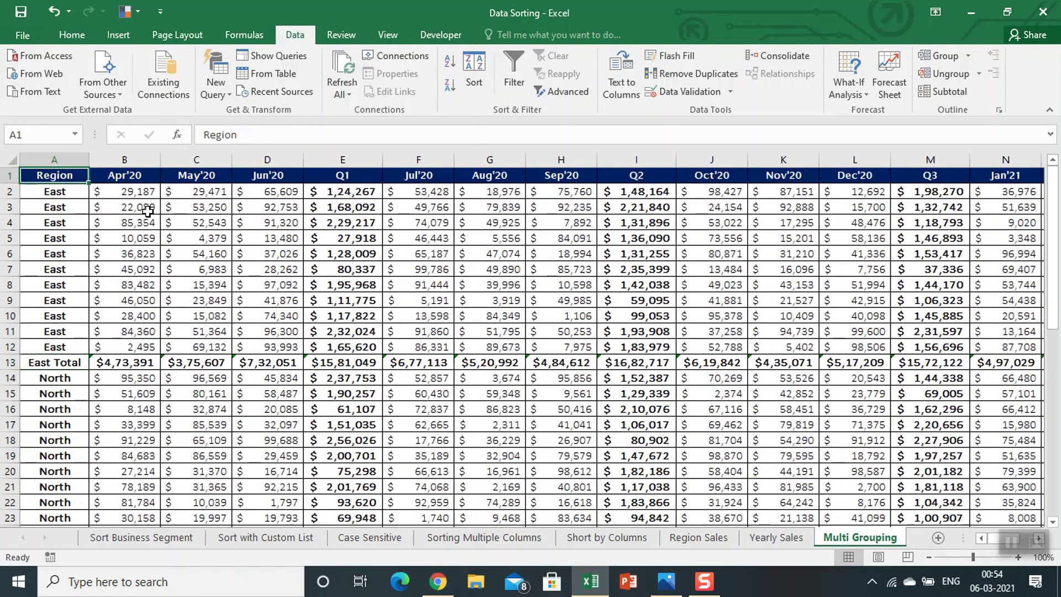
# Step: Auto Outline Multi Grouping, collapsing columns to level 2 and rows to level 1 region totals
pyautogui.click(967, 55)
pyautogui.click(966, 93)
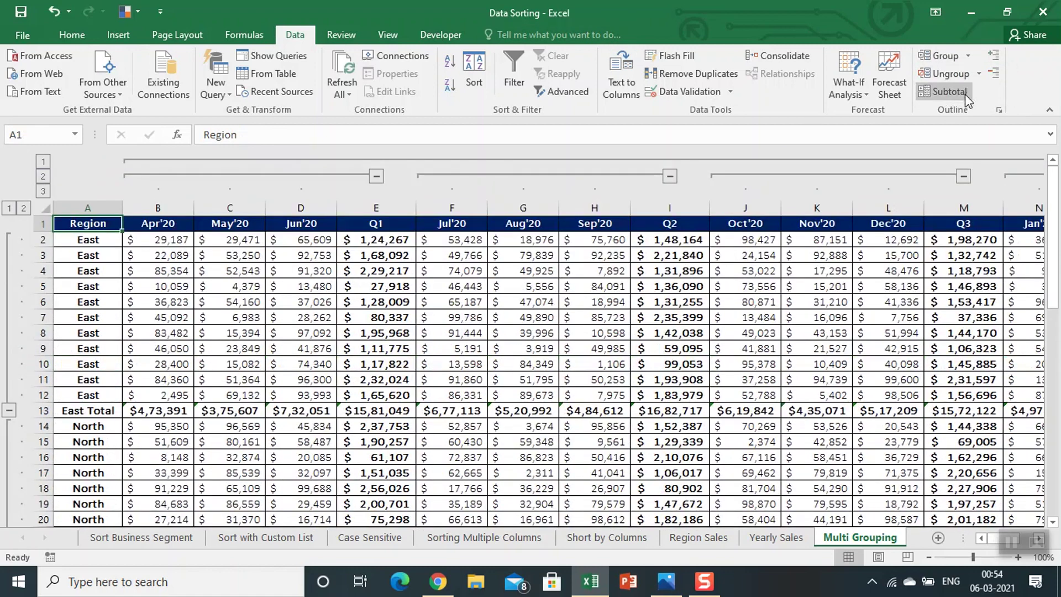
pyautogui.click(44, 161)
pyautogui.click(43, 177)
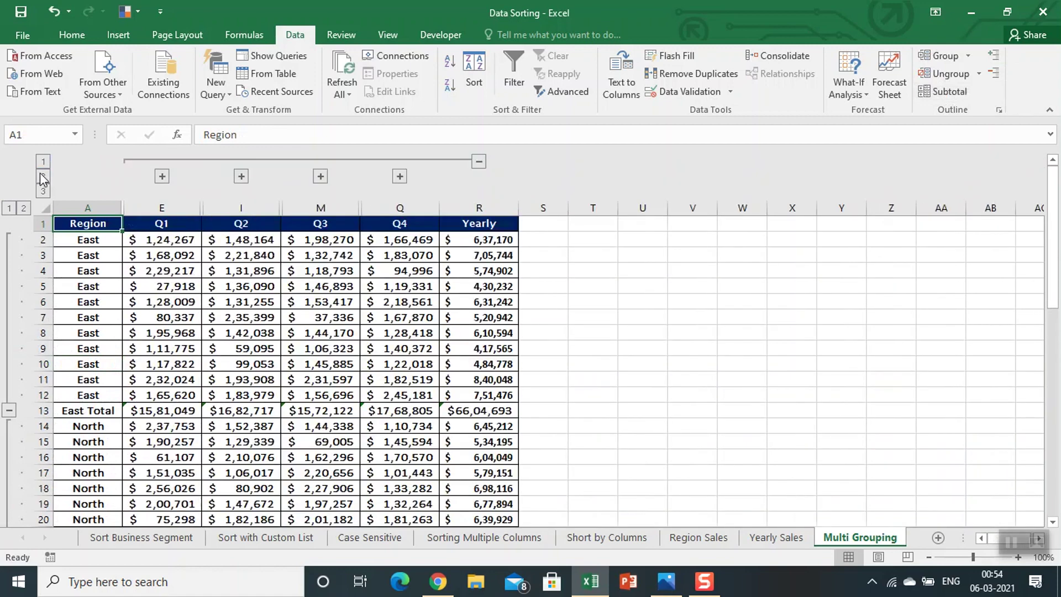
pyautogui.click(9, 210)
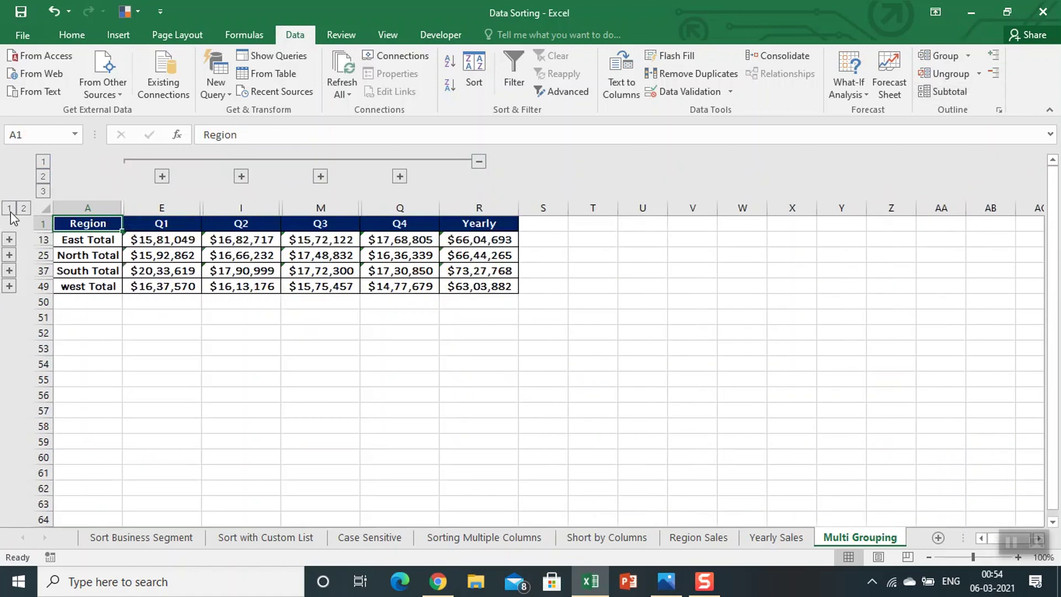
pyautogui.click(23, 208)
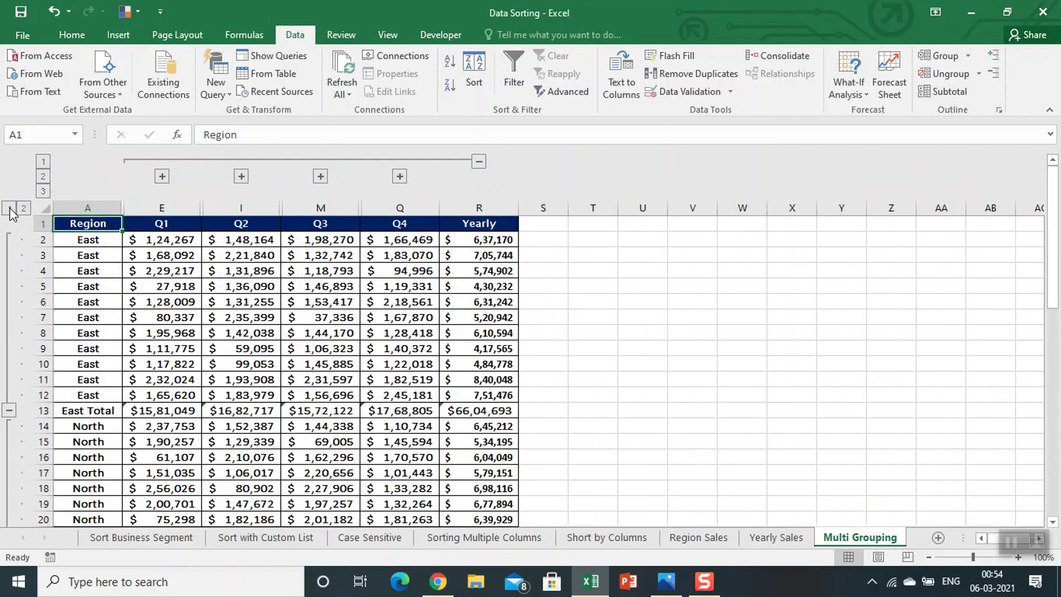
pyautogui.click(9, 209)
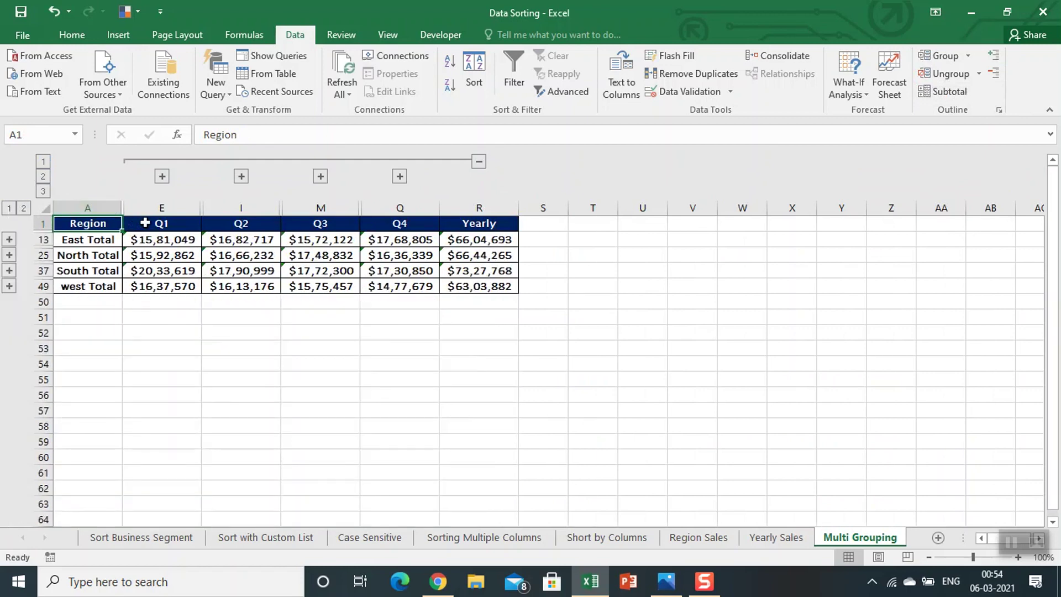